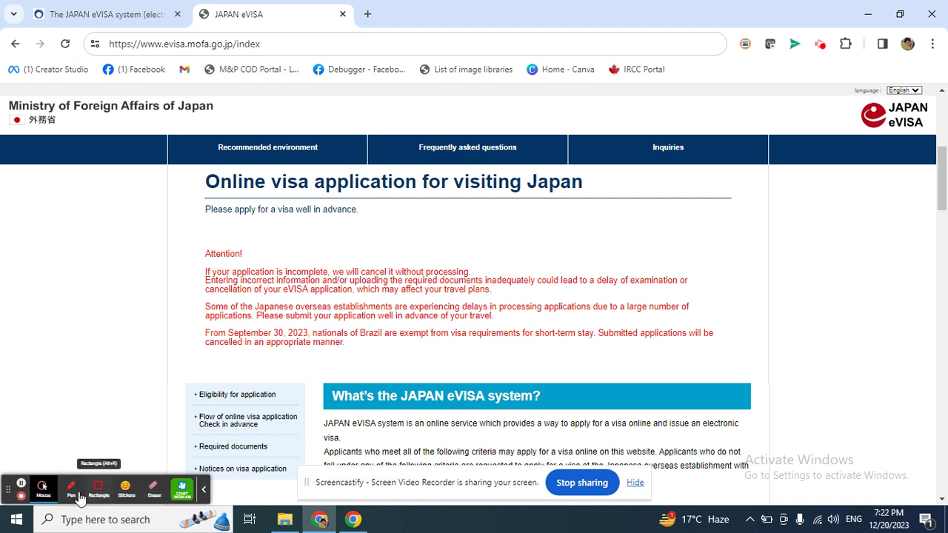
- Move the JAPAN eVISA tab ahead of the other browser tab
{"action": "left_click", "coordinate": [43, 489]}
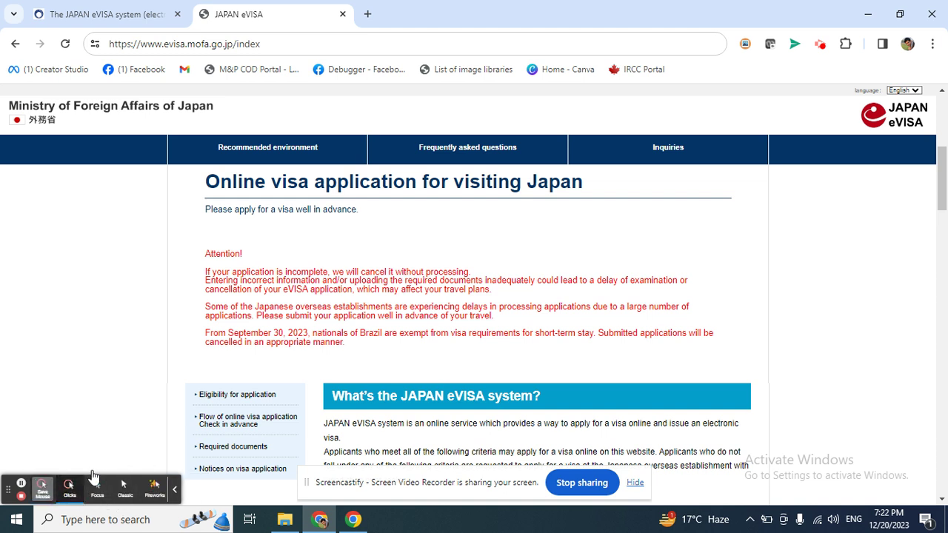
{"action": "left_click_drag", "start_coordinate": [223, 15], "coordinate": [205, 46]}
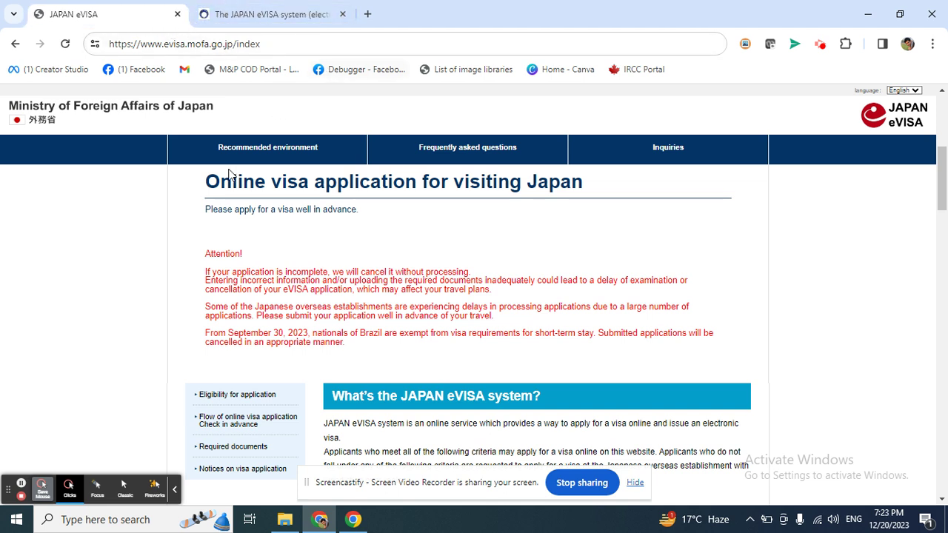
{"action": "left_click", "coordinate": [172, 491]}
{"action": "left_click", "coordinate": [68, 487]}
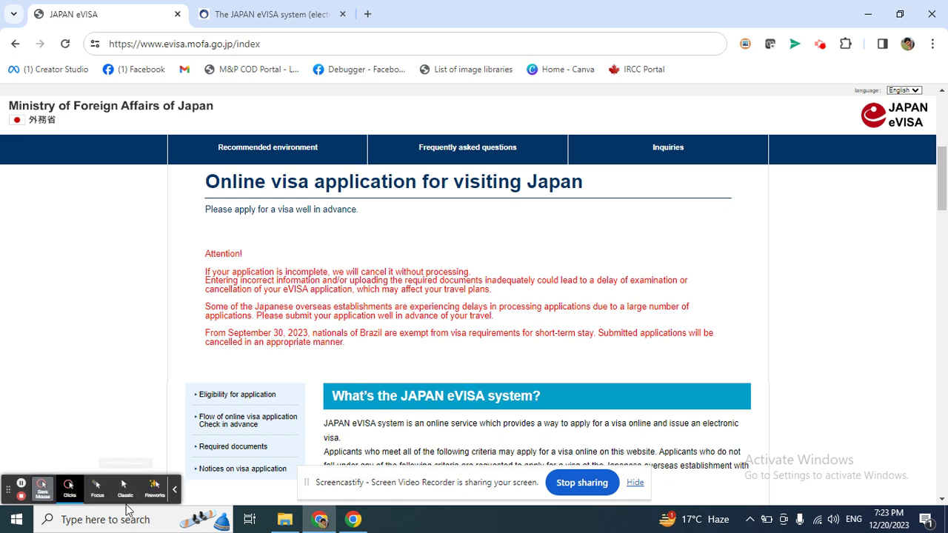
{"action": "left_click", "coordinate": [97, 494]}
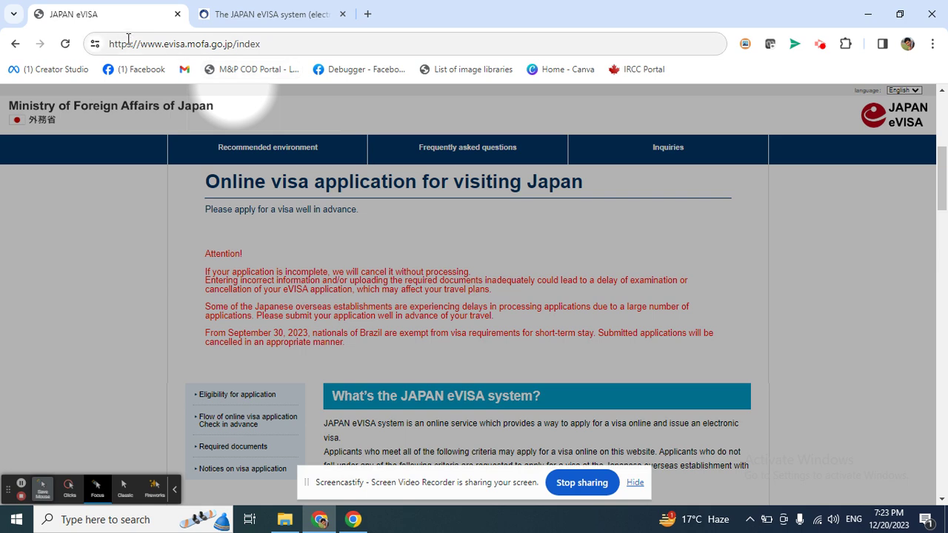
- Scroll the top page down to the 'Check your necessary documents' button
{"action": "left_click", "coordinate": [68, 489]}
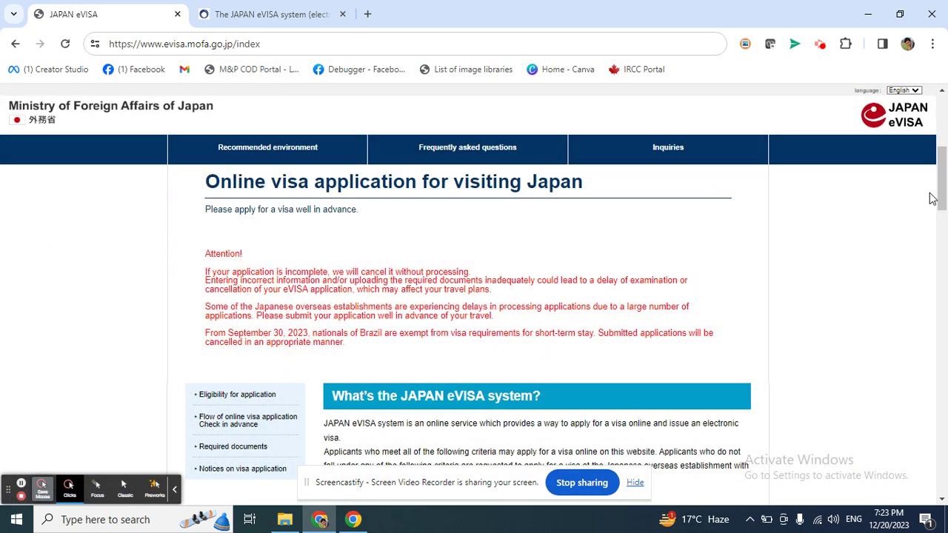
{"action": "left_click_drag", "start_coordinate": [942, 180], "coordinate": [944, 447]}
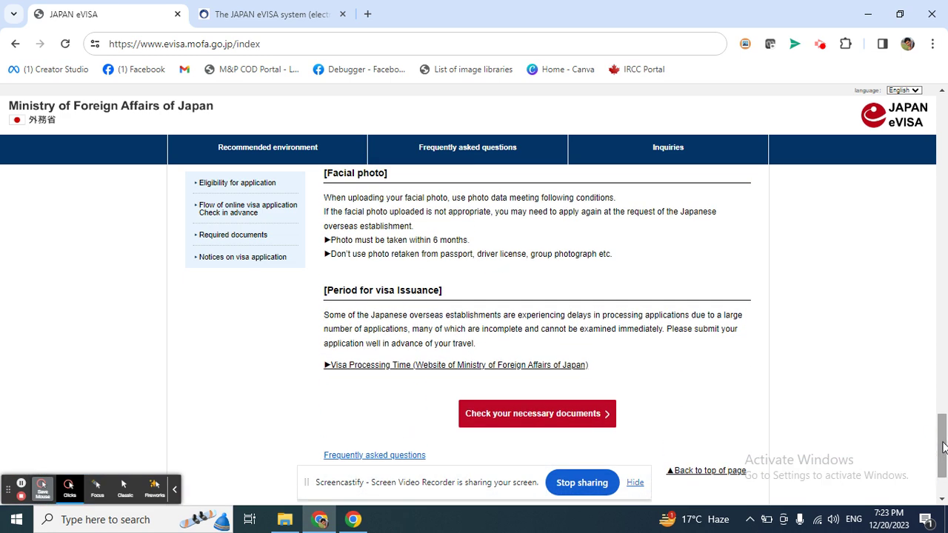
{"action": "scroll", "coordinate": [577, 379], "scroll_direction": "down", "scroll_amount": 1}
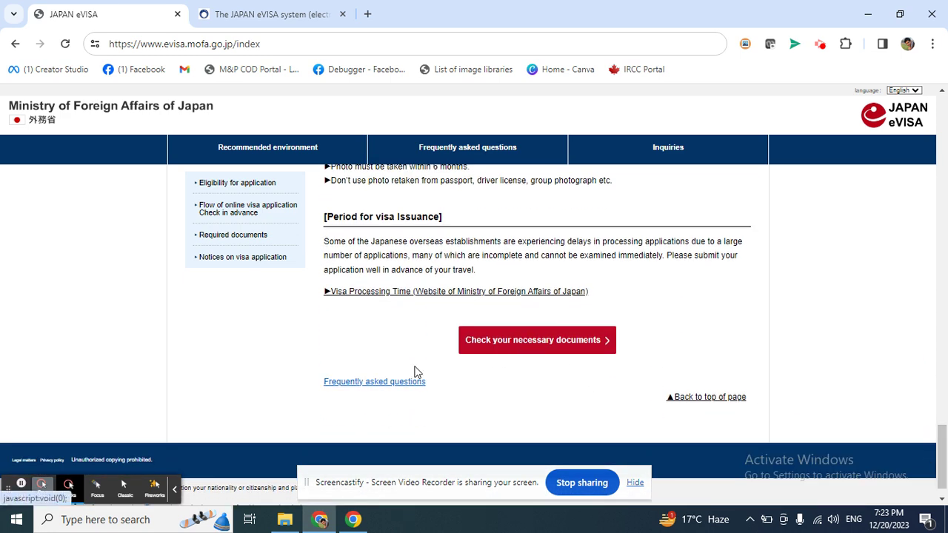
{"action": "left_click", "coordinate": [104, 499]}
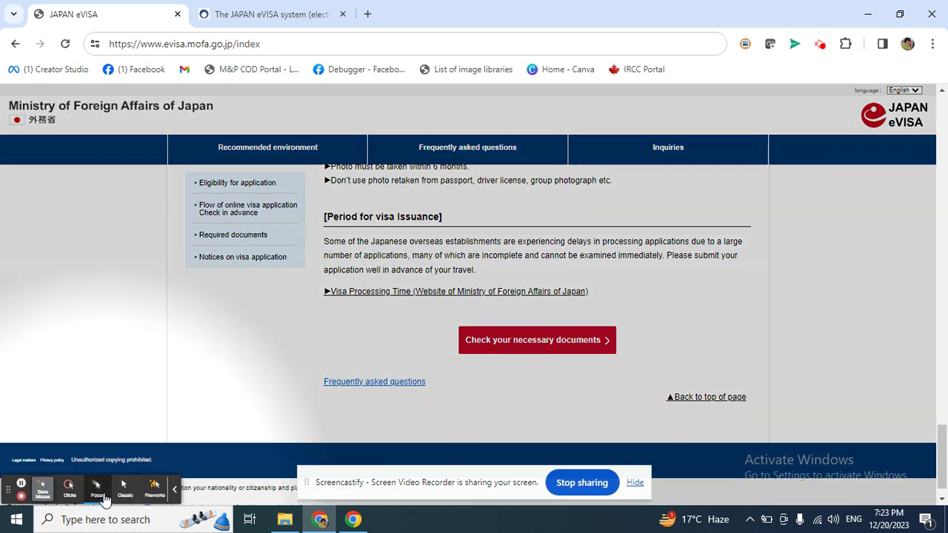
- In the requirements check, set nationality PAKISTAN and residence DUBAI, United Arab Emirates
{"action": "left_click", "coordinate": [560, 347]}
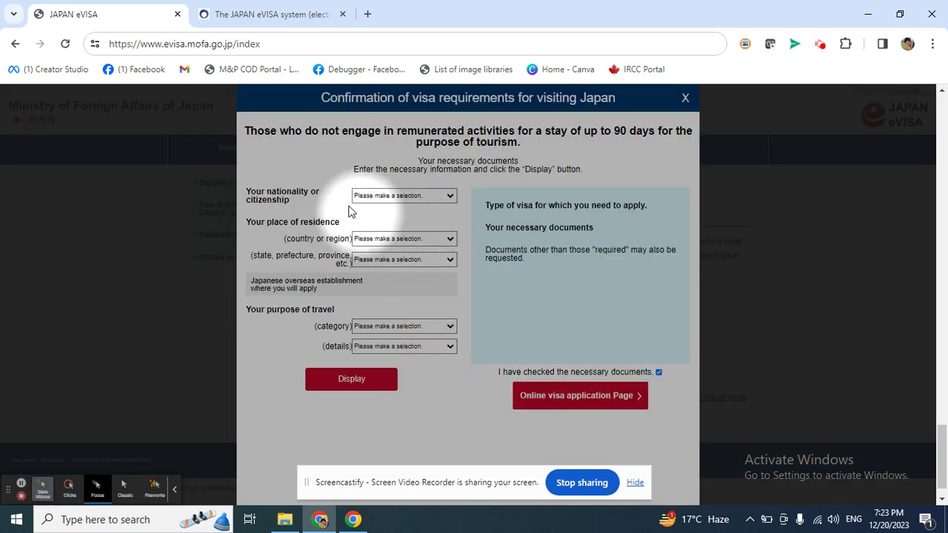
{"action": "left_click", "coordinate": [408, 196]}
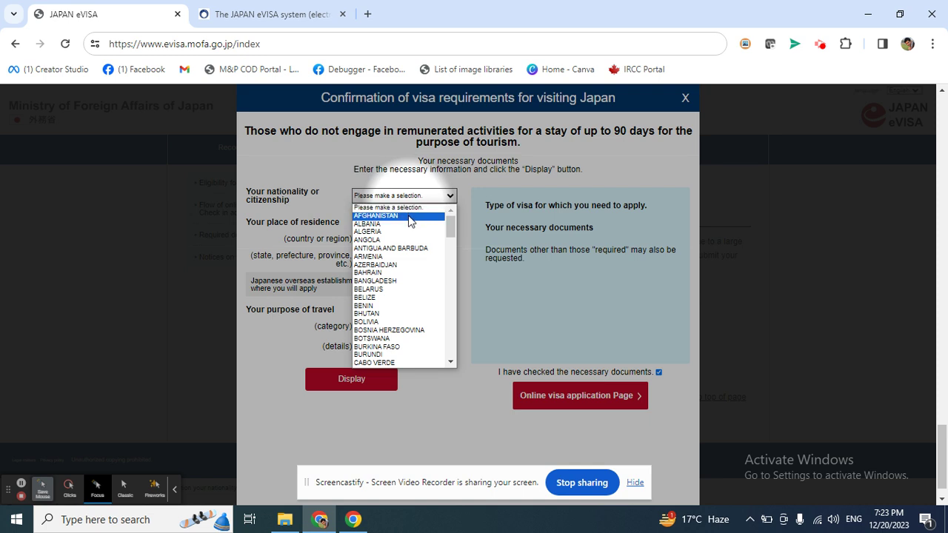
{"action": "key", "text": "p"}
{"action": "key", "text": "Return"}
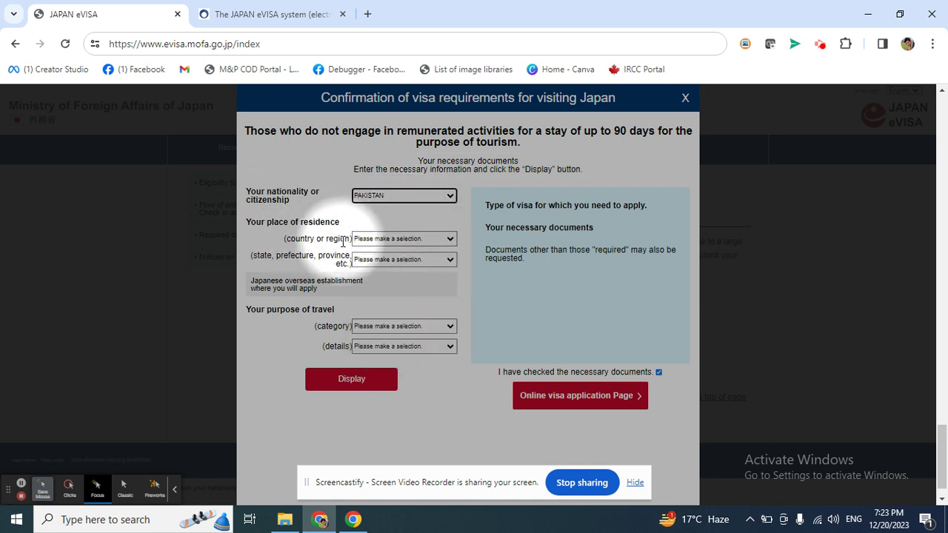
{"action": "left_click", "coordinate": [422, 240]}
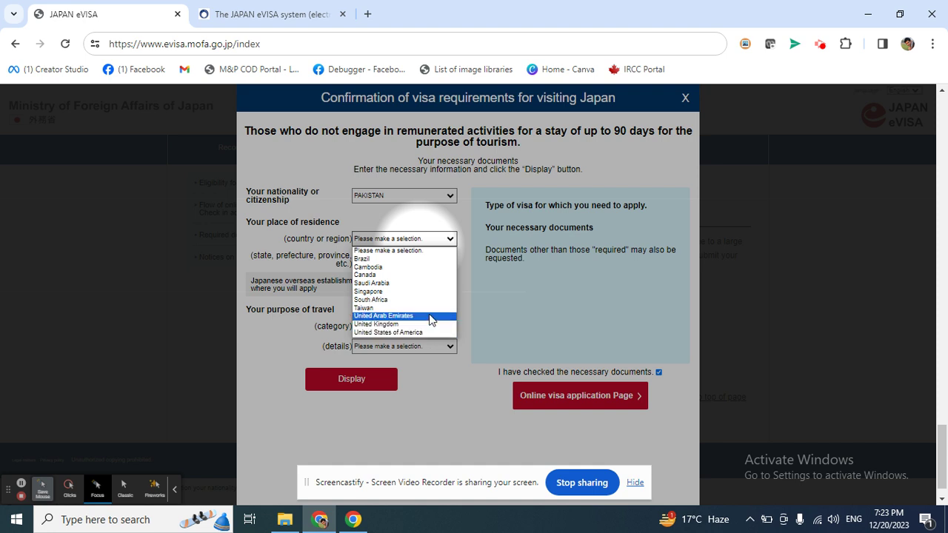
{"action": "left_click", "coordinate": [430, 316]}
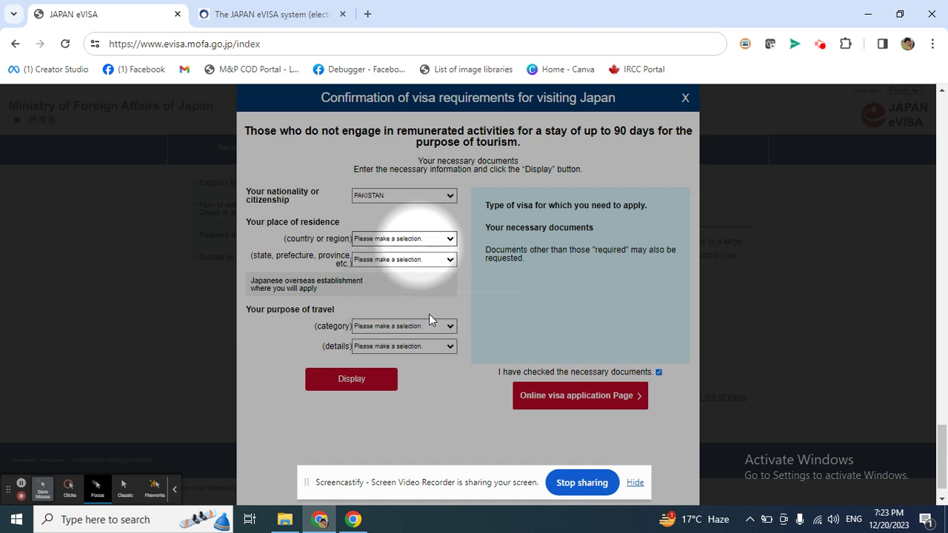
{"action": "left_click", "coordinate": [411, 260]}
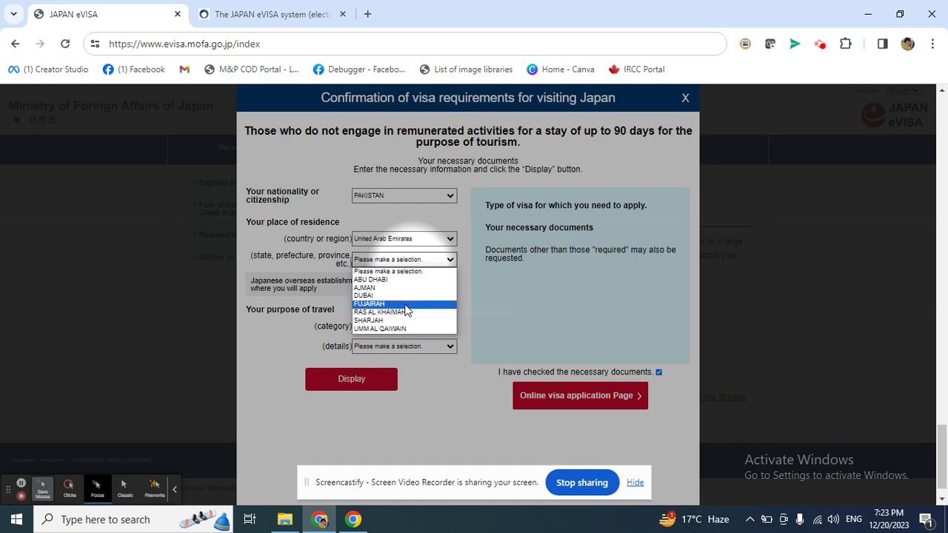
{"action": "left_click", "coordinate": [404, 299]}
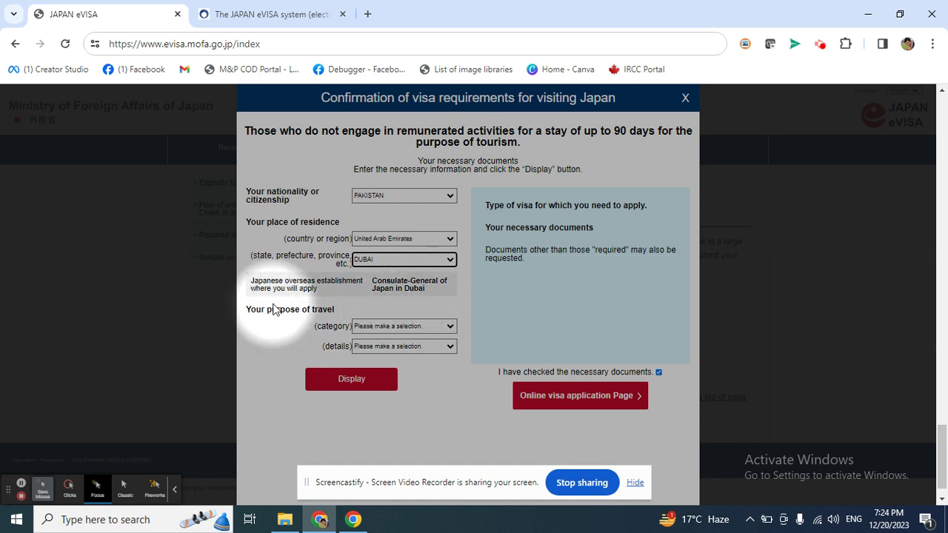
- Choose Tourism as both the travel purpose category and details
{"action": "left_click", "coordinate": [443, 327]}
{"action": "left_click", "coordinate": [424, 347]}
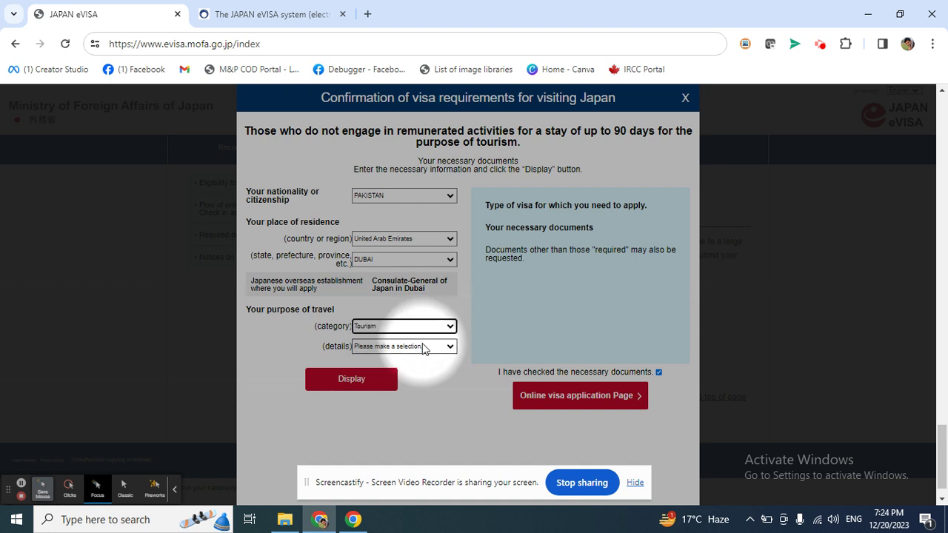
{"action": "left_click", "coordinate": [429, 345]}
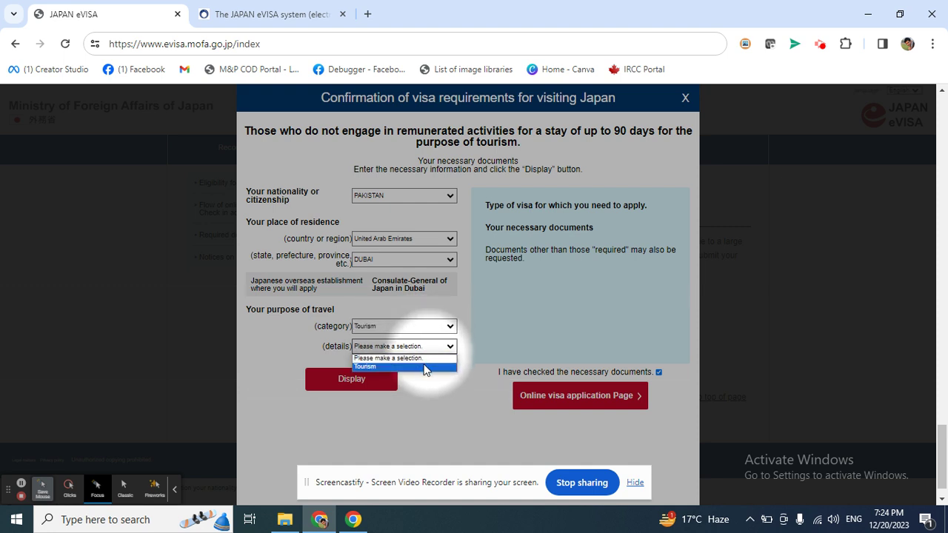
{"action": "left_click", "coordinate": [426, 366]}
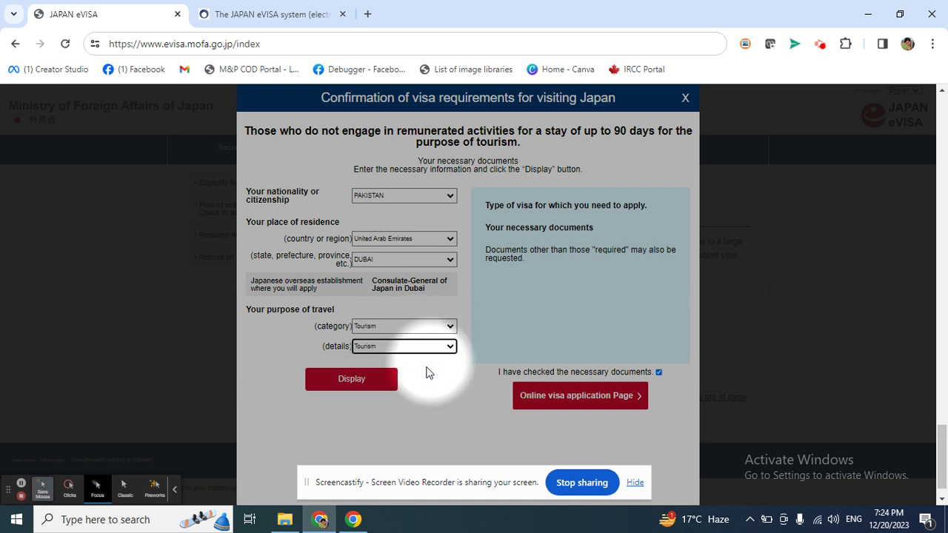
- Display results and read the tourism documents: passport, photo, Emirates ID, itinerary, bank statement
{"action": "left_click", "coordinate": [336, 393]}
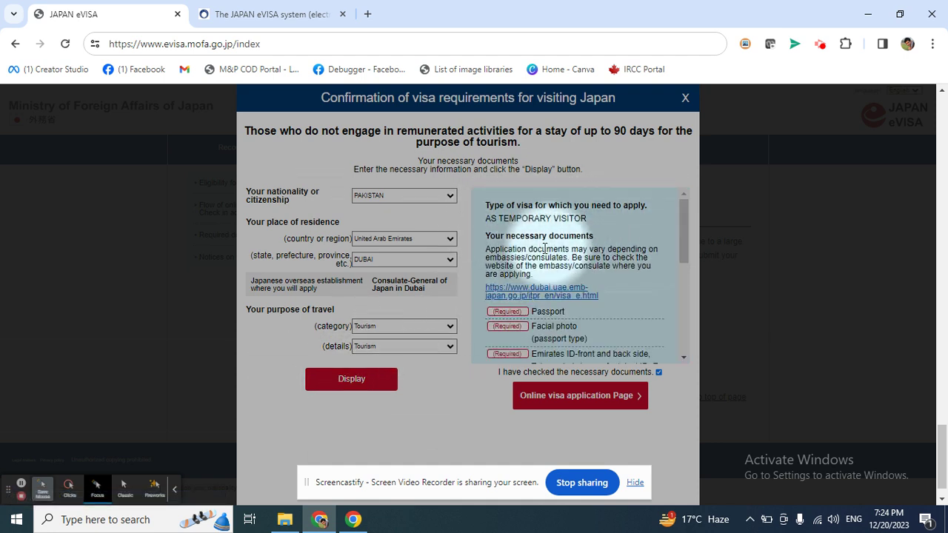
{"action": "left_click_drag", "start_coordinate": [684, 236], "coordinate": [635, 271]}
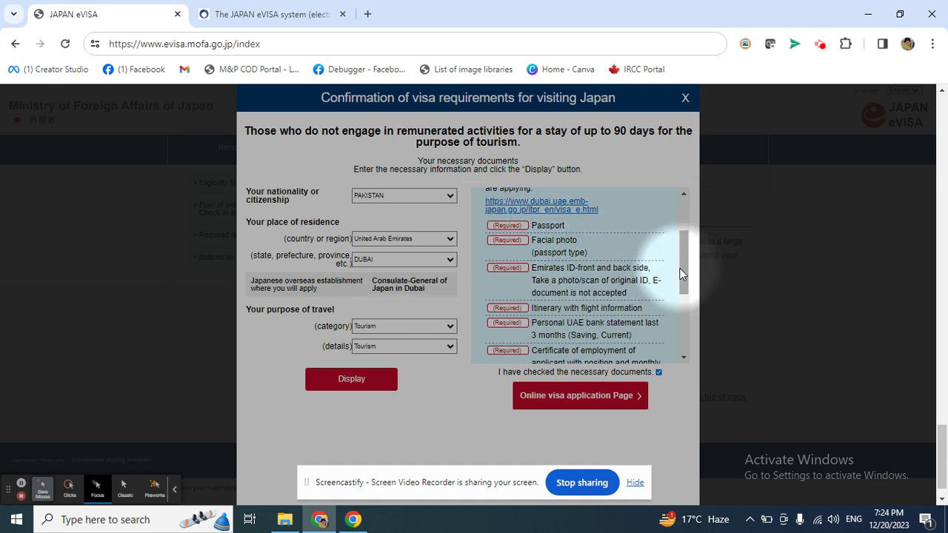
{"action": "left_click_drag", "start_coordinate": [680, 275], "coordinate": [682, 282]}
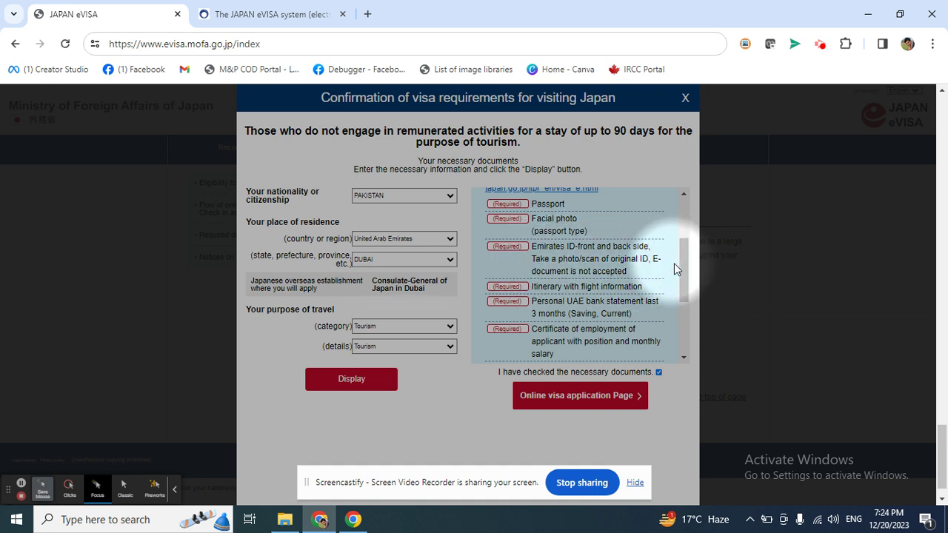
{"action": "left_click_drag", "start_coordinate": [682, 272], "coordinate": [679, 280]}
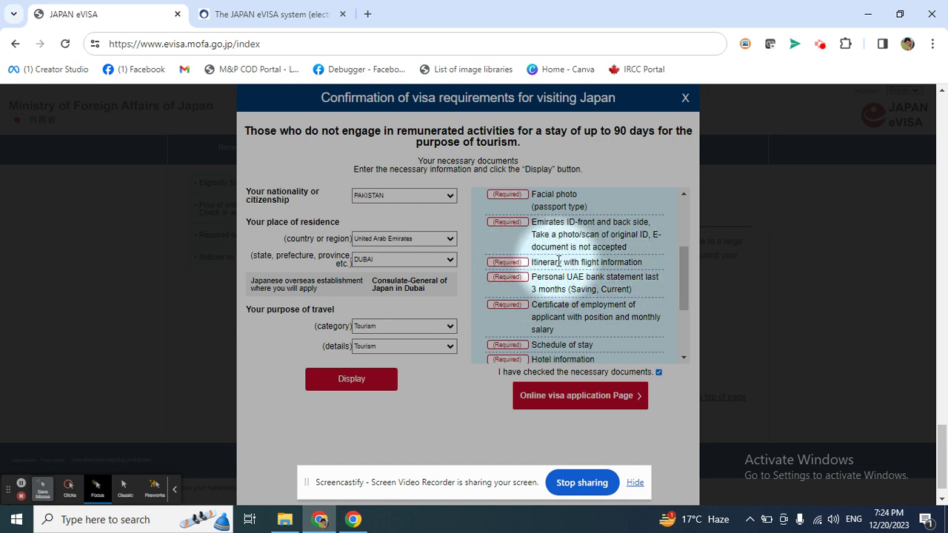
{"action": "left_click_drag", "start_coordinate": [683, 267], "coordinate": [684, 273]}
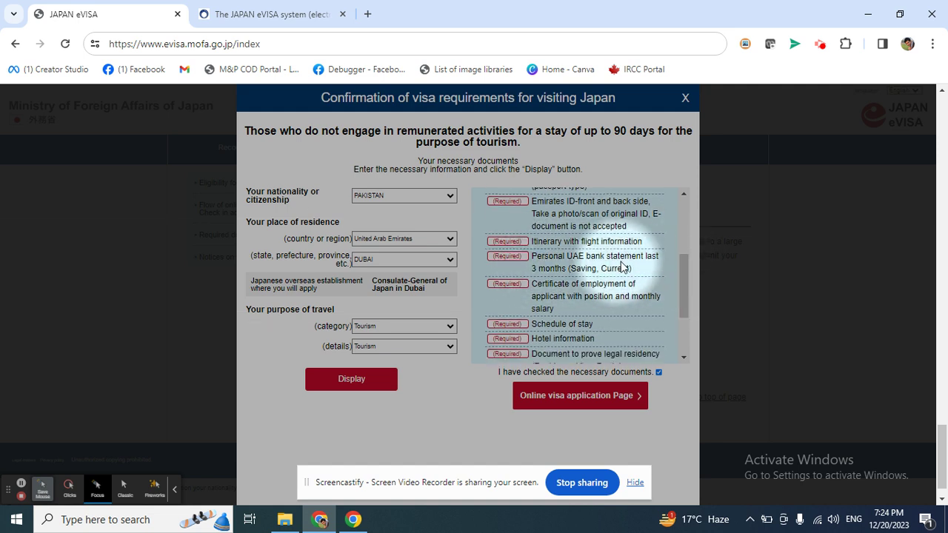
{"action": "left_click_drag", "start_coordinate": [681, 272], "coordinate": [682, 281]}
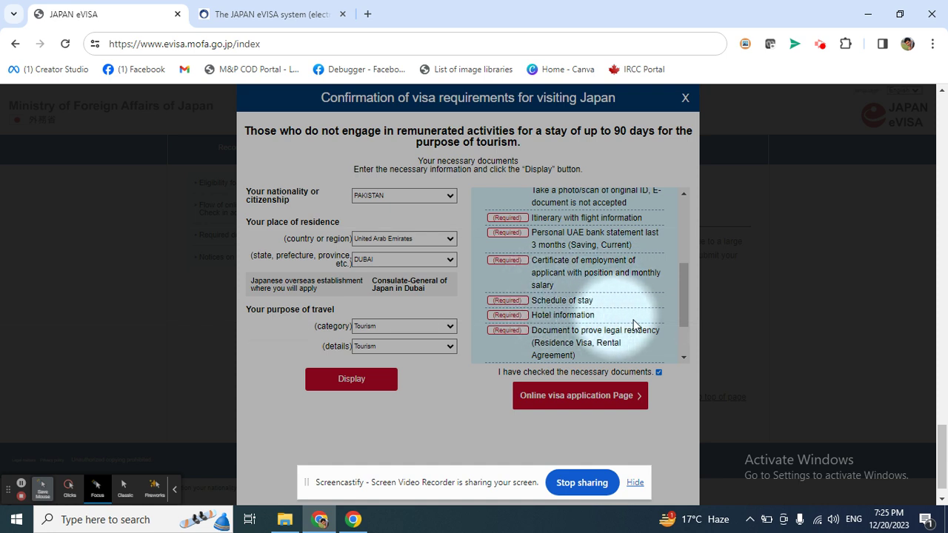
{"action": "scroll", "coordinate": [681, 303], "scroll_direction": "down", "scroll_amount": 1}
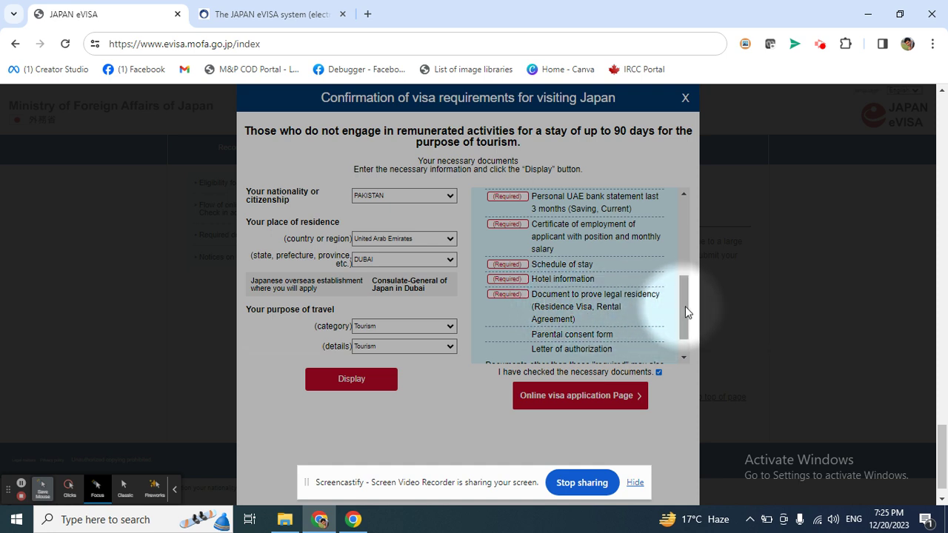
{"action": "left_click_drag", "start_coordinate": [684, 306], "coordinate": [681, 314]}
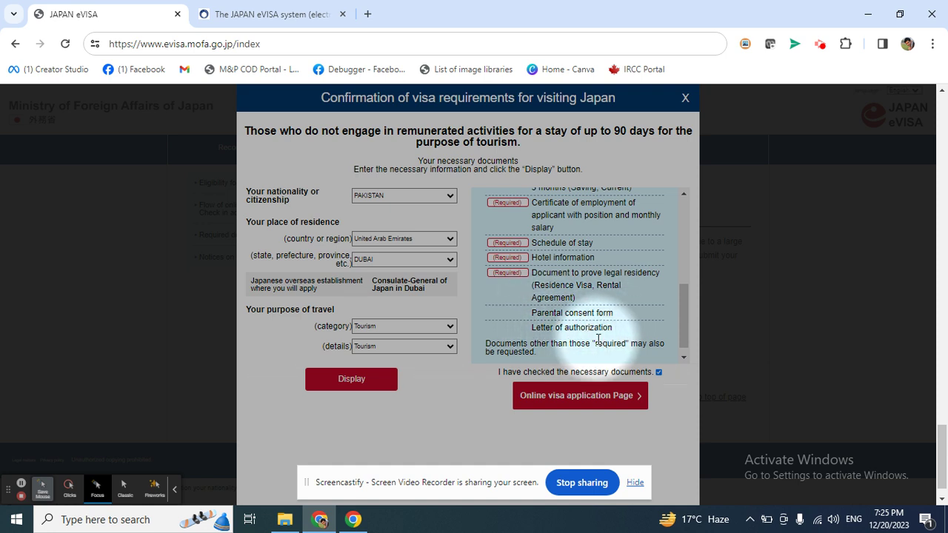
{"action": "scroll", "coordinate": [689, 342], "scroll_direction": "down", "scroll_amount": 1}
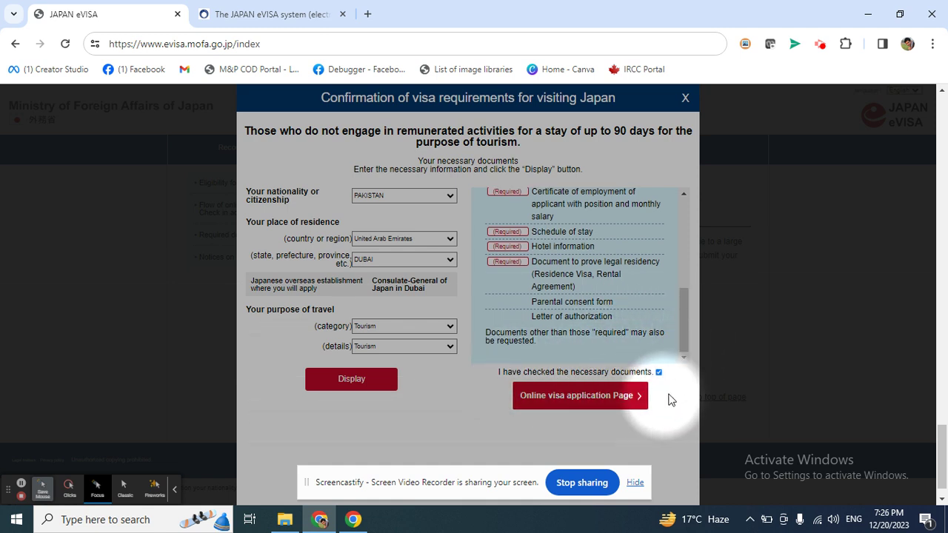
- Re-confirm documents checked, then open the evisa.mofa.go.jp/personal/login page with saved credentials
{"action": "left_click", "coordinate": [658, 373]}
{"action": "left_click", "coordinate": [658, 372]}
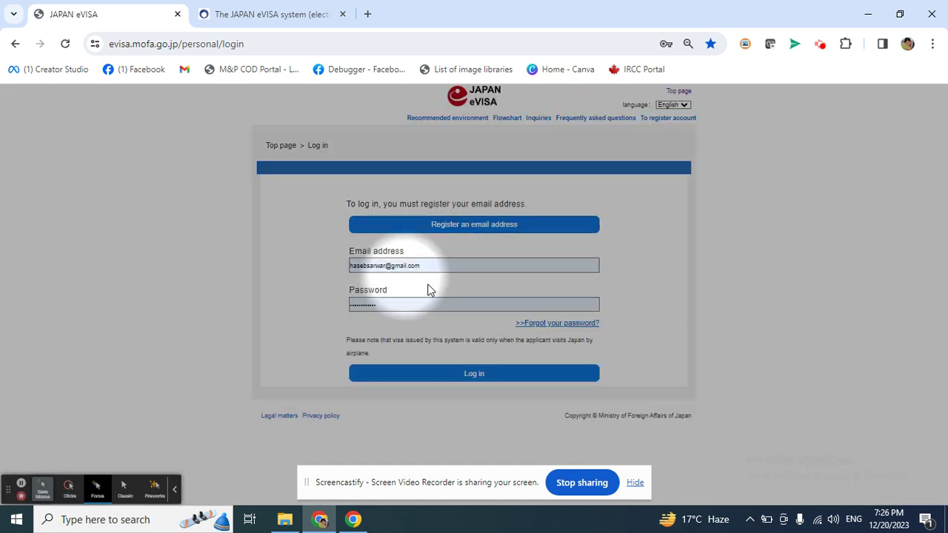
{"action": "left_click", "coordinate": [42, 496]}
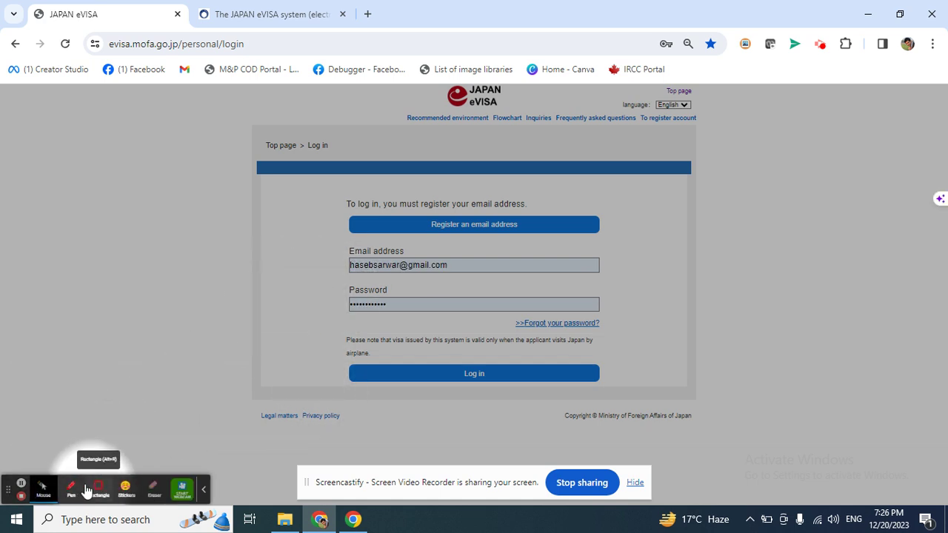
{"action": "left_click", "coordinate": [42, 490]}
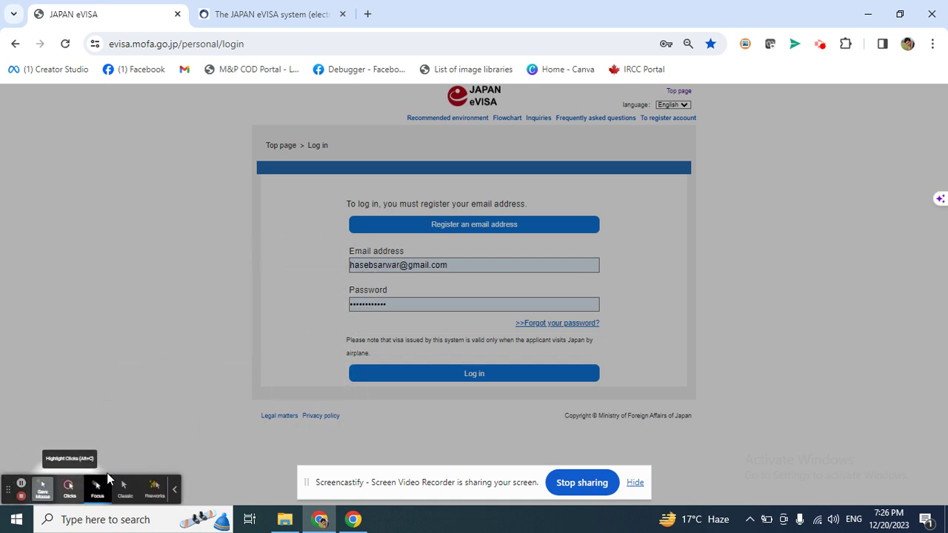
{"action": "left_click", "coordinate": [64, 498]}
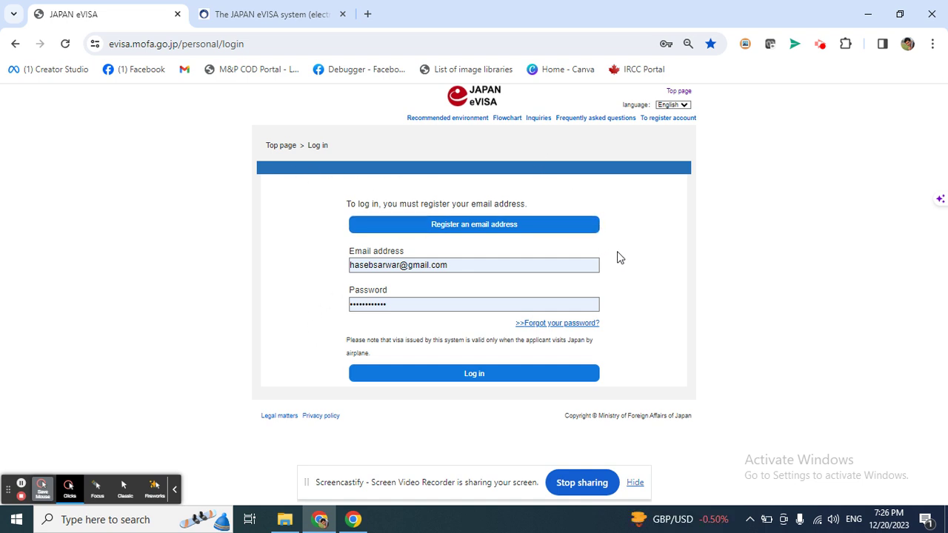
- Open the new-account registration form and try its language, nationality and state dropdowns unchanged
{"action": "left_click", "coordinate": [528, 230]}
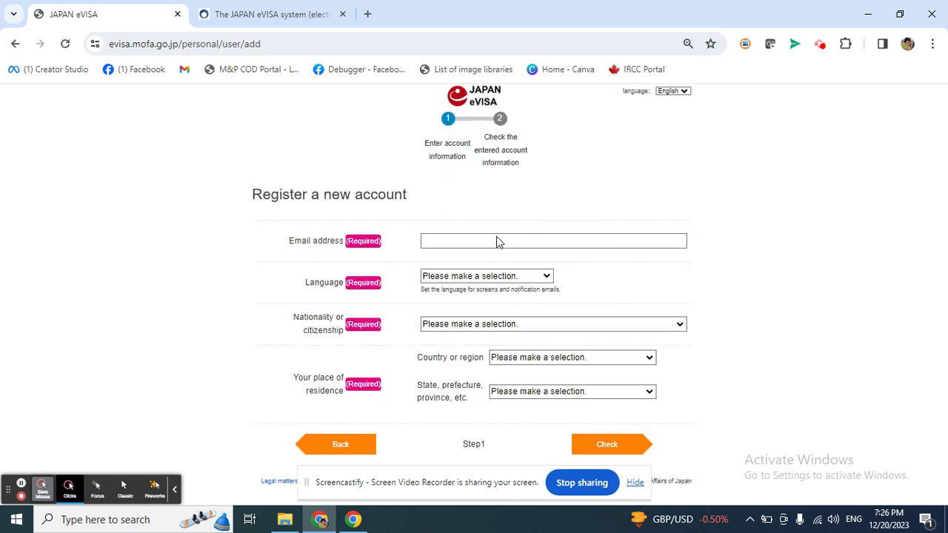
{"action": "left_click", "coordinate": [472, 278]}
{"action": "left_click", "coordinate": [472, 275]}
{"action": "left_click", "coordinate": [512, 326]}
{"action": "left_click", "coordinate": [518, 332]}
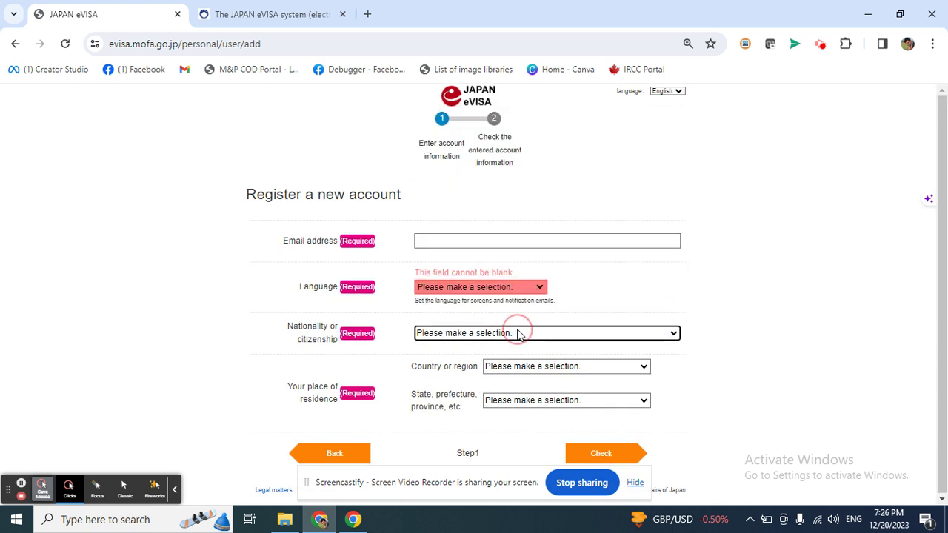
{"action": "left_click", "coordinate": [554, 366]}
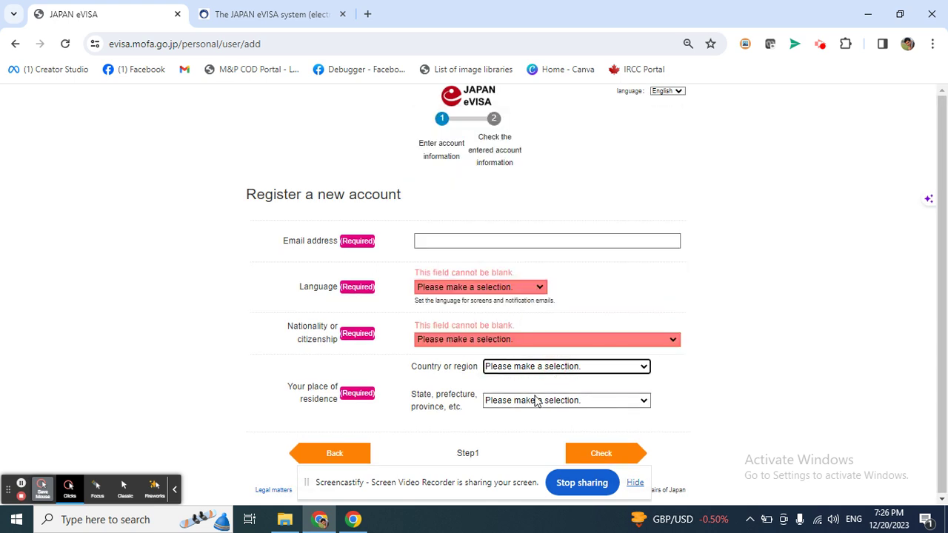
{"action": "left_click", "coordinate": [531, 400]}
{"action": "left_click", "coordinate": [530, 394]}
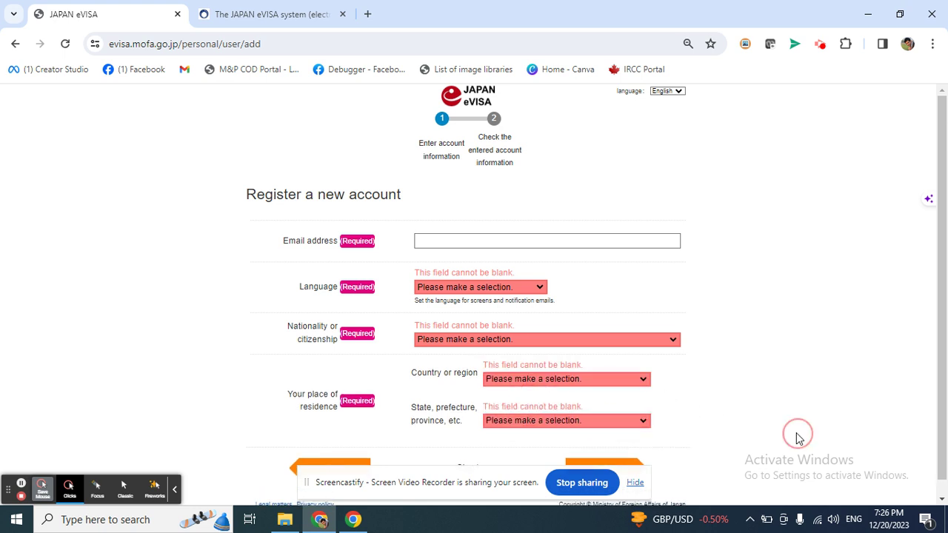
{"action": "scroll", "coordinate": [942, 296], "scroll_direction": "down", "scroll_amount": 2}
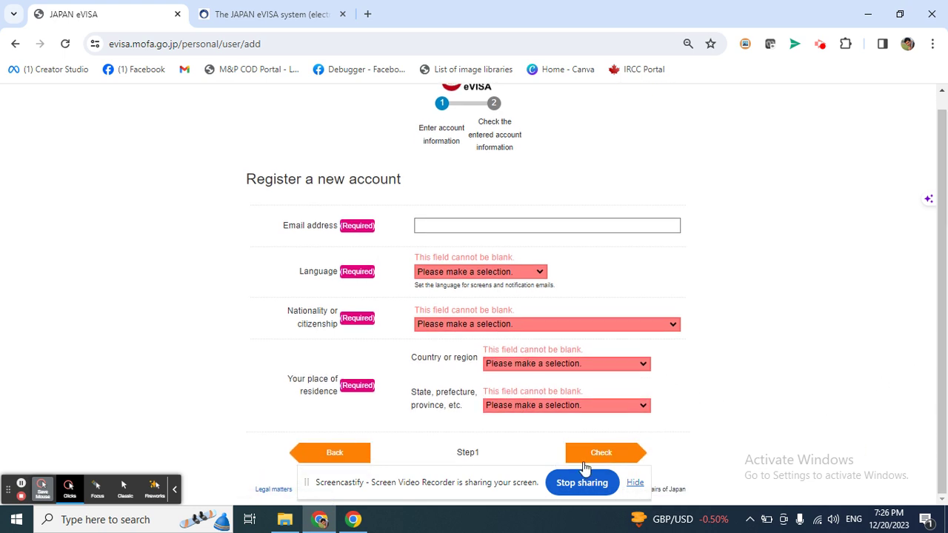
{"action": "scroll", "coordinate": [851, 259], "scroll_direction": "up", "scroll_amount": 1}
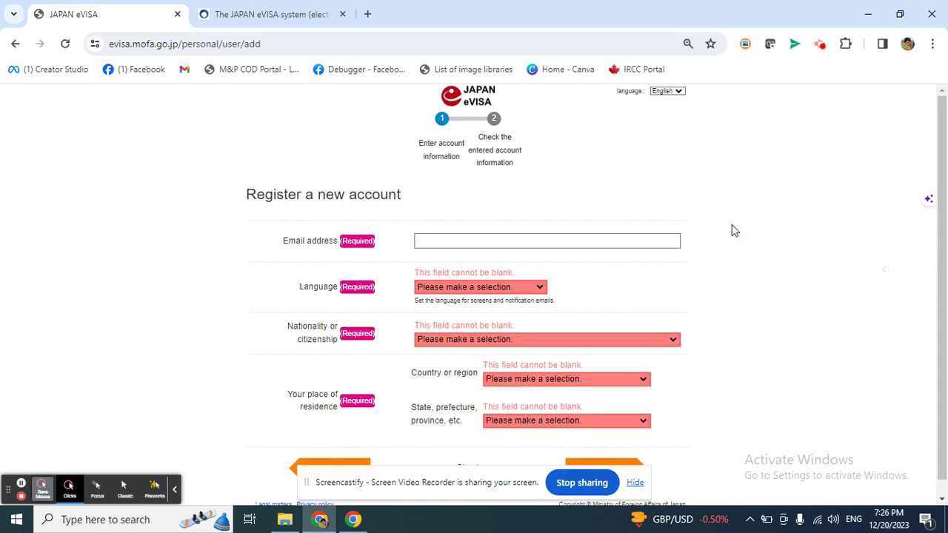
- Leave the registration form via its Back button and switch to the eVISA information tab
{"action": "left_click", "coordinate": [15, 44]}
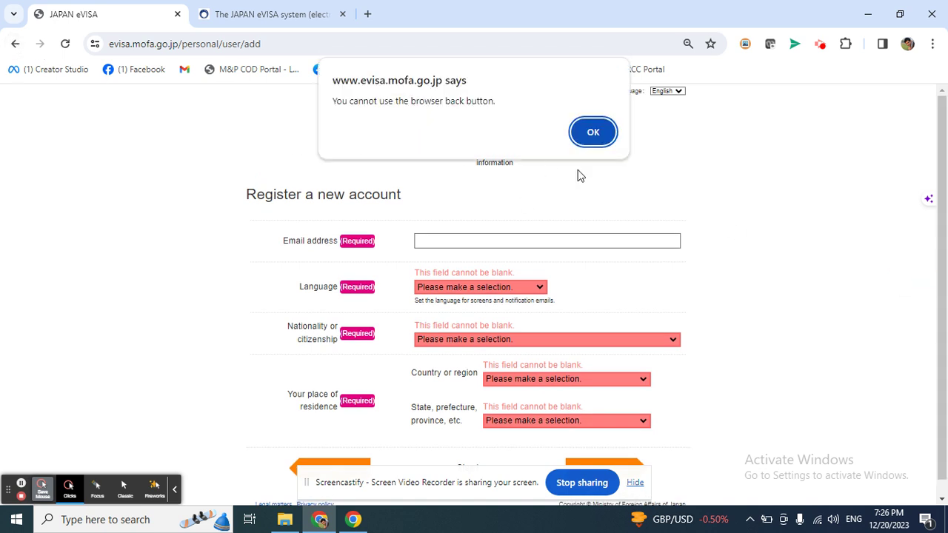
{"action": "left_click", "coordinate": [593, 132]}
{"action": "left_click", "coordinate": [15, 44]}
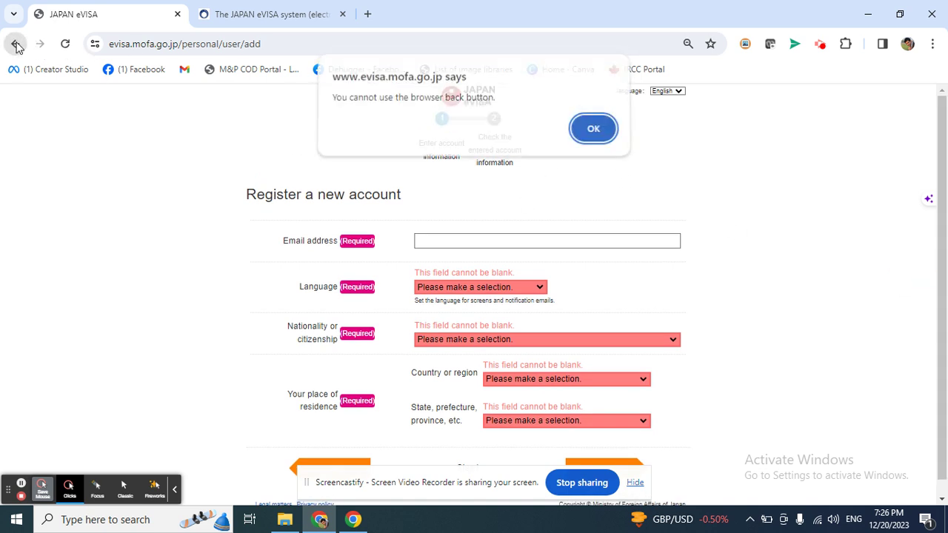
{"action": "left_click", "coordinate": [592, 131]}
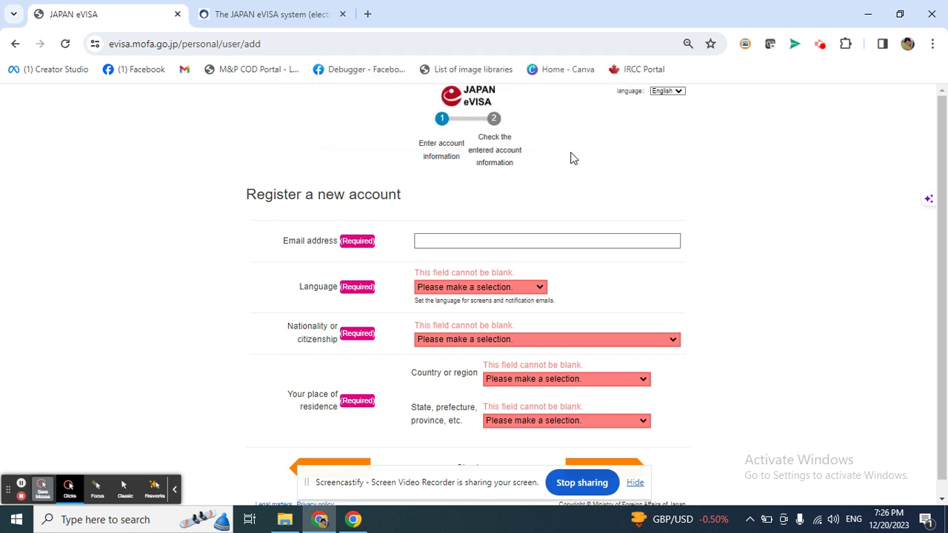
{"action": "scroll", "coordinate": [370, 457], "scroll_direction": "down", "scroll_amount": 1}
{"action": "left_click", "coordinate": [355, 453]}
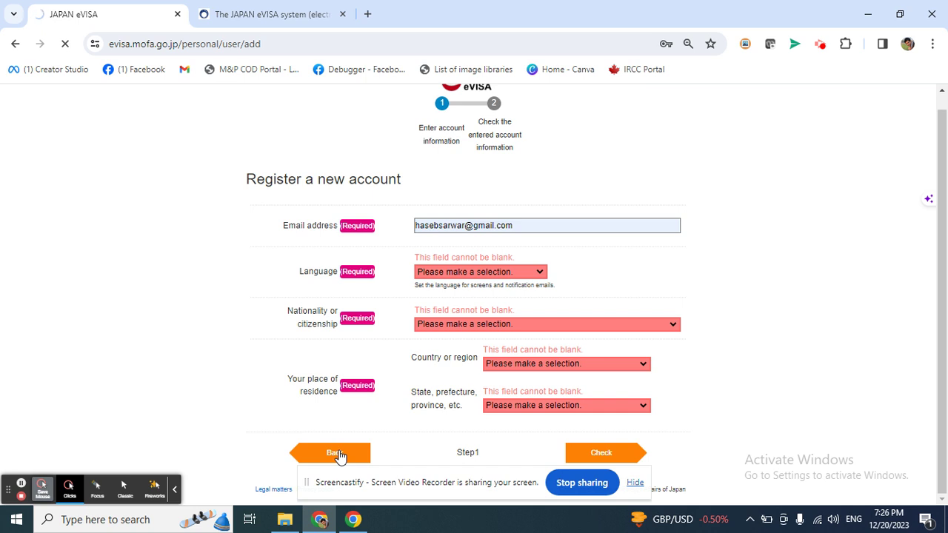
{"action": "left_click", "coordinate": [237, 24]}
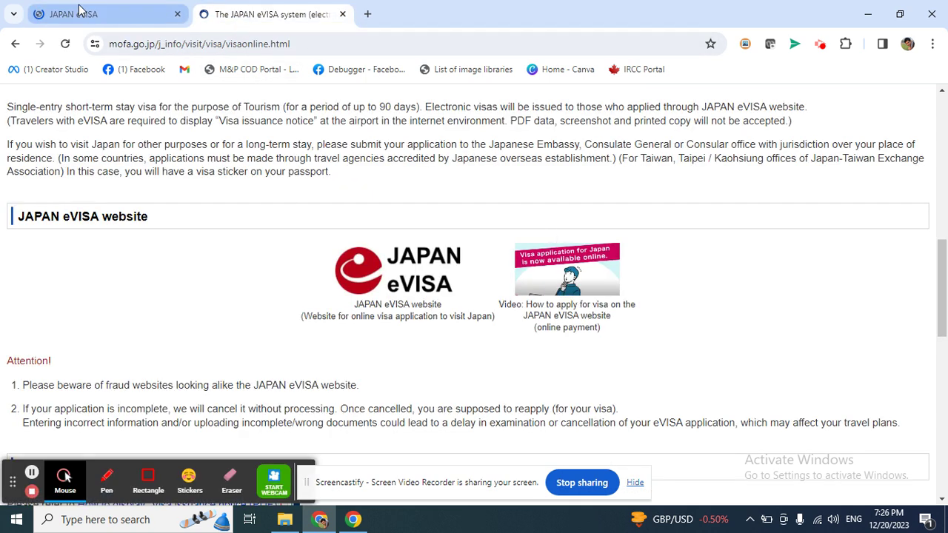
- Return to the log-in tab and log in with the saved email and password
{"action": "left_click", "coordinate": [80, 9]}
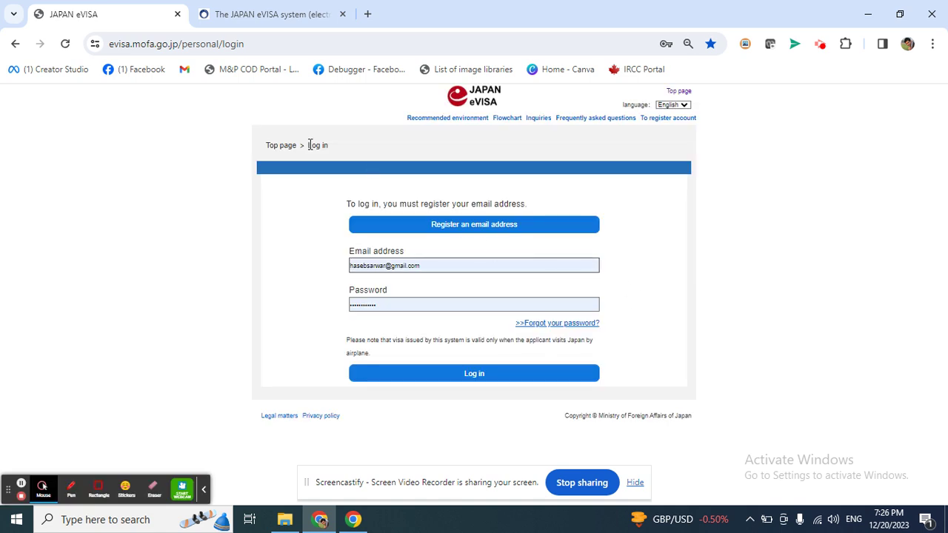
{"action": "left_click", "coordinate": [251, 44]}
{"action": "key", "text": "End"}
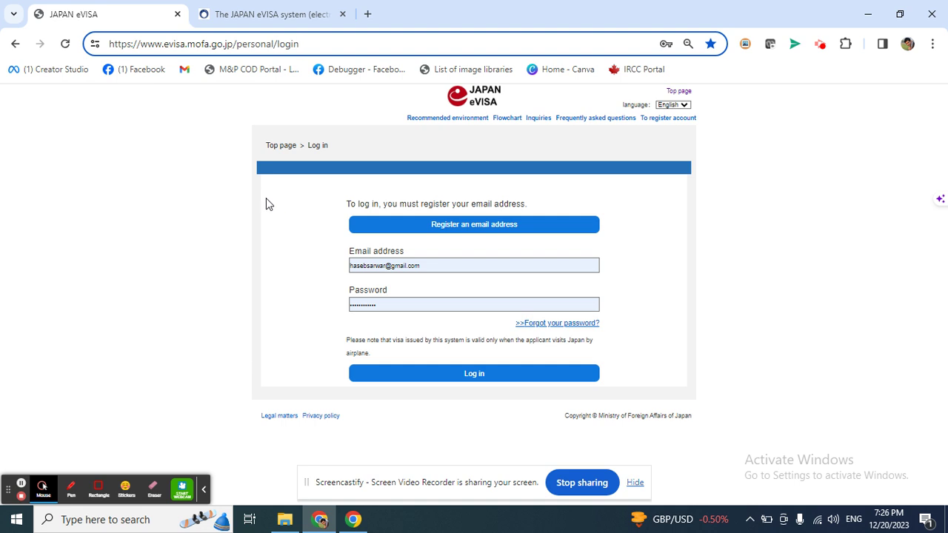
{"action": "left_click", "coordinate": [266, 199]}
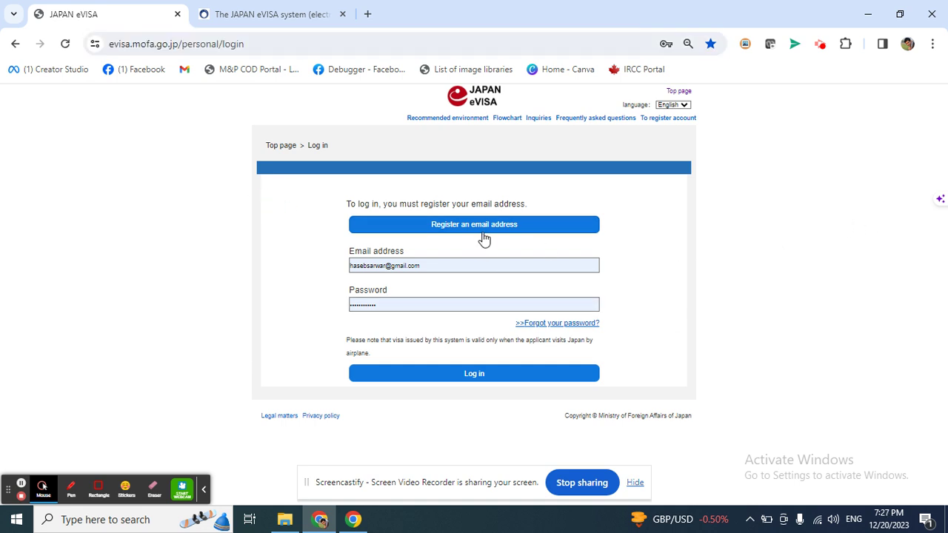
{"action": "left_click", "coordinate": [449, 379]}
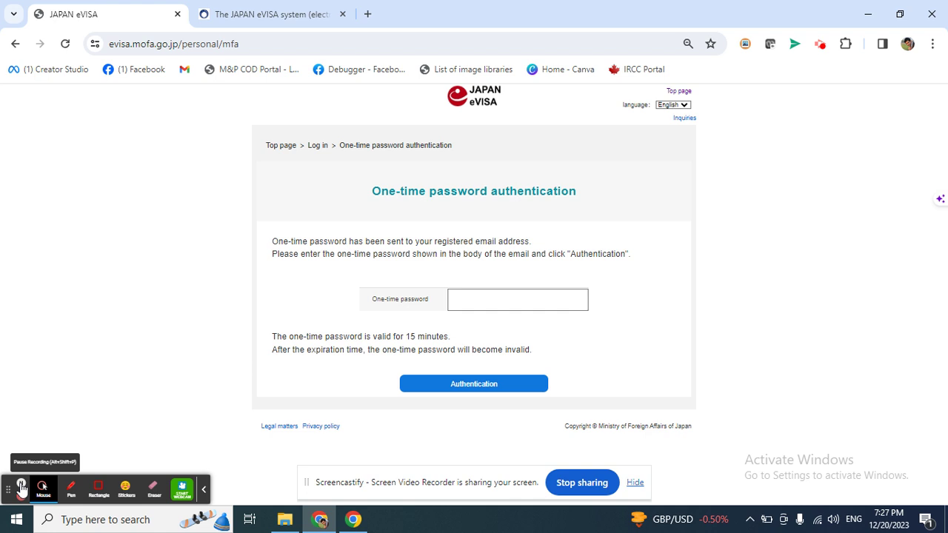
- Enter the one-time password from the email and submit it for authentication
{"action": "left_click", "coordinate": [22, 486]}
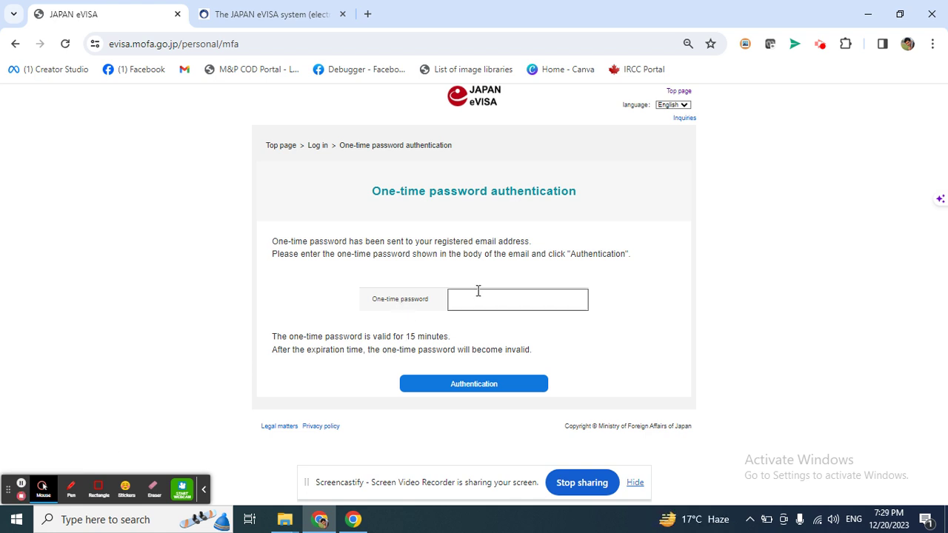
{"action": "left_click", "coordinate": [472, 302]}
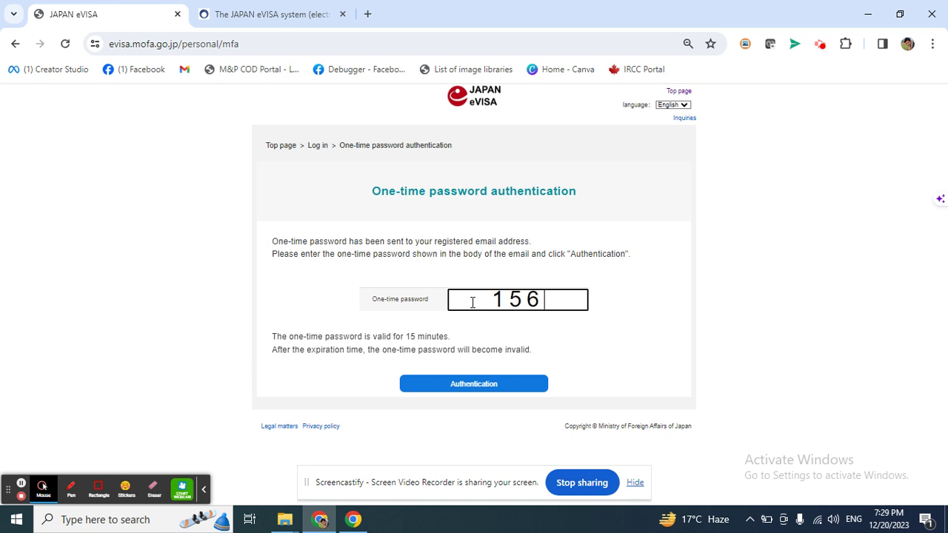
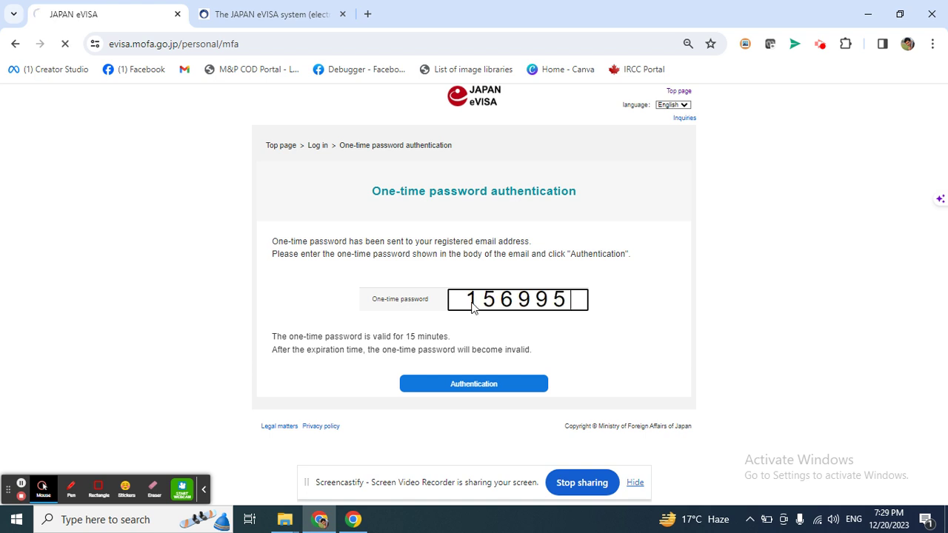
{"action": "left_click", "coordinate": [505, 385]}
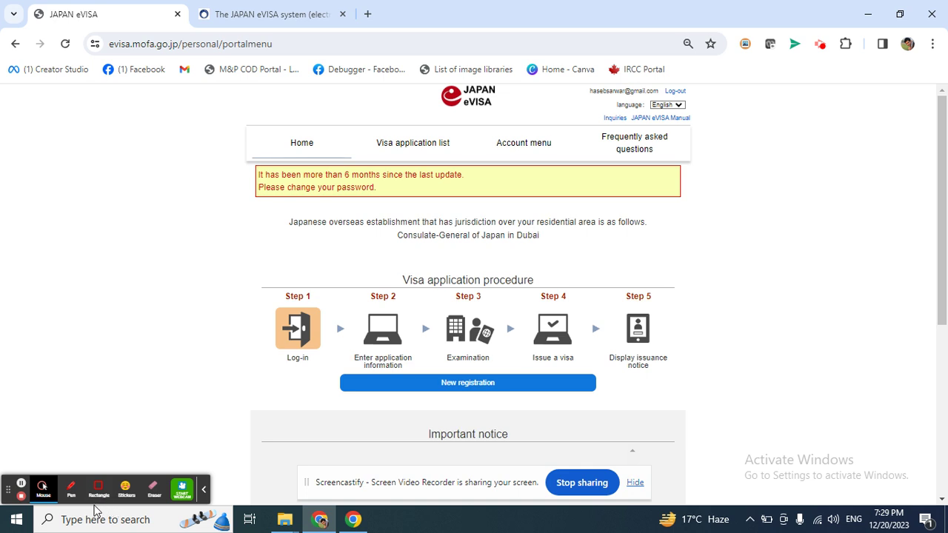
- Start a new visa application with New registration to reach the Disclaimer
{"action": "left_click", "coordinate": [45, 493]}
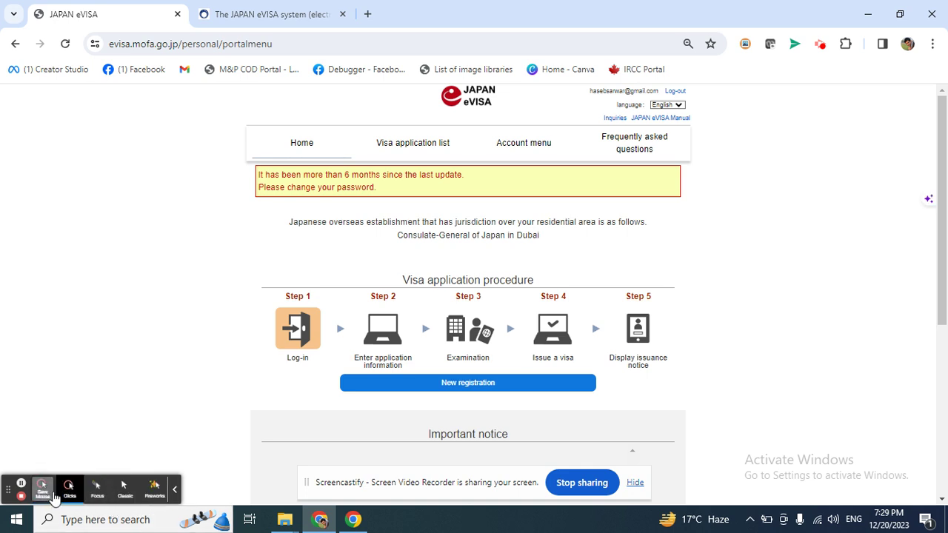
{"action": "left_click", "coordinate": [99, 502]}
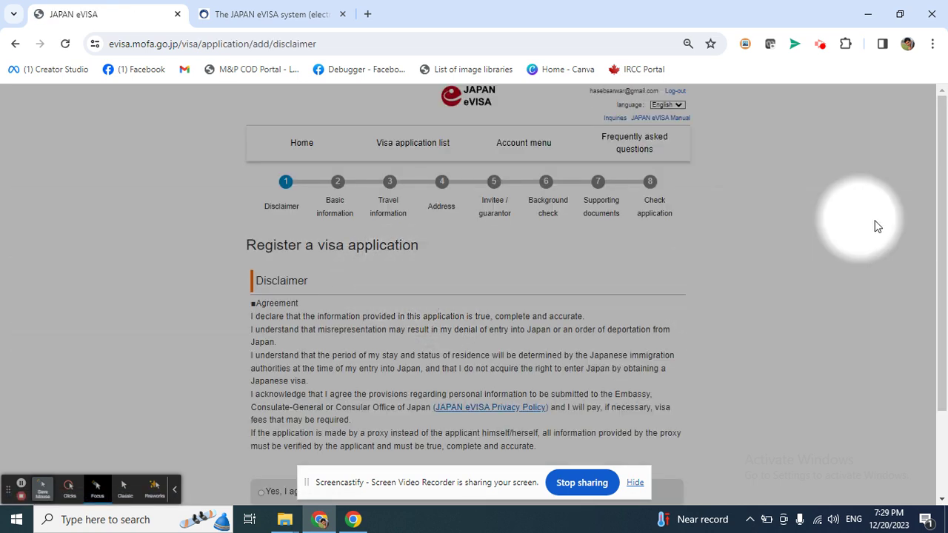
- Scroll through the disclaimer and select 'Yes, I agree to the above.'
{"action": "left_click_drag", "start_coordinate": [946, 200], "coordinate": [946, 288]}
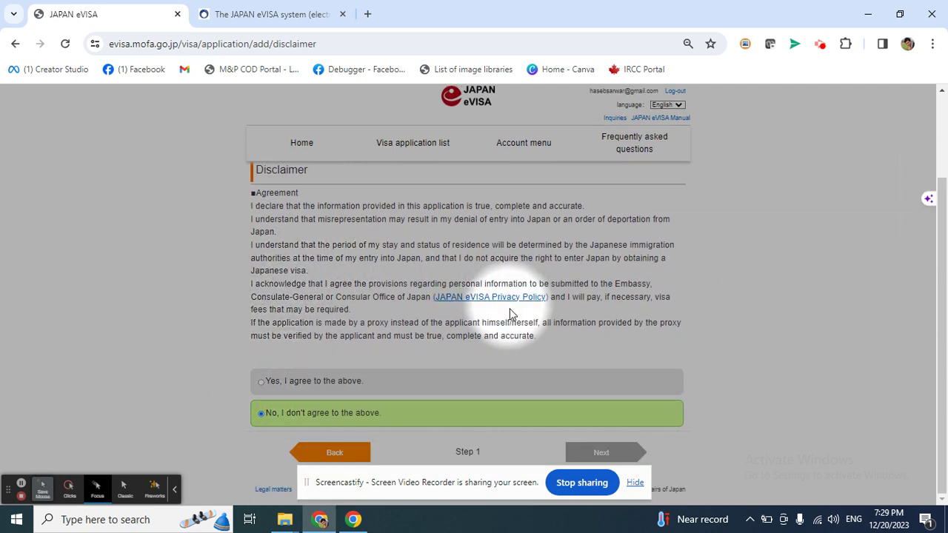
{"action": "left_click", "coordinate": [269, 388]}
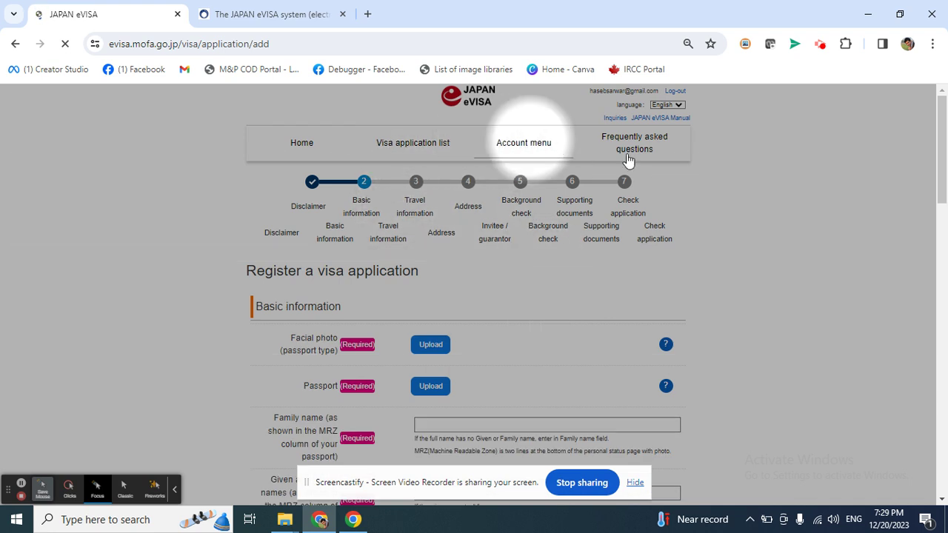
{"action": "scroll", "coordinate": [947, 189], "scroll_direction": "down", "scroll_amount": 1}
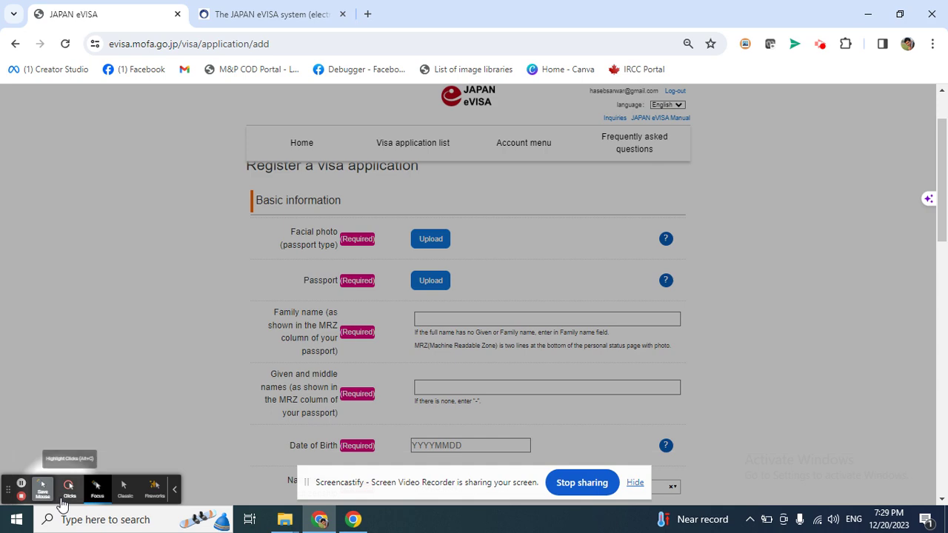
{"action": "left_click", "coordinate": [69, 485]}
{"action": "left_click_drag", "start_coordinate": [942, 197], "coordinate": [898, 165]}
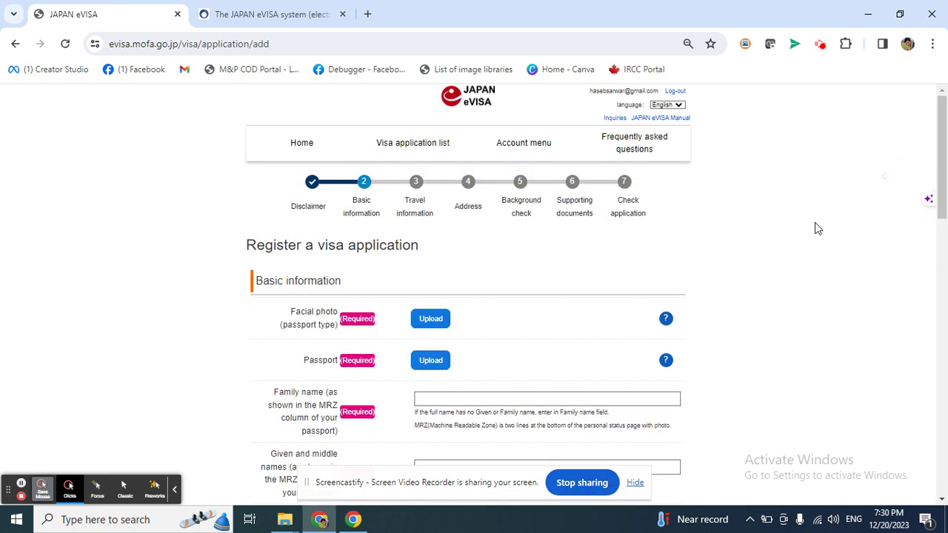
{"action": "left_click", "coordinate": [94, 499]}
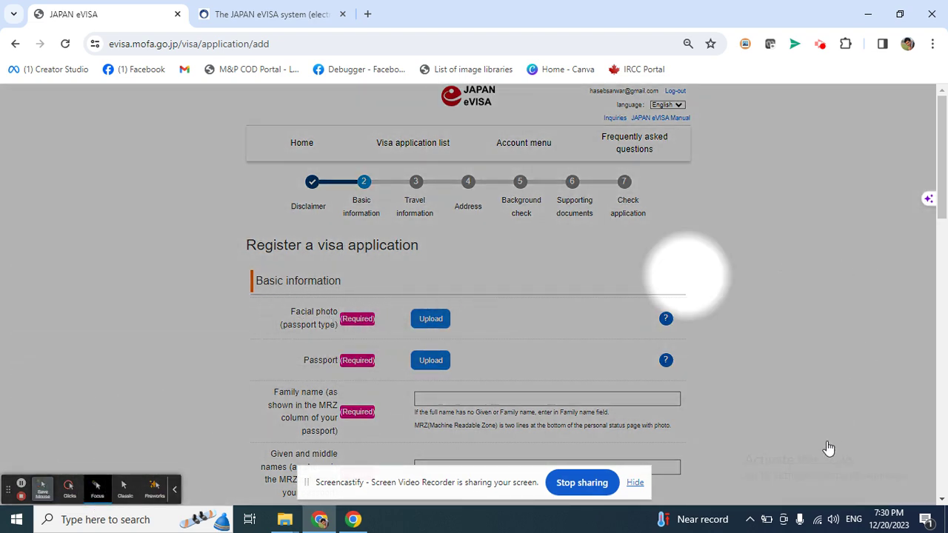
- Upload the applicant's facial photo from the Desktop 'japan' folder
{"action": "left_click", "coordinate": [439, 326]}
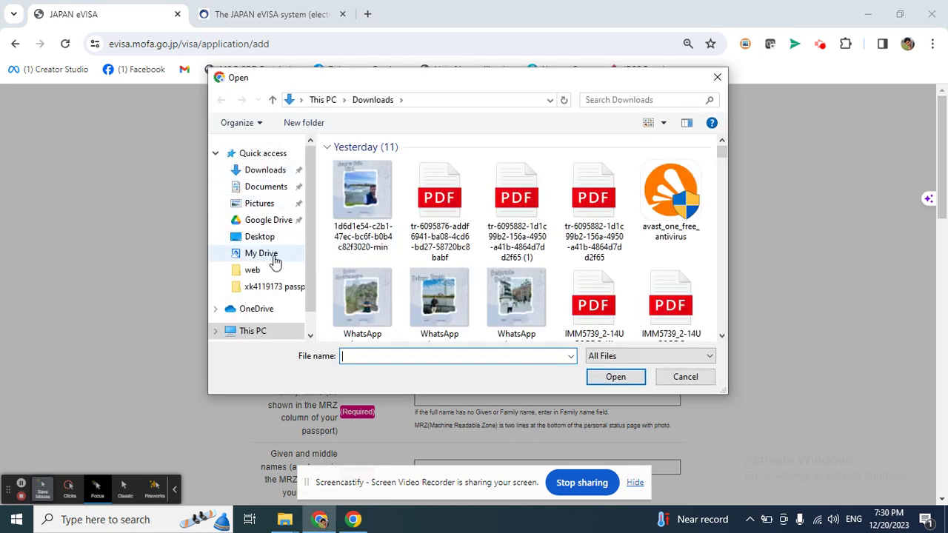
{"action": "left_click", "coordinate": [259, 237]}
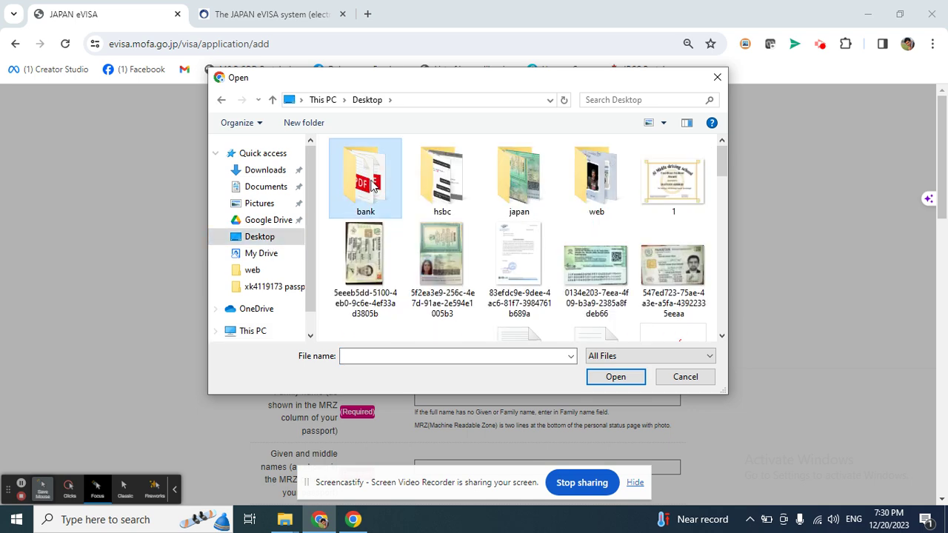
{"action": "double_click", "coordinate": [519, 174]}
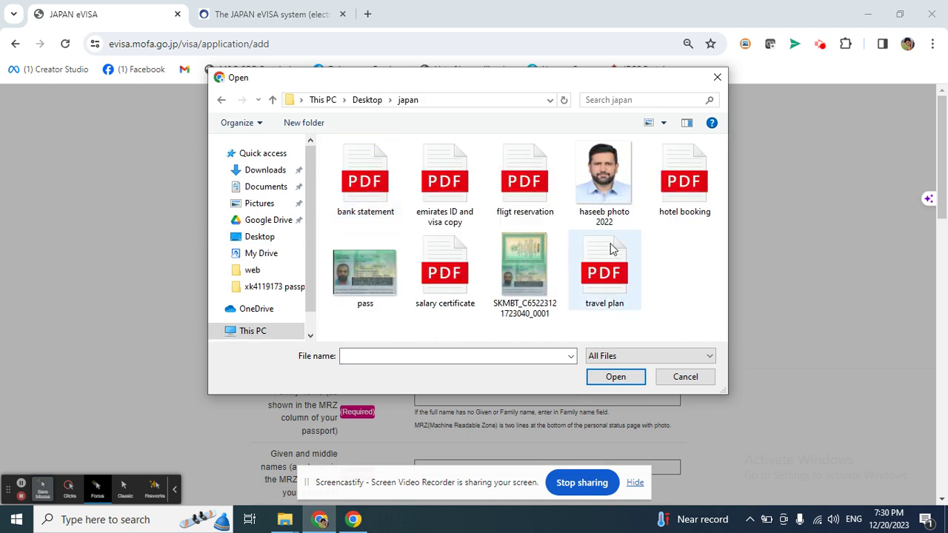
{"action": "double_click", "coordinate": [596, 178]}
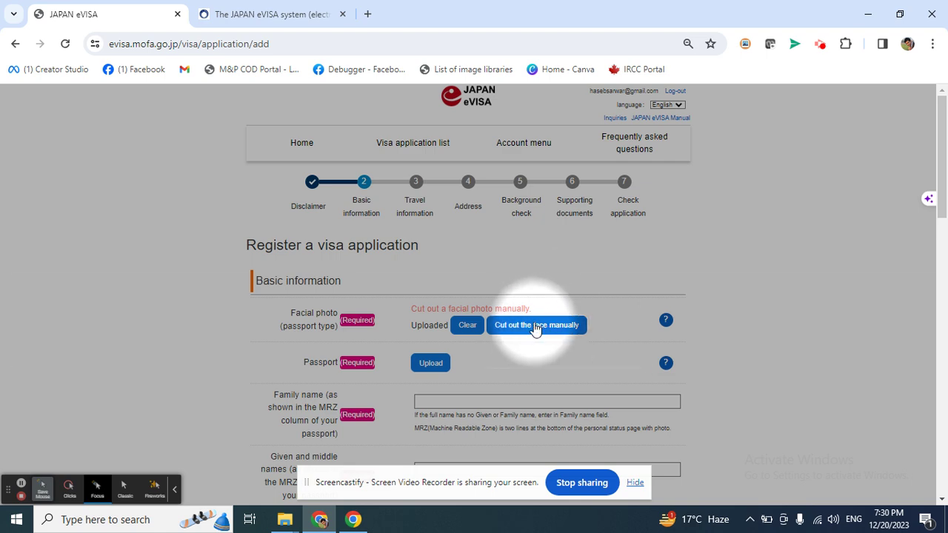
- Fit the manual crop frame tightly around the face, then execute and confirm the cut-out
{"action": "left_click", "coordinate": [511, 332]}
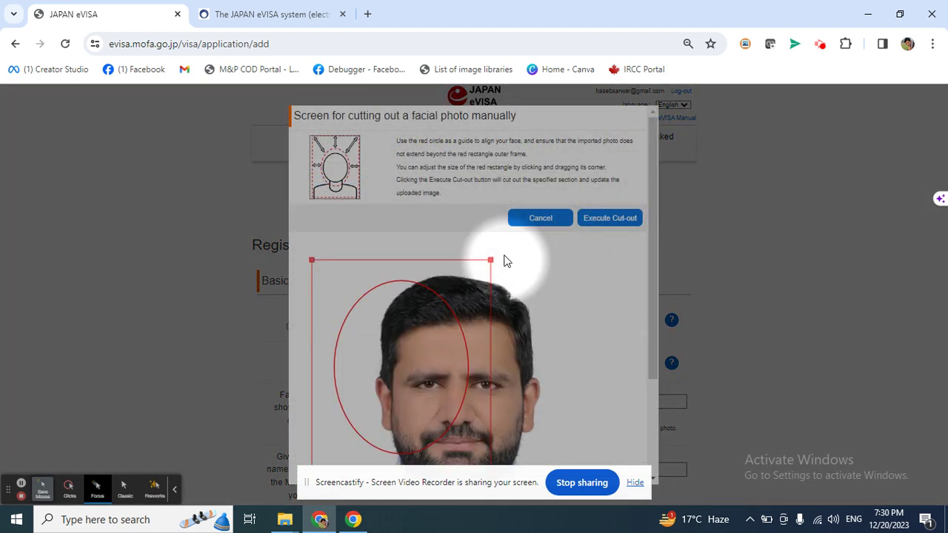
{"action": "left_click_drag", "start_coordinate": [652, 338], "coordinate": [655, 398]}
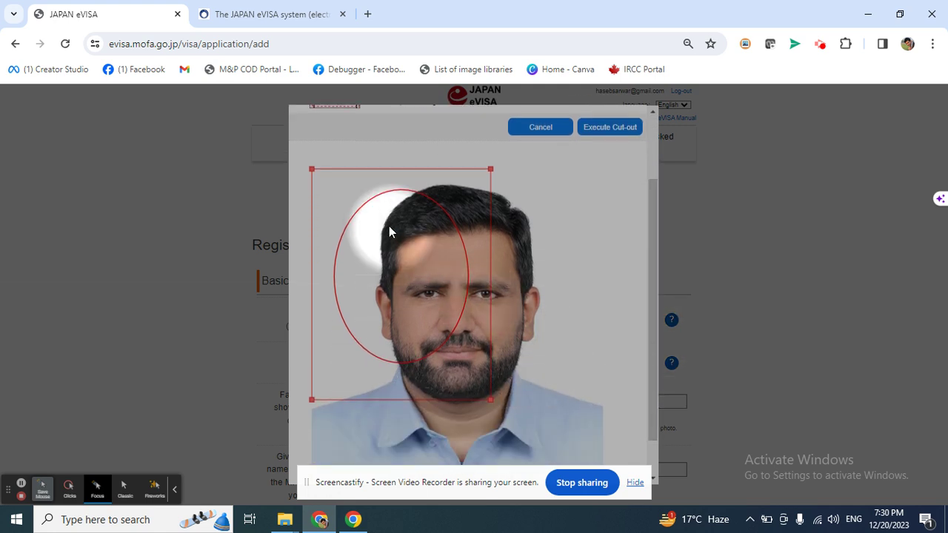
{"action": "left_click_drag", "start_coordinate": [411, 300], "coordinate": [463, 332]}
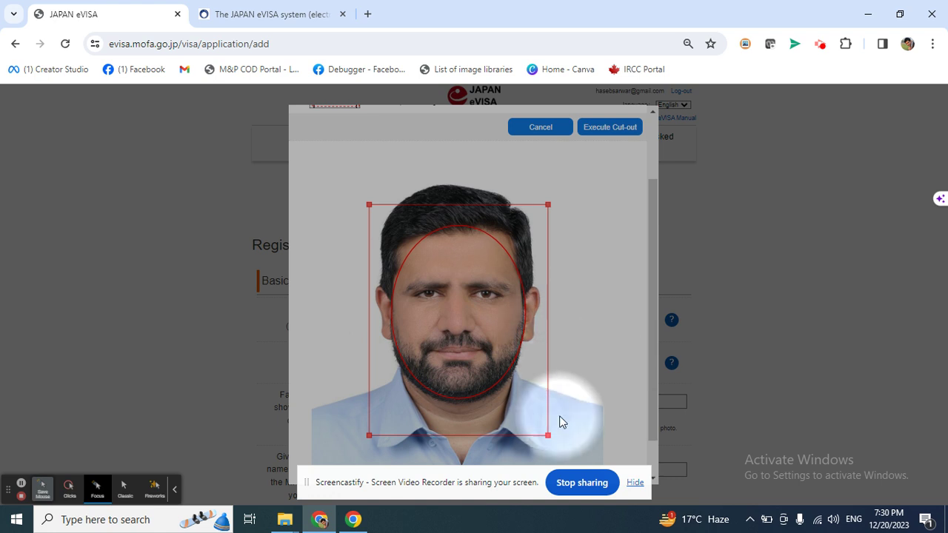
{"action": "left_click_drag", "start_coordinate": [549, 434], "coordinate": [576, 470]}
{"action": "mouse_move", "coordinate": [464, 364]}
{"action": "left_mouse_down"}
{"action": "mouse_move", "coordinate": [445, 349]}
{"action": "mouse_move", "coordinate": [459, 342]}
{"action": "mouse_move", "coordinate": [451, 353]}
{"action": "left_mouse_up"}
{"action": "left_click_drag", "start_coordinate": [562, 457], "coordinate": [555, 449]}
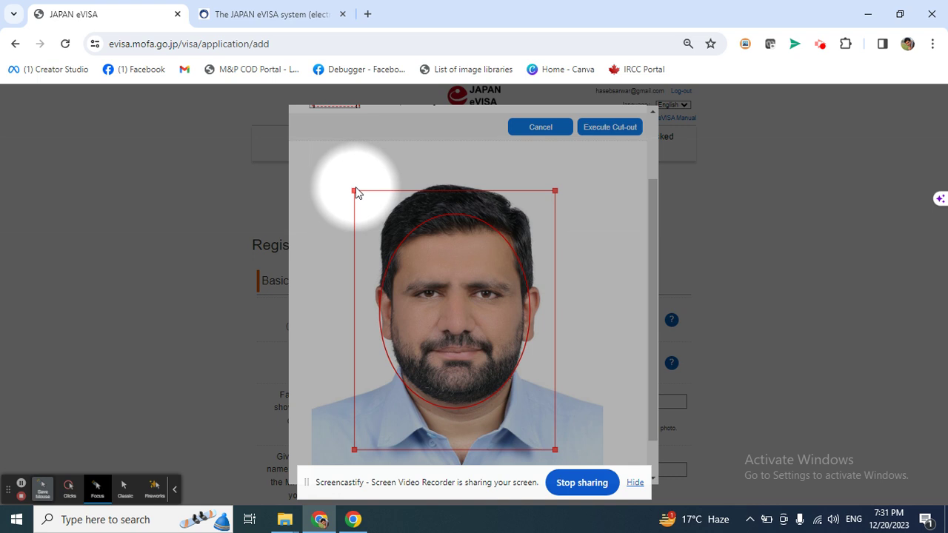
{"action": "mouse_move", "coordinate": [351, 186]}
{"action": "left_mouse_down"}
{"action": "mouse_move", "coordinate": [361, 189]}
{"action": "mouse_move", "coordinate": [361, 178]}
{"action": "left_mouse_up"}
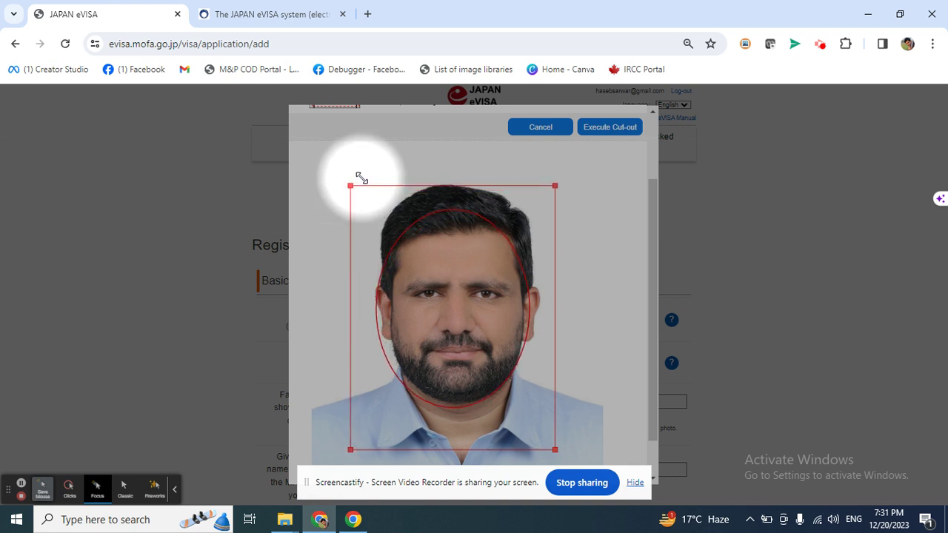
{"action": "left_click_drag", "start_coordinate": [497, 325], "coordinate": [501, 324]}
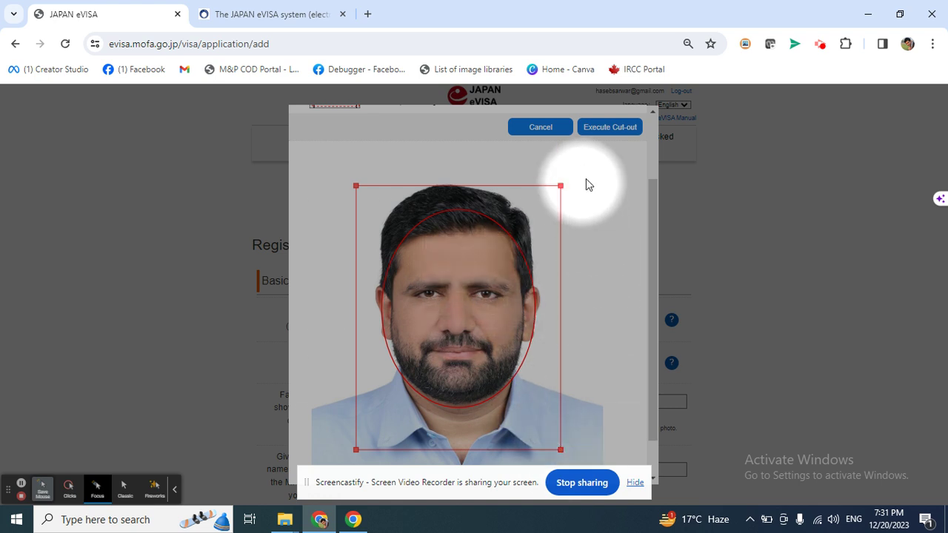
{"action": "left_click", "coordinate": [614, 127]}
{"action": "left_click", "coordinate": [538, 146]}
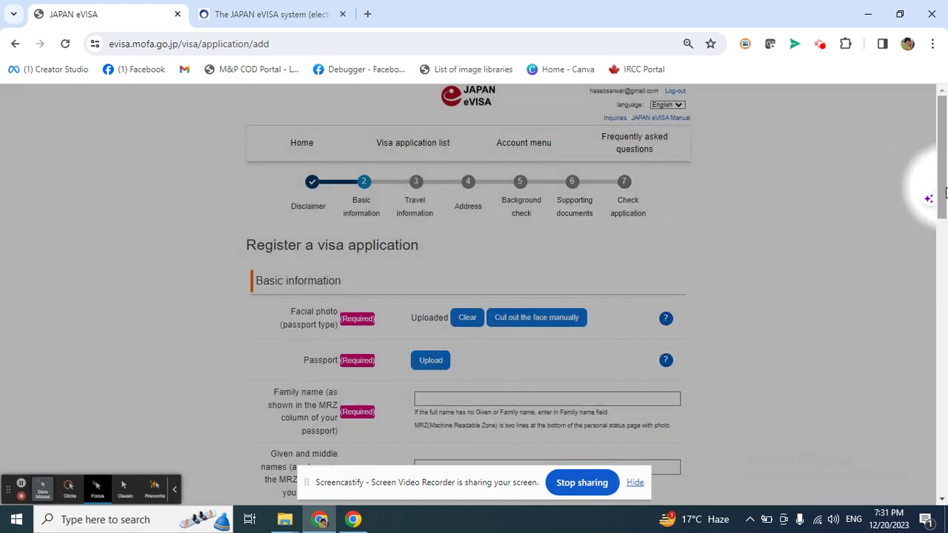
- Upload the 'pass' image from the japan folder as the passport scan
{"action": "scroll", "coordinate": [945, 230], "scroll_direction": "down", "scroll_amount": 2}
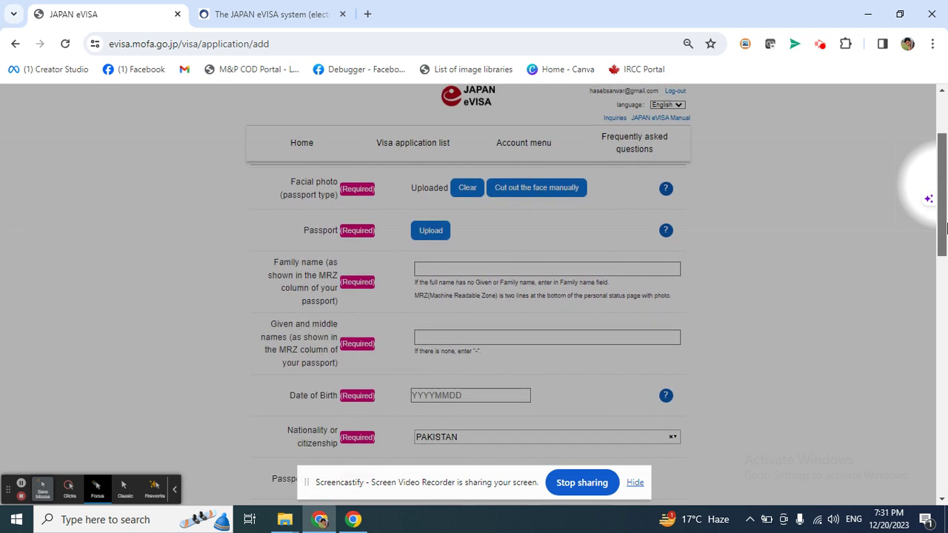
{"action": "left_click", "coordinate": [438, 232]}
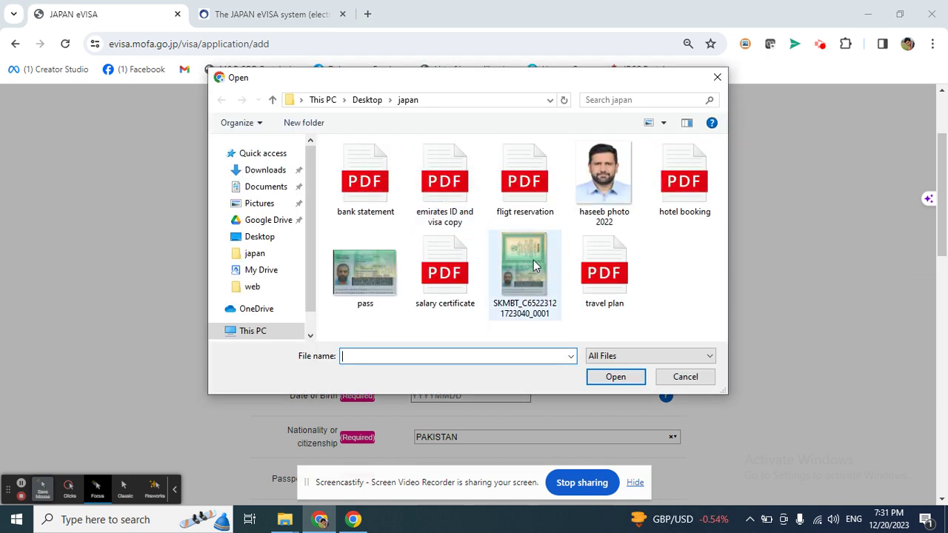
{"action": "double_click", "coordinate": [367, 270]}
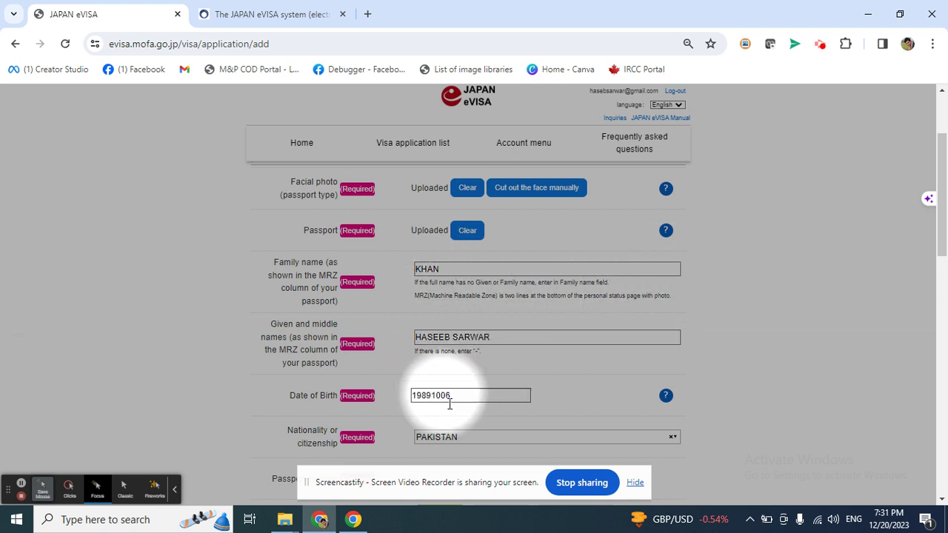
- Fill in the applicant's number in the National ID number field
{"action": "left_click_drag", "start_coordinate": [941, 236], "coordinate": [944, 307]}
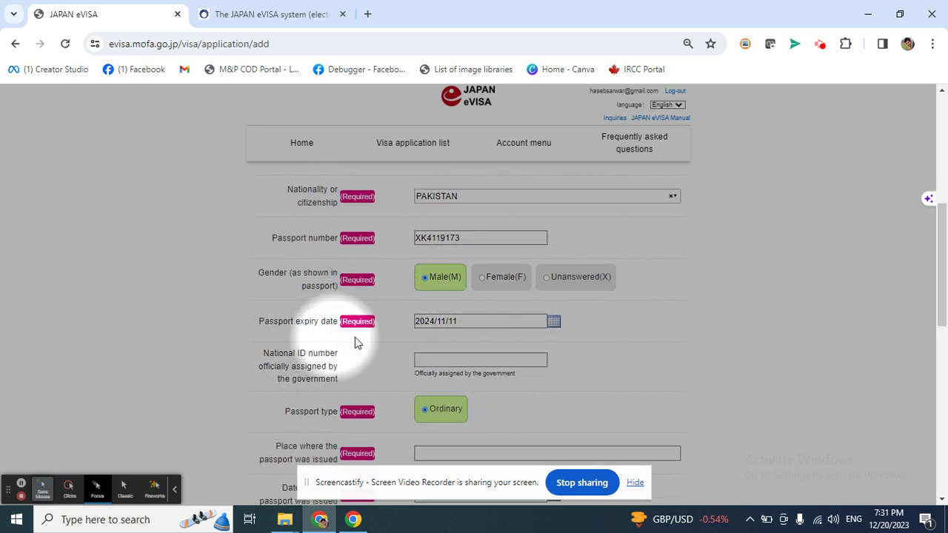
{"action": "left_click_drag", "start_coordinate": [942, 317], "coordinate": [944, 343]}
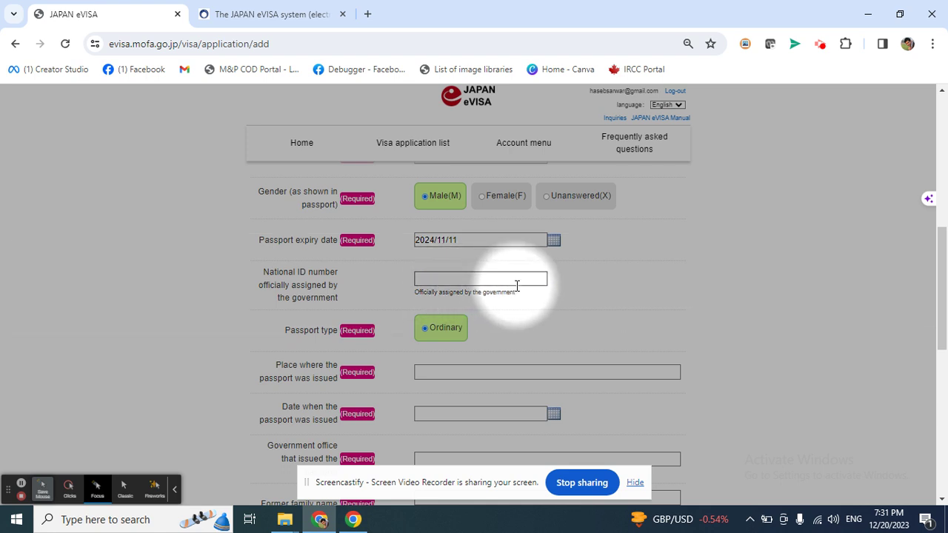
{"action": "left_click", "coordinate": [452, 282]}
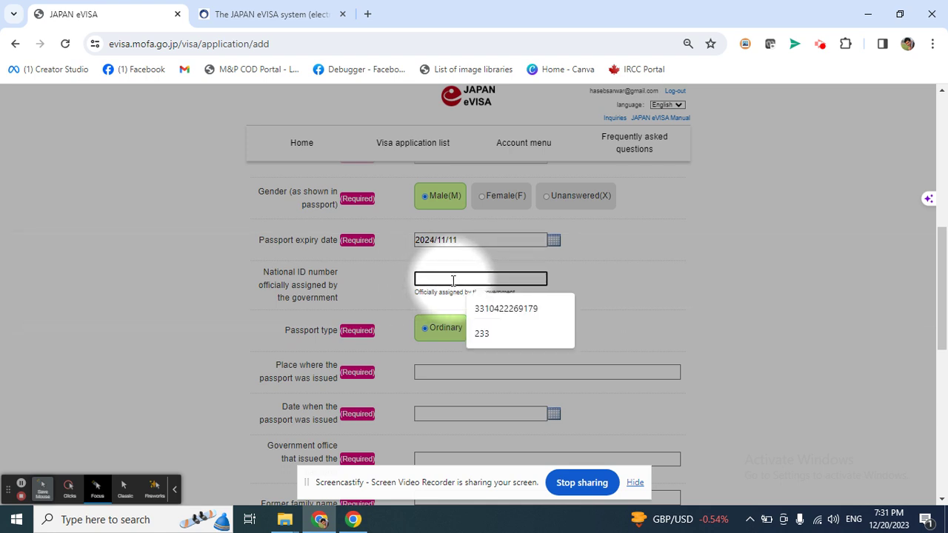
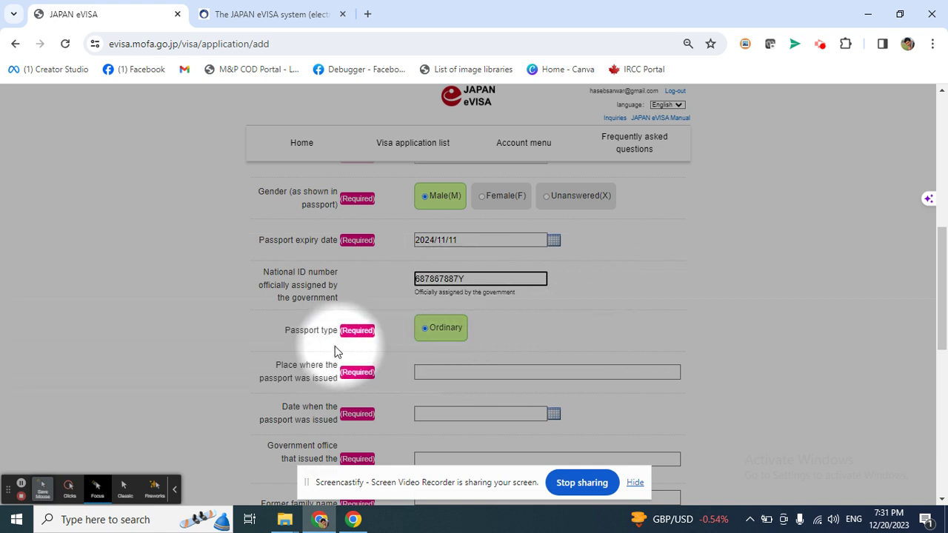
{"action": "left_click_drag", "start_coordinate": [939, 286], "coordinate": [945, 312]}
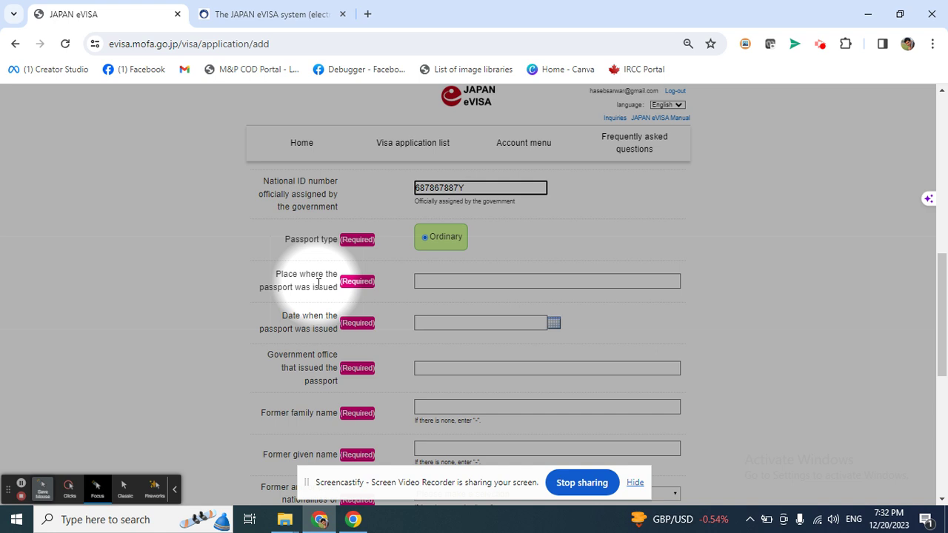
- Set the passport's place of issue to FAISALABAD, PAK and issue date to 2017/12/01
{"action": "left_click", "coordinate": [461, 284]}
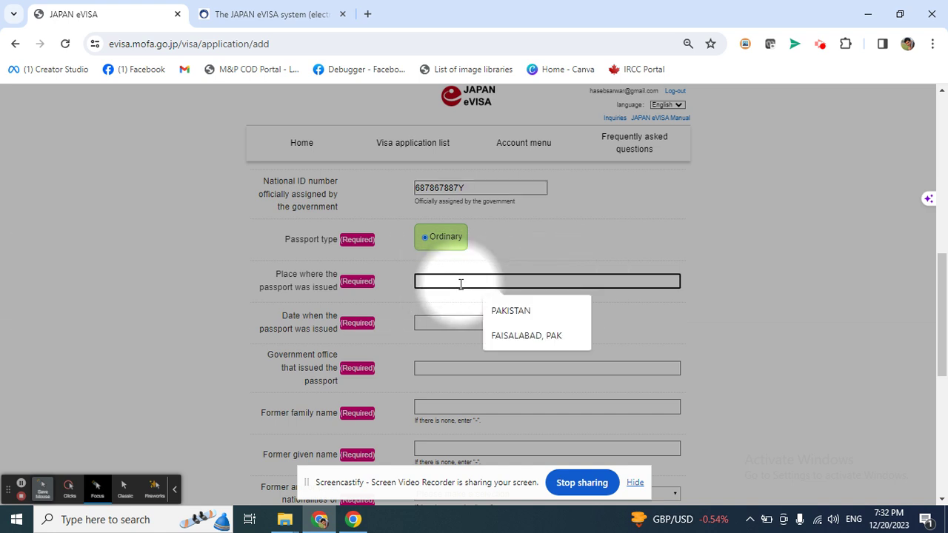
{"action": "left_click", "coordinate": [525, 335]}
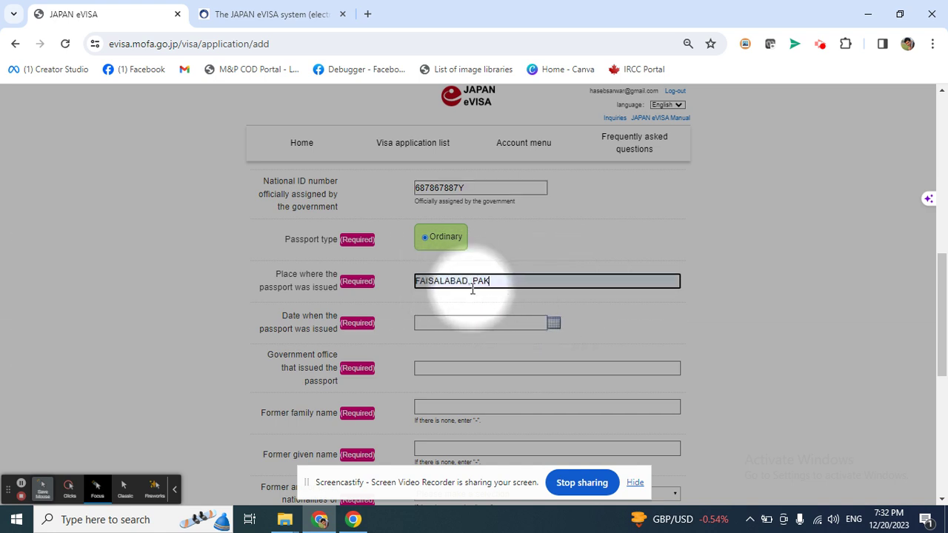
{"action": "left_click_drag", "start_coordinate": [944, 300], "coordinate": [944, 315]}
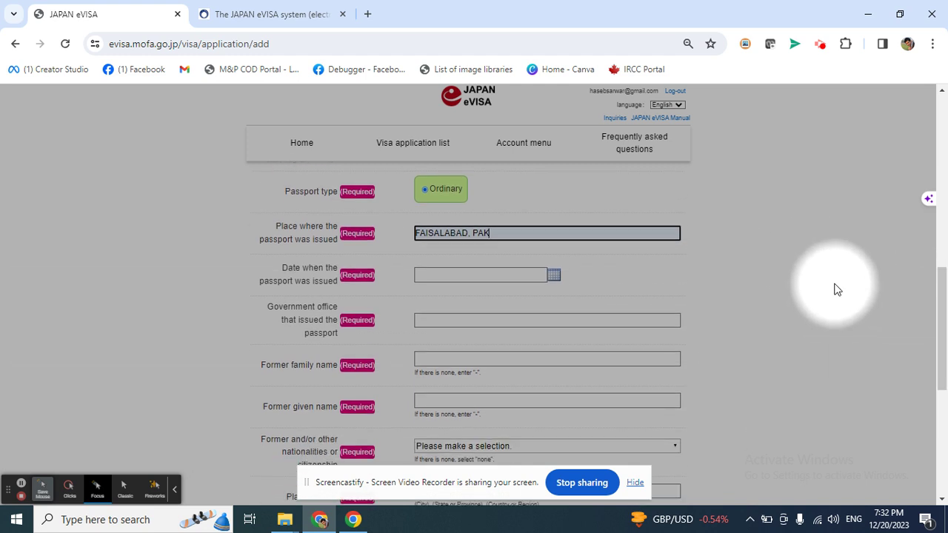
{"action": "left_click", "coordinate": [555, 276]}
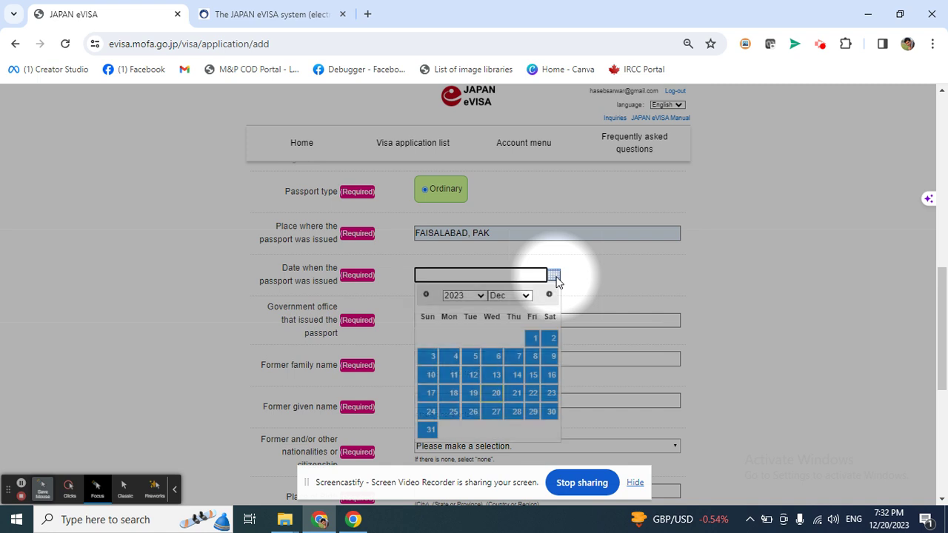
{"action": "left_click", "coordinate": [480, 296]}
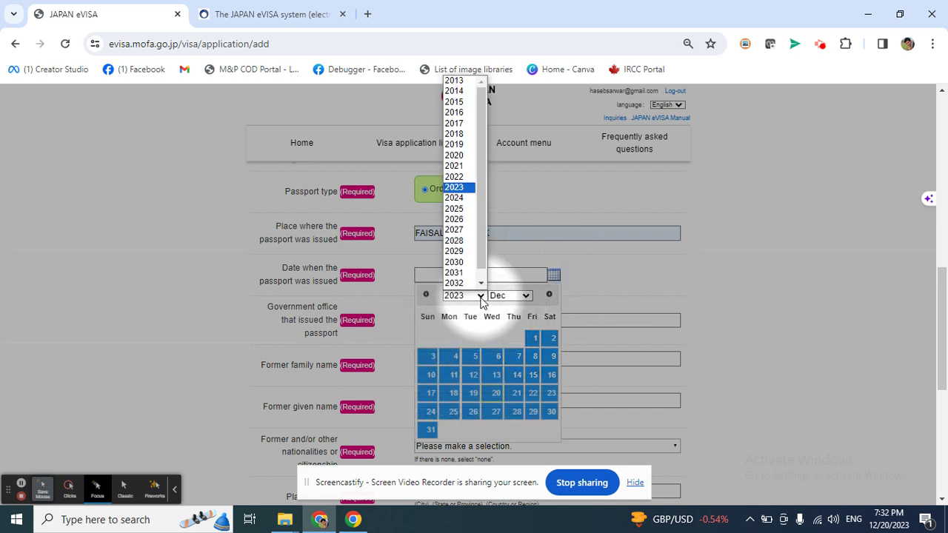
{"action": "left_click", "coordinate": [461, 125]}
{"action": "left_click", "coordinate": [533, 338]}
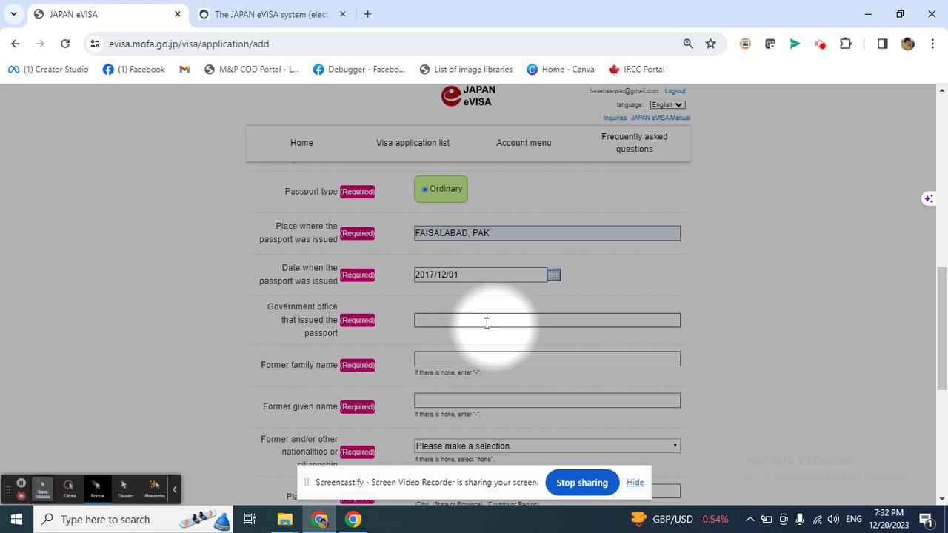
- Set the issuing office to DIRECTORATE GENERAL OF IMMIGRATION & PASSPORTS PAK
{"action": "left_click", "coordinate": [459, 320]}
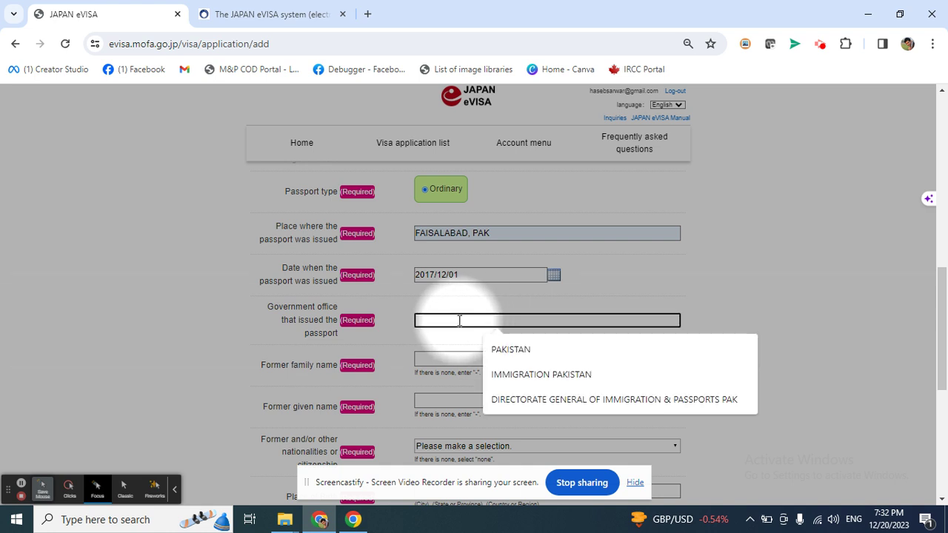
{"action": "left_click", "coordinate": [522, 351]}
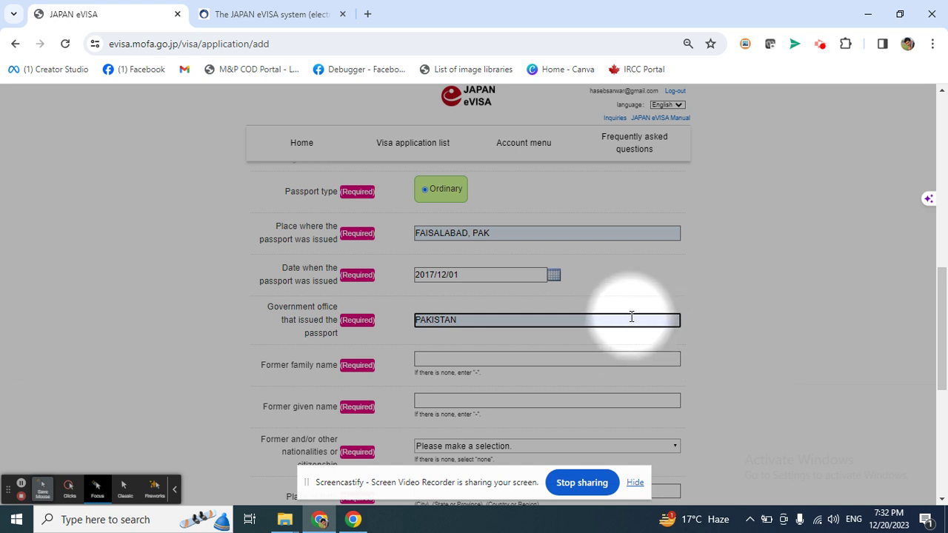
{"action": "key", "text": "BackSpace"}
{"action": "key", "text": "BackSpace"}
{"action": "key", "text": "BackSpace"}
{"action": "key", "text": "BackSpace"}
{"action": "key", "text": "BackSpace"}
{"action": "key", "text": "BackSpace"}
{"action": "key", "text": "BackSpace"}
{"action": "key", "text": "BackSpace"}
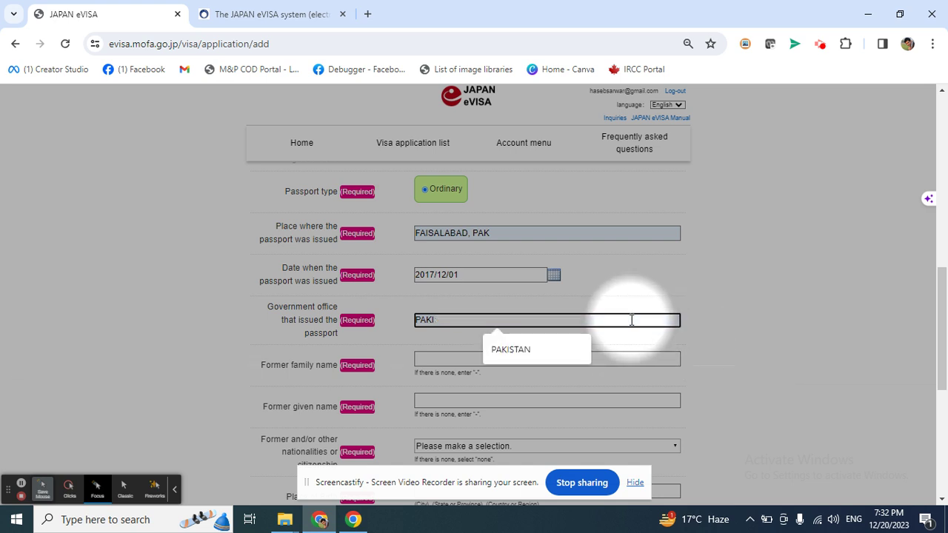
{"action": "left_click", "coordinate": [608, 320]}
{"action": "left_click", "coordinate": [612, 399]}
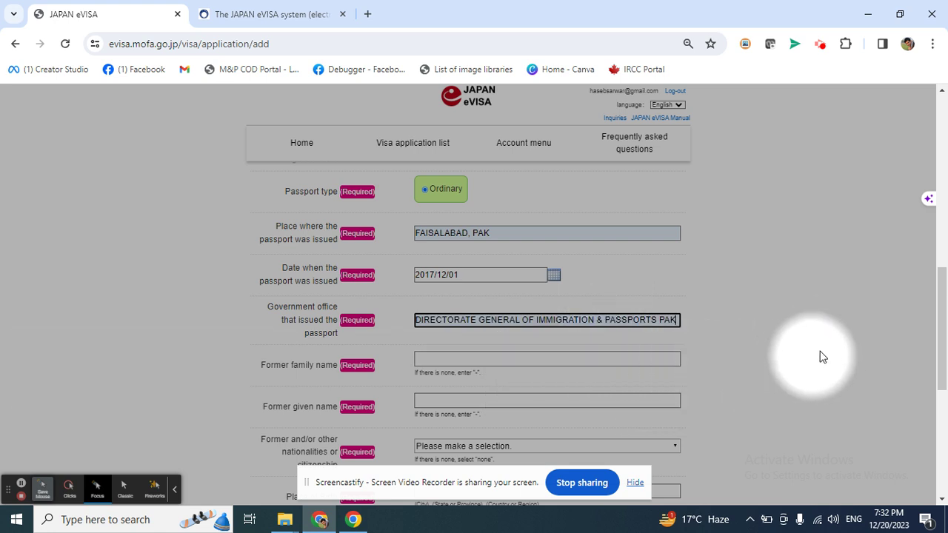
{"action": "left_click_drag", "start_coordinate": [944, 296], "coordinate": [947, 316]}
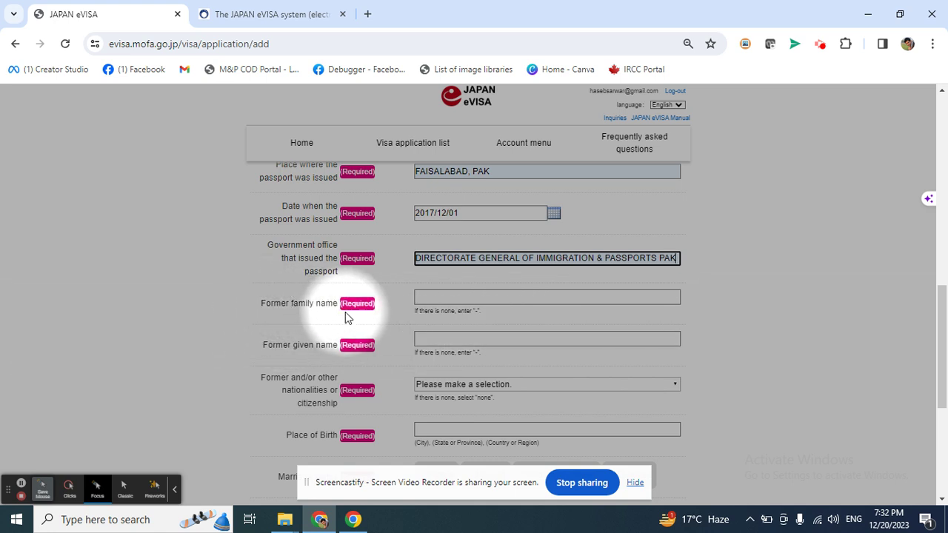
- Enter '-' for both the former family name and former given name
{"action": "left_click", "coordinate": [482, 301]}
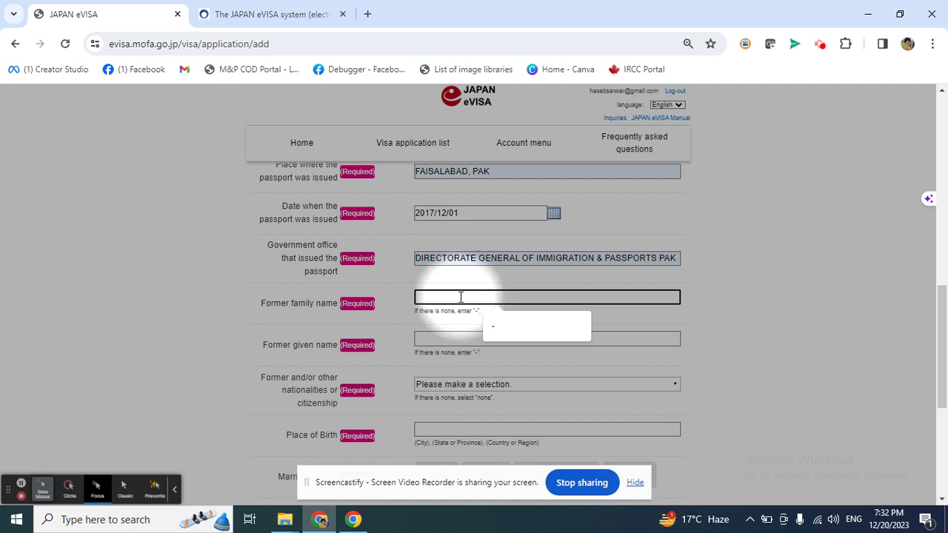
{"action": "type", "text": "-"}
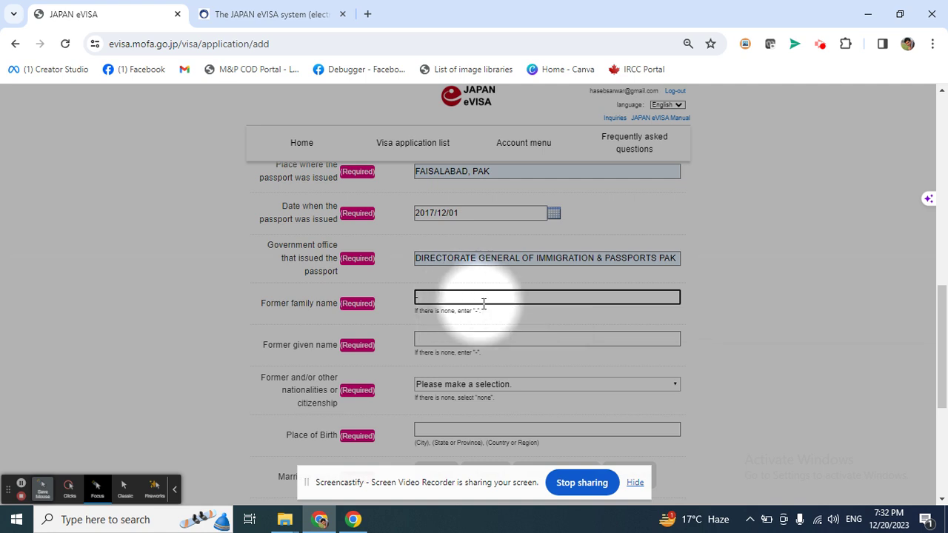
{"action": "left_click", "coordinate": [438, 341]}
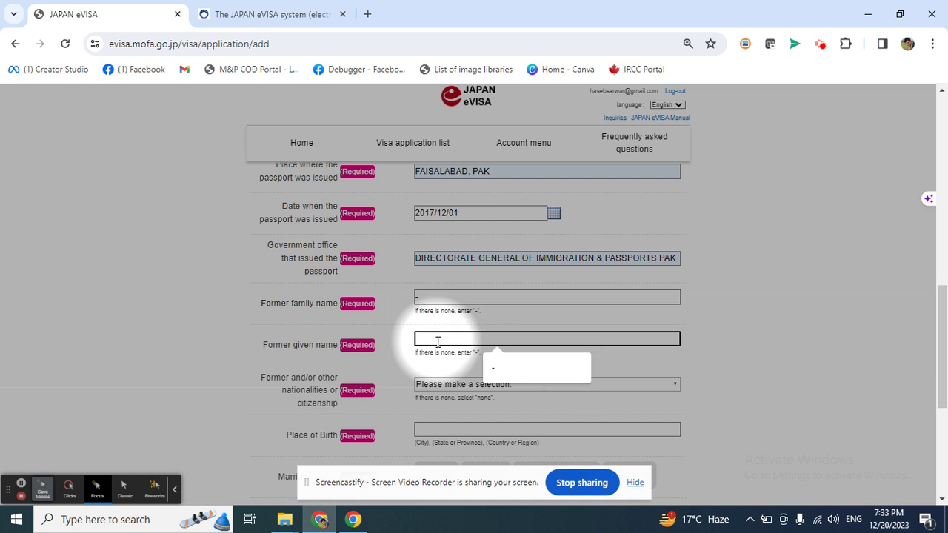
{"action": "type", "text": "-"}
{"action": "left_click_drag", "start_coordinate": [933, 339], "coordinate": [944, 374]}
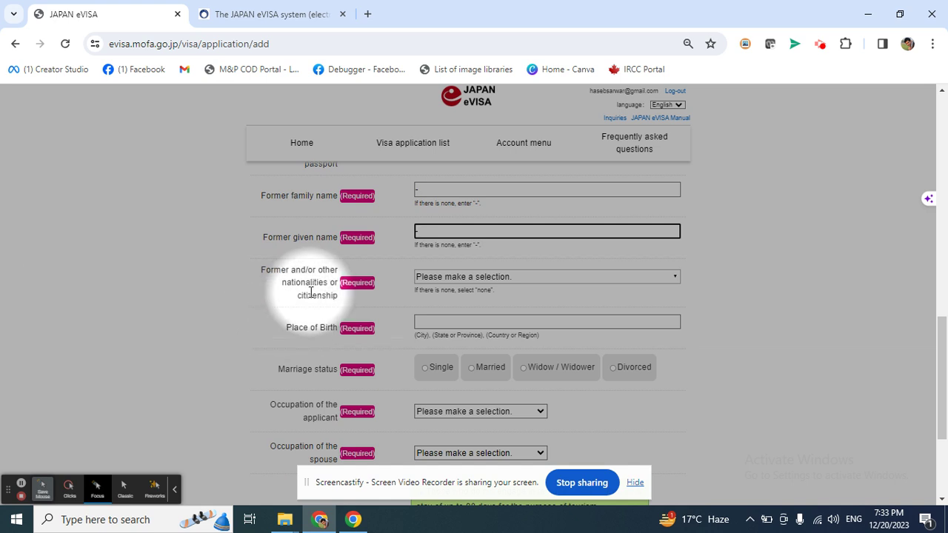
- Set the other nationality to PAKISTAN and the place of birth to FAISALABAD
{"action": "left_click", "coordinate": [498, 279]}
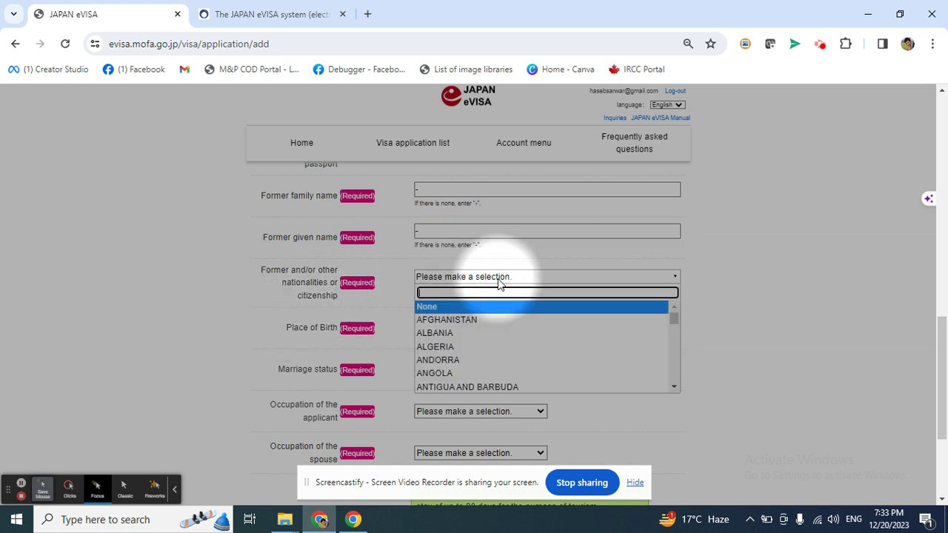
{"action": "type", "text": "pak"}
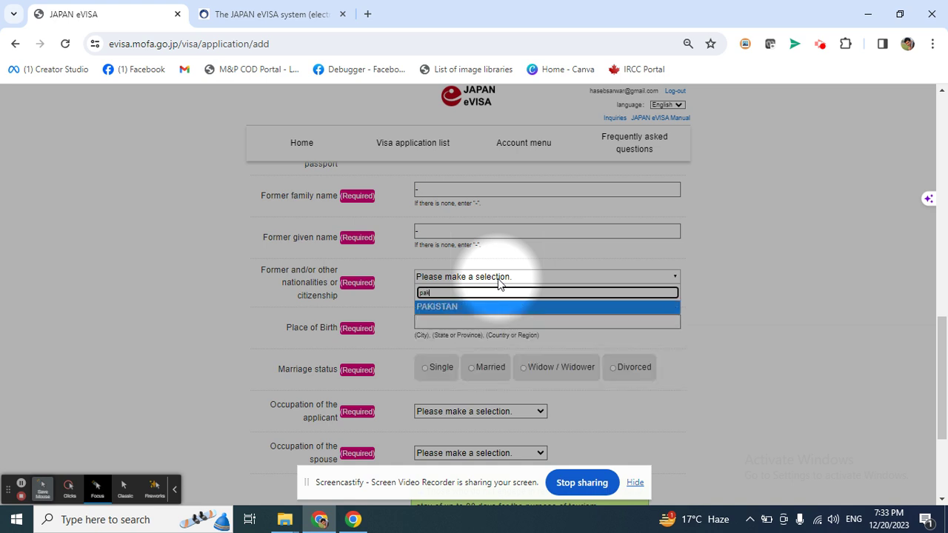
{"action": "left_click", "coordinate": [489, 312]}
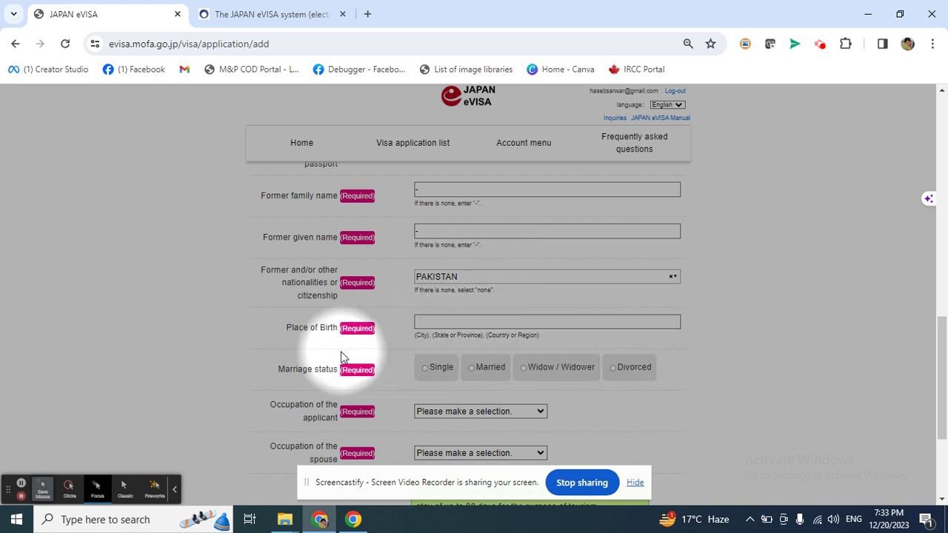
{"action": "left_click", "coordinate": [437, 320]}
{"action": "left_click", "coordinate": [517, 351]}
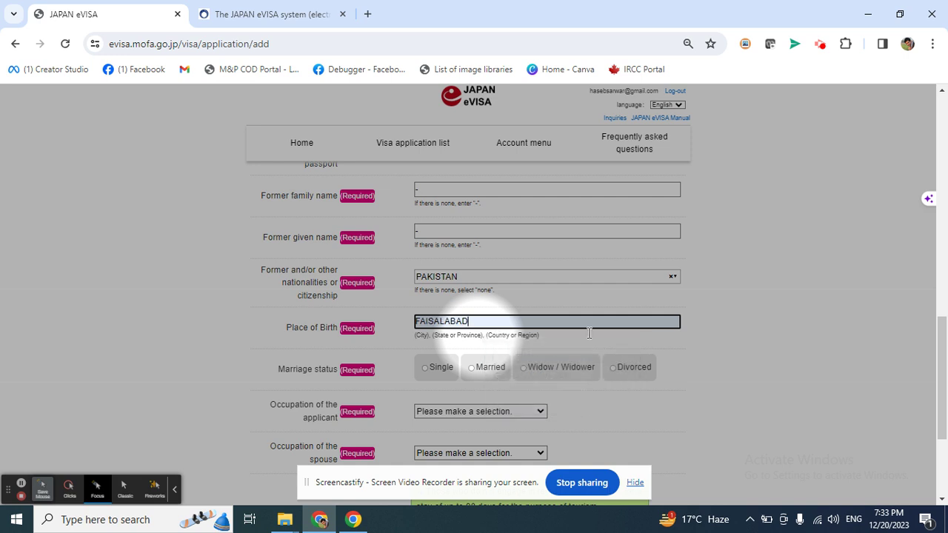
- Mark the marriage status as Single
{"action": "scroll", "coordinate": [911, 334], "scroll_direction": "down", "scroll_amount": 1}
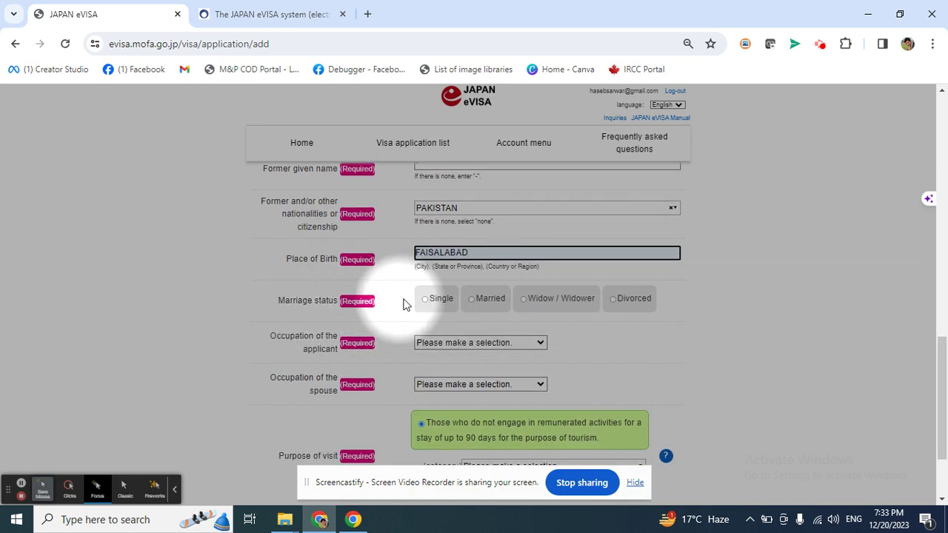
{"action": "left_click", "coordinate": [428, 299]}
{"action": "scroll", "coordinate": [935, 311], "scroll_direction": "down", "scroll_amount": 1}
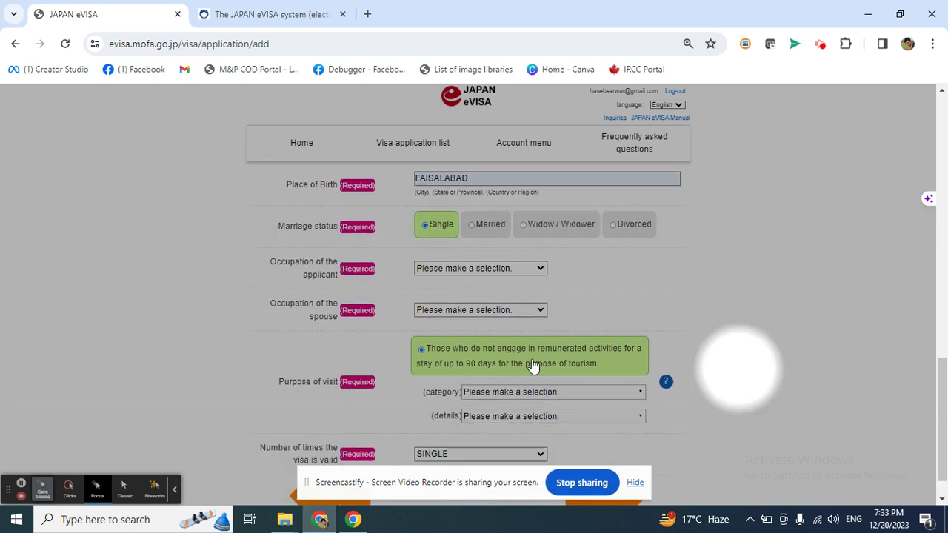
- Set the applicant's occupation to Office worker and the spouse's occupation to None
{"action": "left_click", "coordinate": [488, 269]}
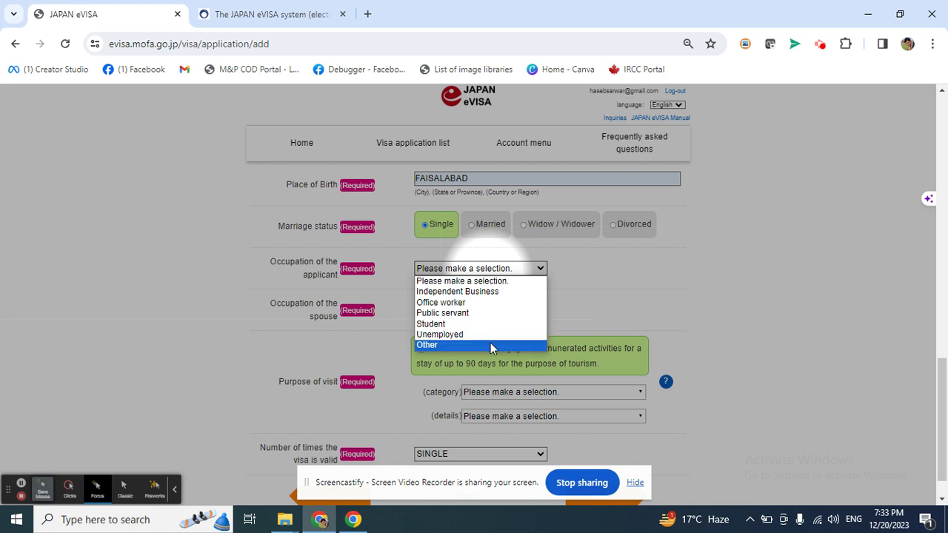
{"action": "left_click", "coordinate": [490, 344]}
{"action": "left_click", "coordinate": [468, 274]}
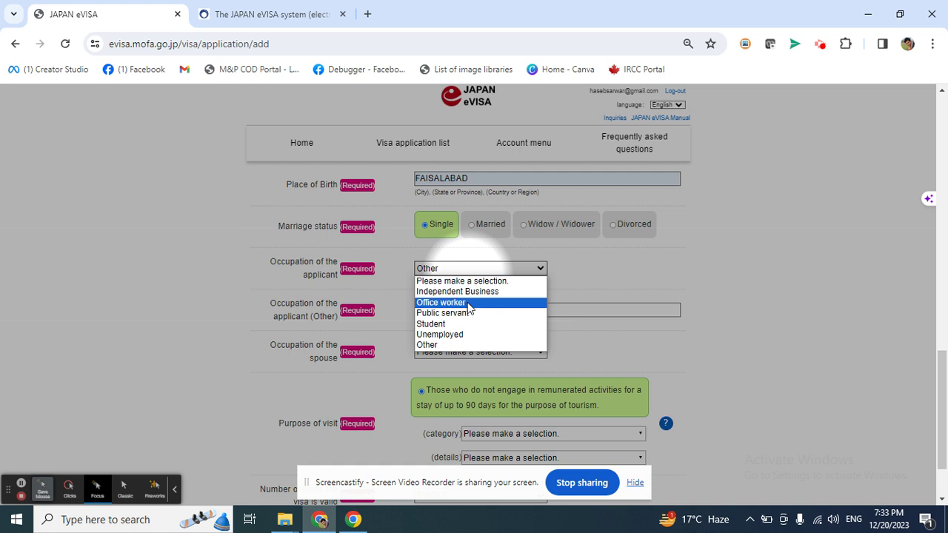
{"action": "left_click", "coordinate": [474, 302]}
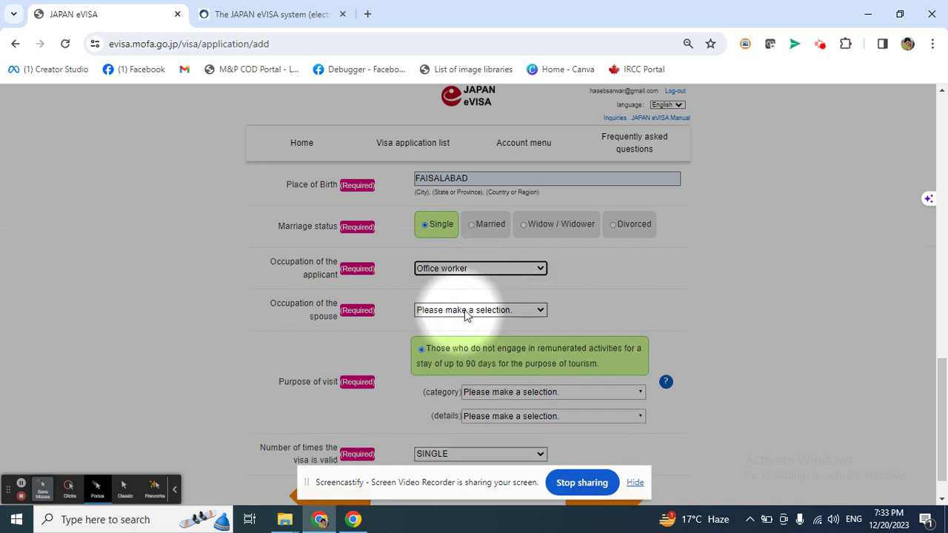
{"action": "left_click", "coordinate": [469, 311]}
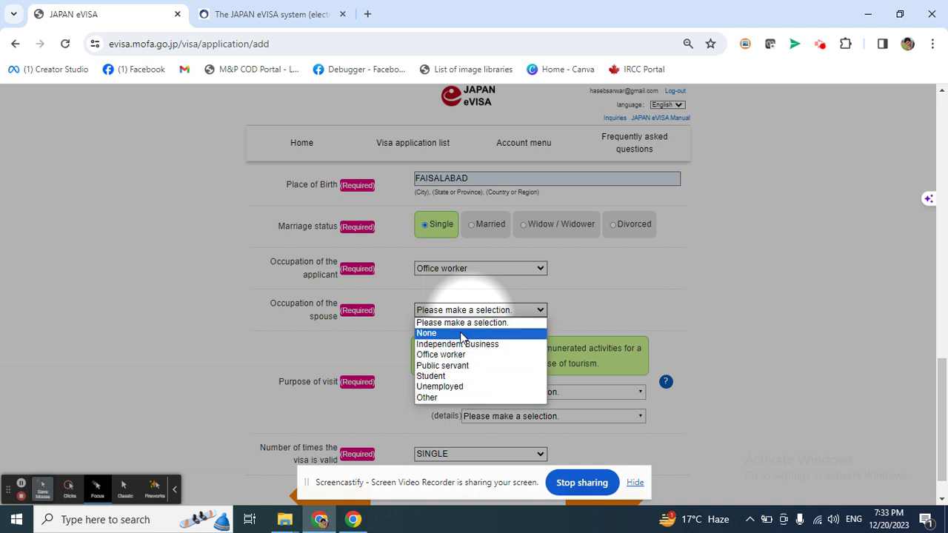
{"action": "left_click", "coordinate": [463, 333]}
- Set visit category and details to Tourism, keep SINGLE entry, and advance to travel information
{"action": "scroll", "coordinate": [935, 392], "scroll_direction": "down", "scroll_amount": 1}
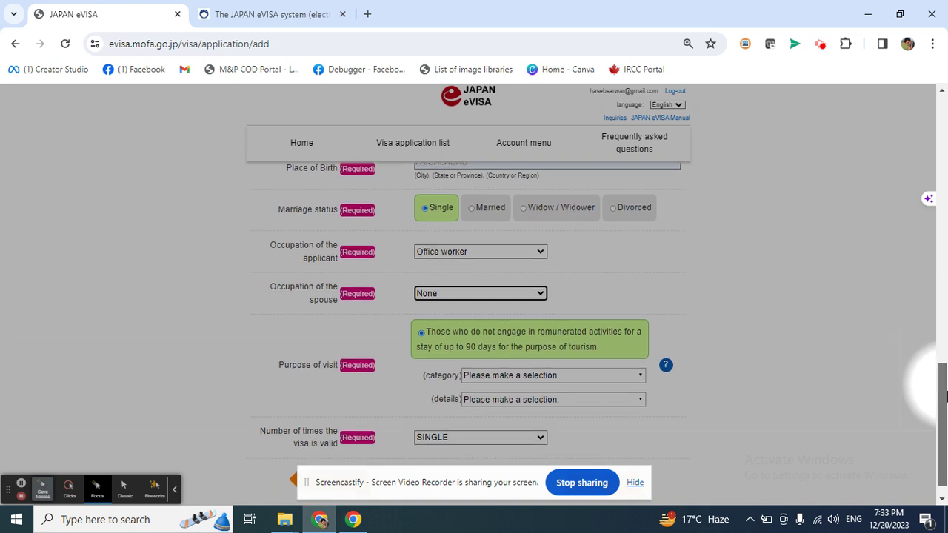
{"action": "scroll", "coordinate": [944, 398], "scroll_direction": "down", "scroll_amount": 1}
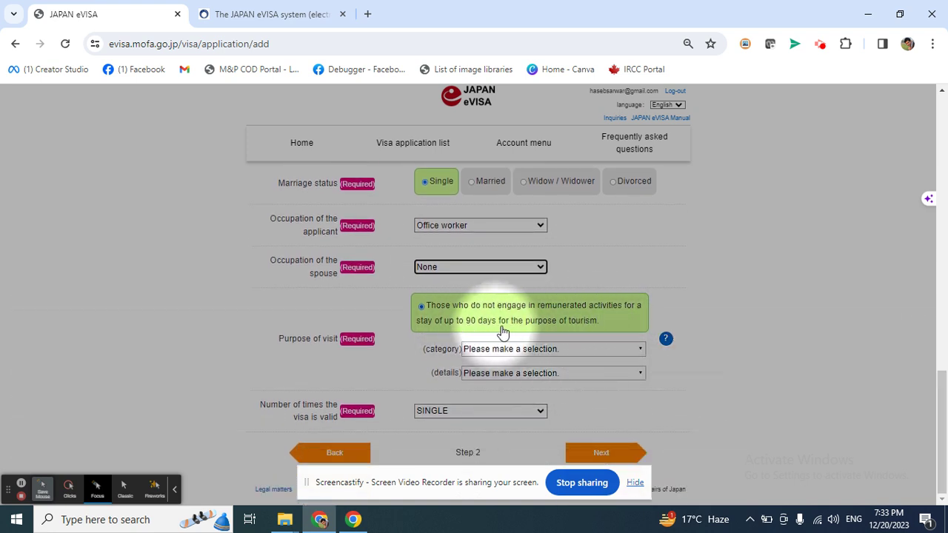
{"action": "left_click", "coordinate": [539, 351]}
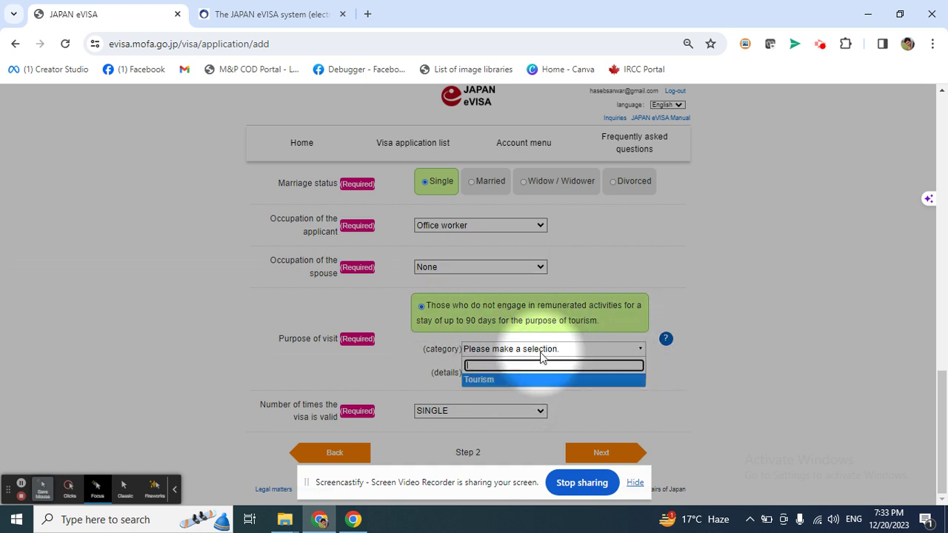
{"action": "left_click", "coordinate": [519, 378]}
{"action": "left_click", "coordinate": [516, 375]}
{"action": "left_click", "coordinate": [514, 404]}
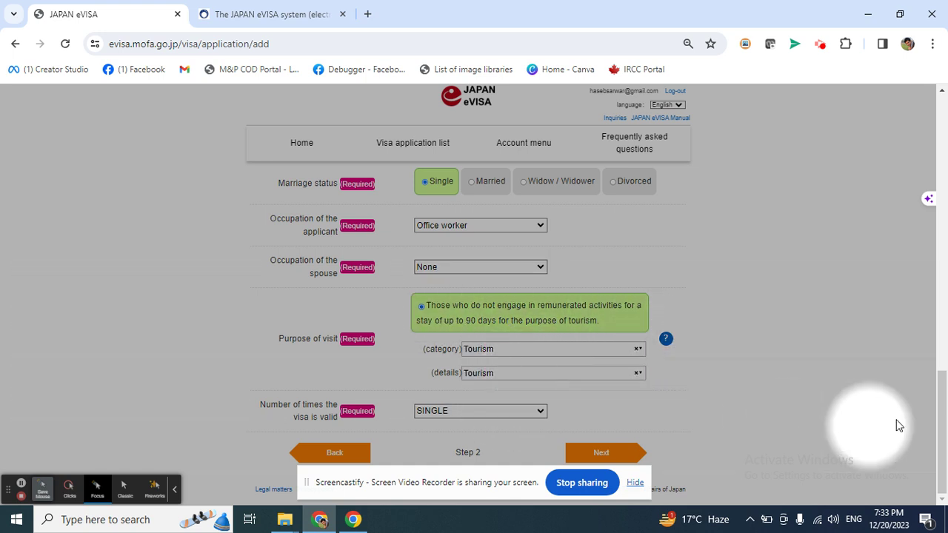
{"action": "left_click", "coordinate": [530, 411]}
{"action": "left_click", "coordinate": [683, 434]}
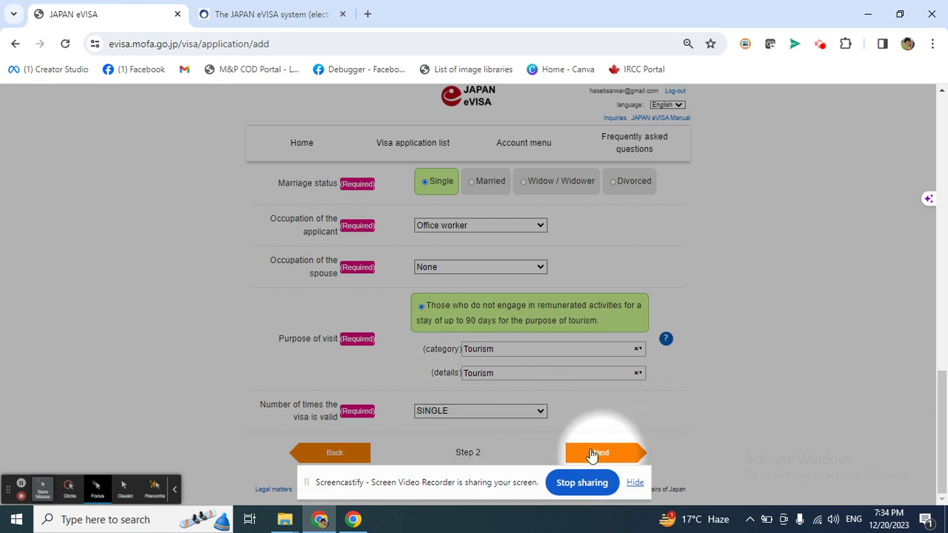
{"action": "left_click", "coordinate": [592, 453]}
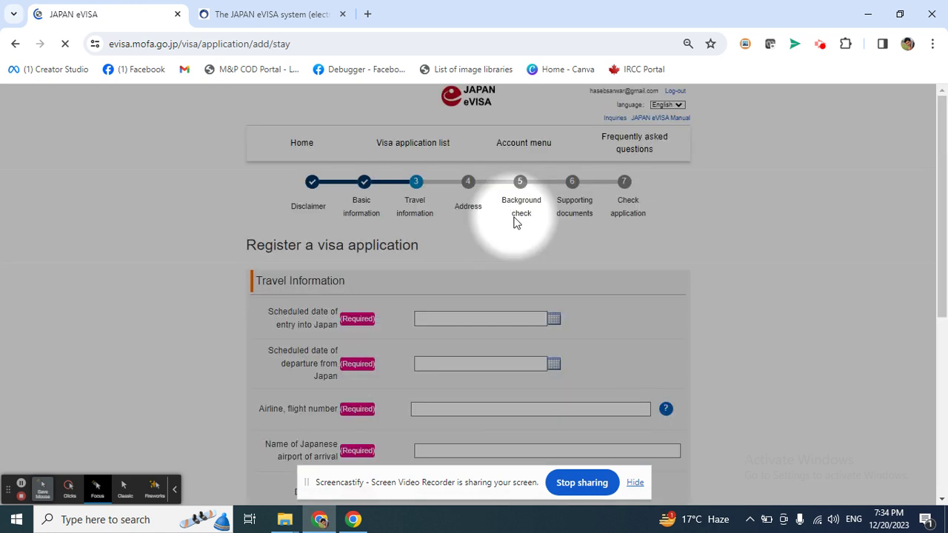
- Set the scheduled entry date to 2024/02/01 in the calendar
{"action": "left_click_drag", "start_coordinate": [944, 214], "coordinate": [946, 254]}
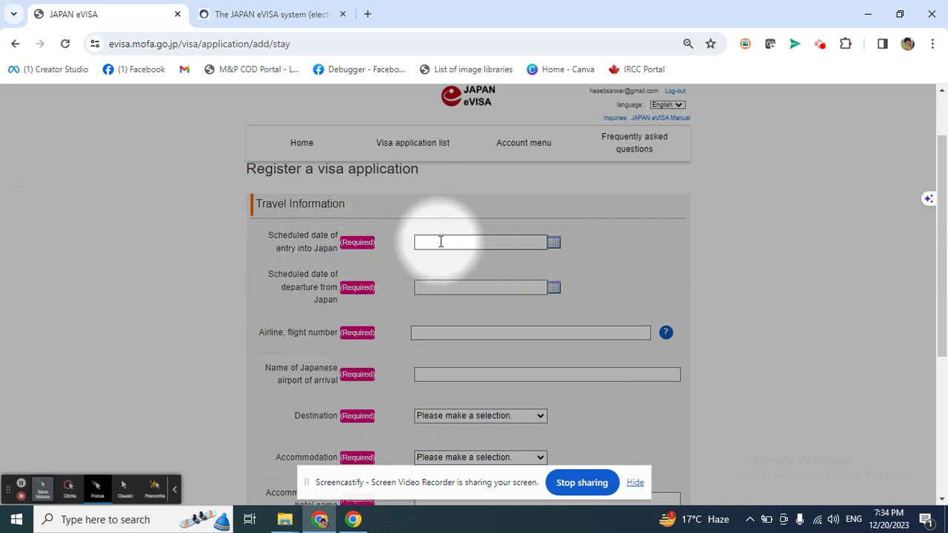
{"action": "left_click", "coordinate": [554, 244]}
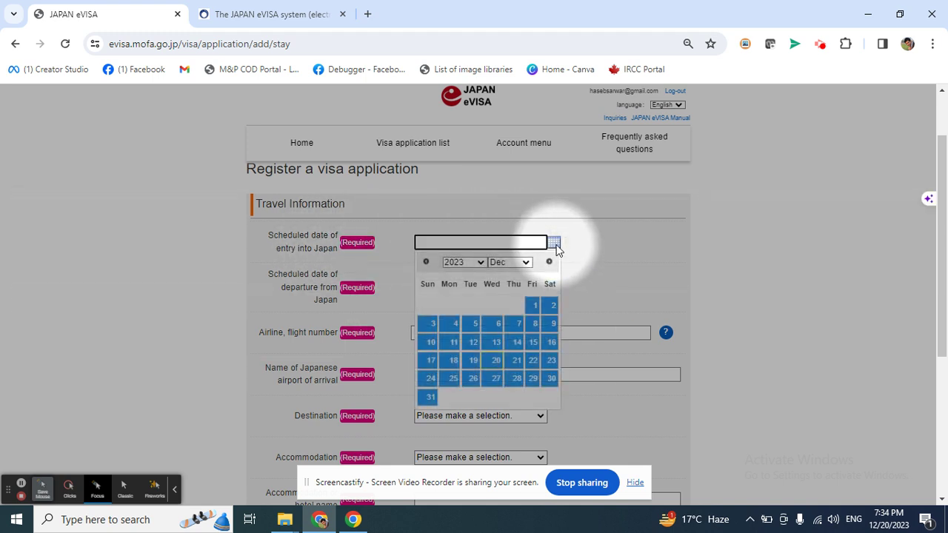
{"action": "left_click", "coordinate": [476, 263]}
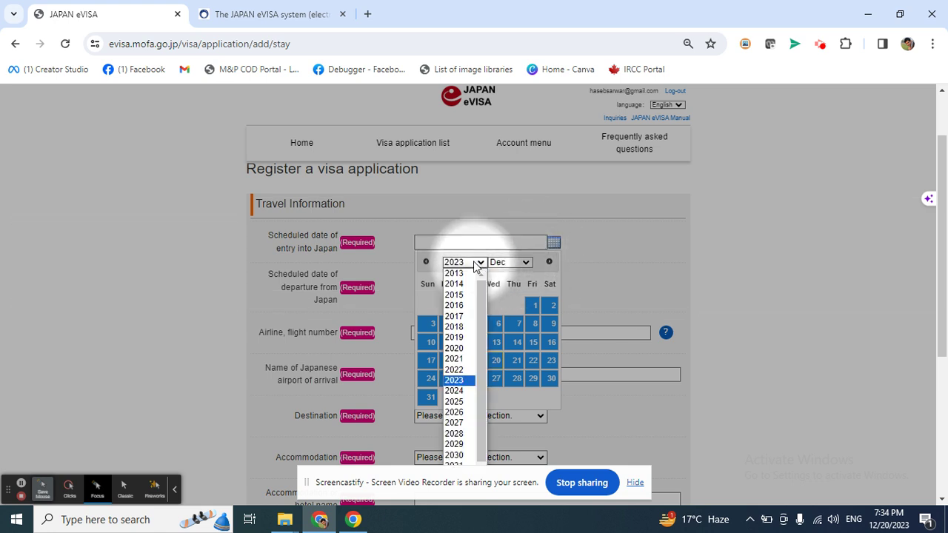
{"action": "left_click", "coordinate": [464, 395]}
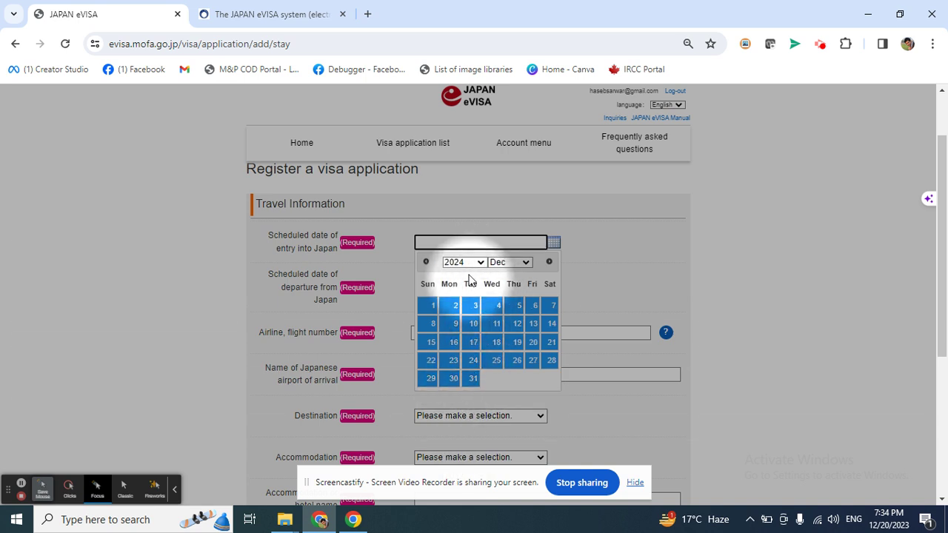
{"action": "left_click", "coordinate": [523, 265]}
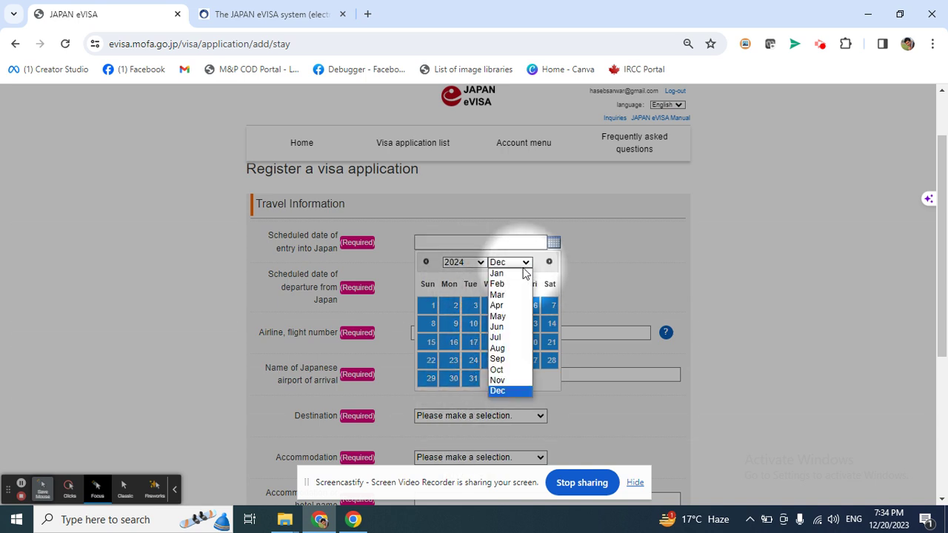
{"action": "left_click", "coordinate": [516, 285]}
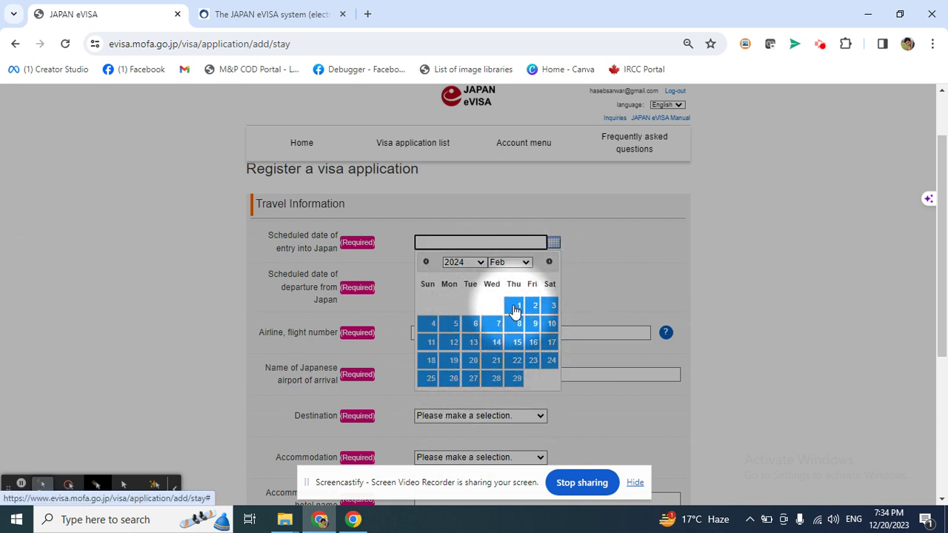
{"action": "left_click", "coordinate": [516, 306]}
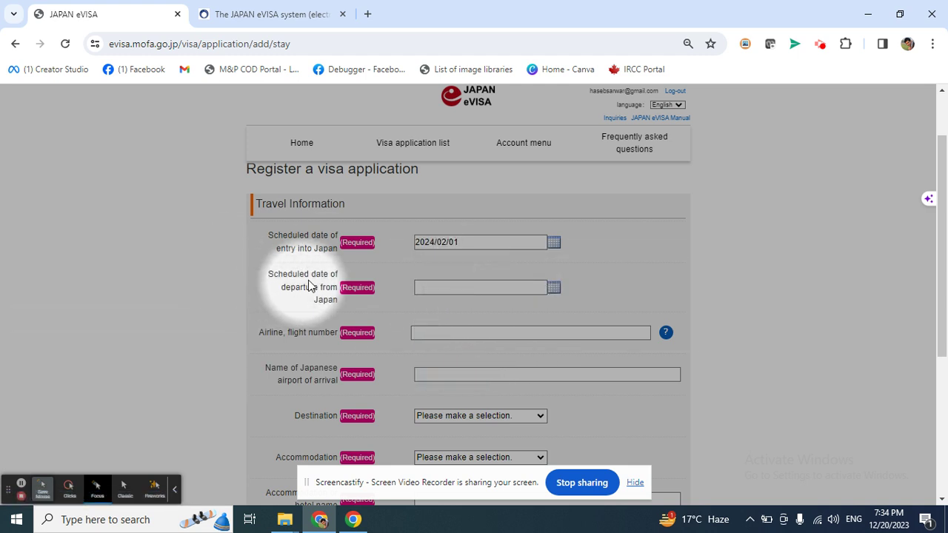
- Set the departure date to 2024/01/10 in the calendar
{"action": "left_click", "coordinate": [554, 287]}
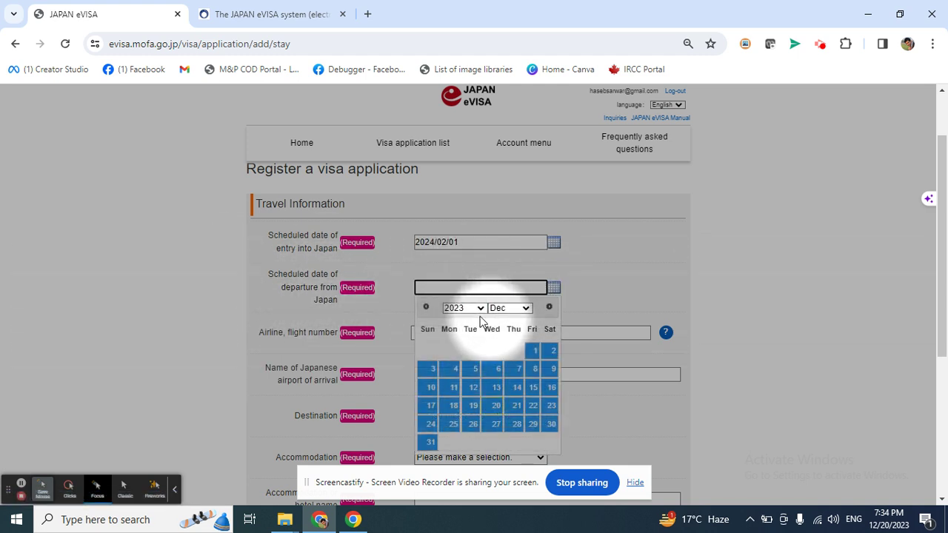
{"action": "left_click", "coordinate": [464, 308]}
{"action": "left_click", "coordinate": [456, 211]}
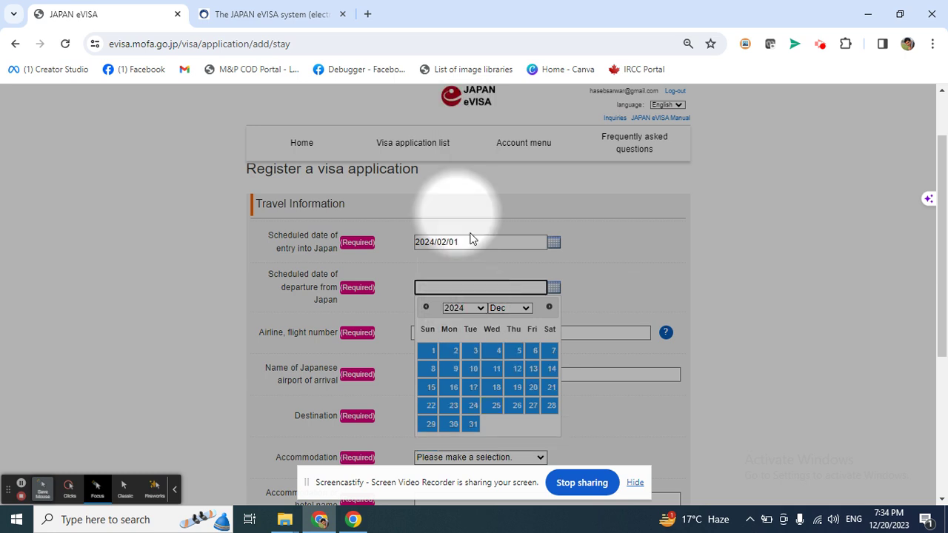
{"action": "left_click", "coordinate": [504, 308]}
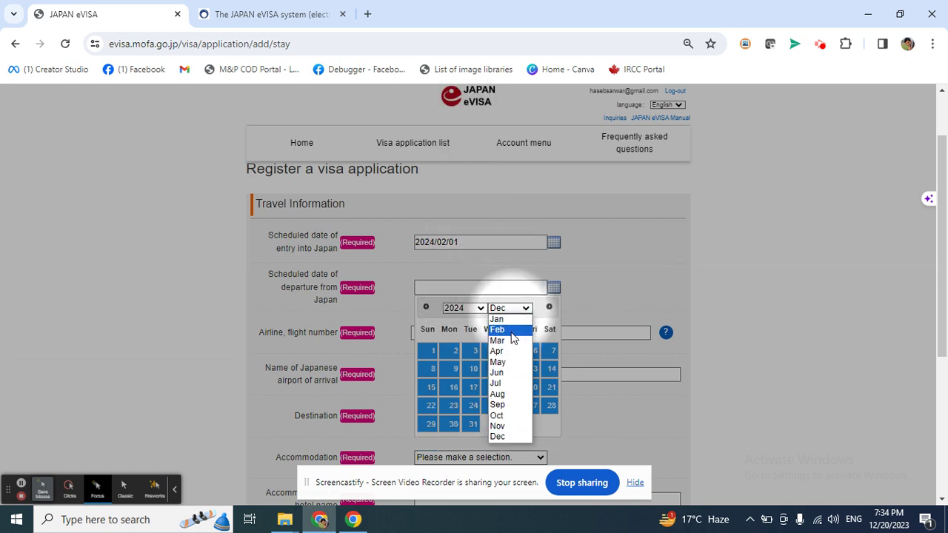
{"action": "left_click", "coordinate": [497, 320]}
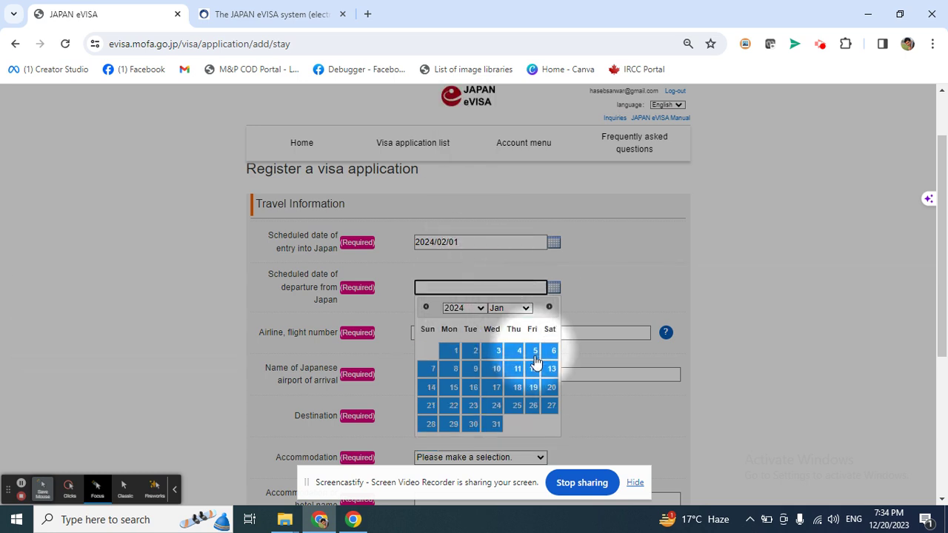
{"action": "left_click", "coordinate": [493, 369]}
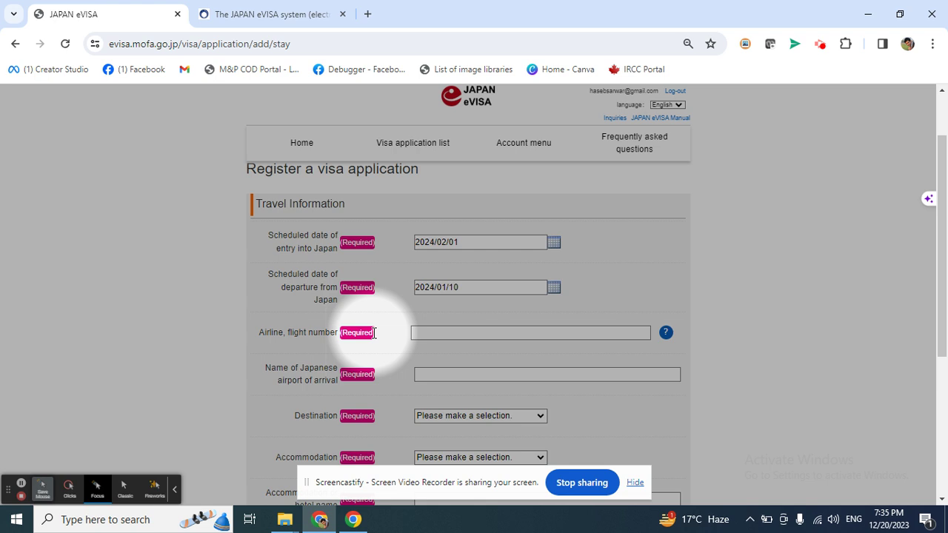
- Set the flight to PHILIPPINE AIRLINES (PR 659) and arrival airport to NARITA INTERNATIONAL (NRT)
{"action": "left_click", "coordinate": [477, 334]}
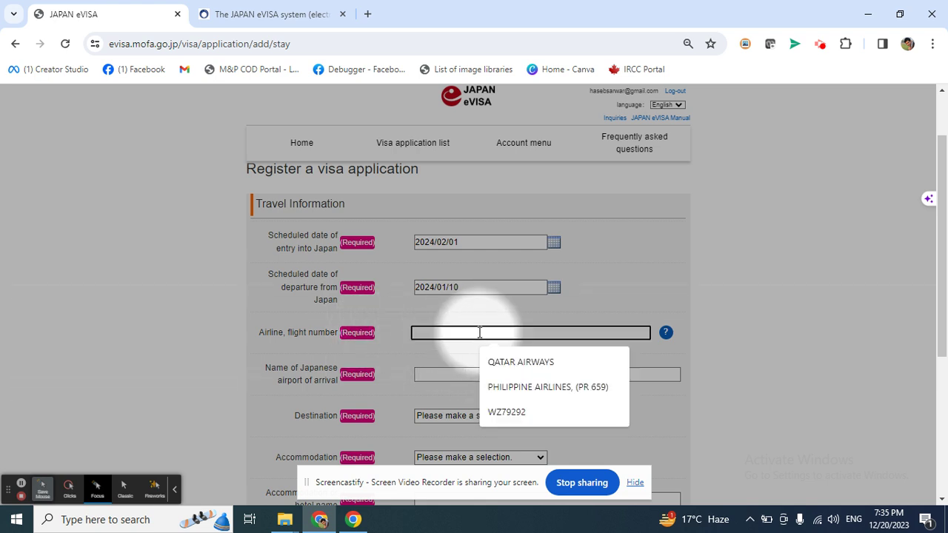
{"action": "left_click", "coordinate": [521, 387]}
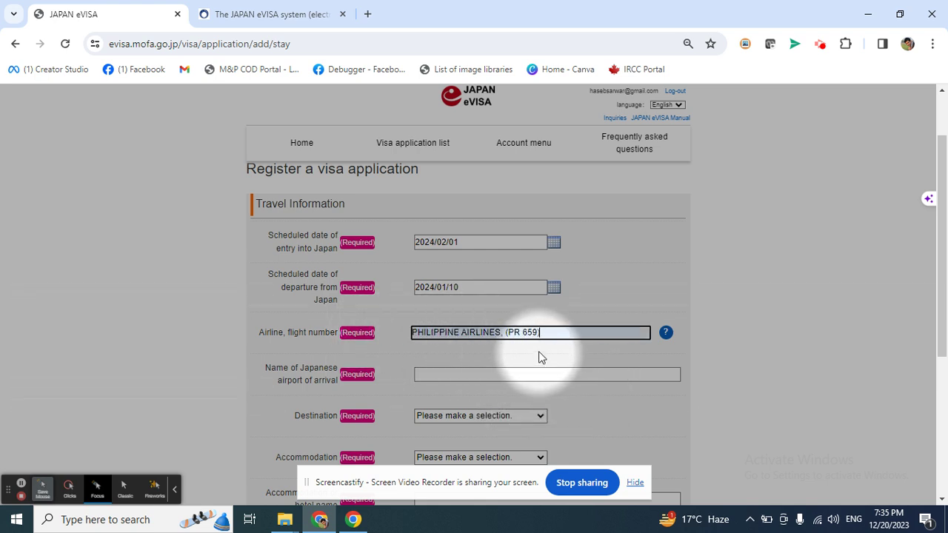
{"action": "left_click_drag", "start_coordinate": [946, 314], "coordinate": [946, 345]}
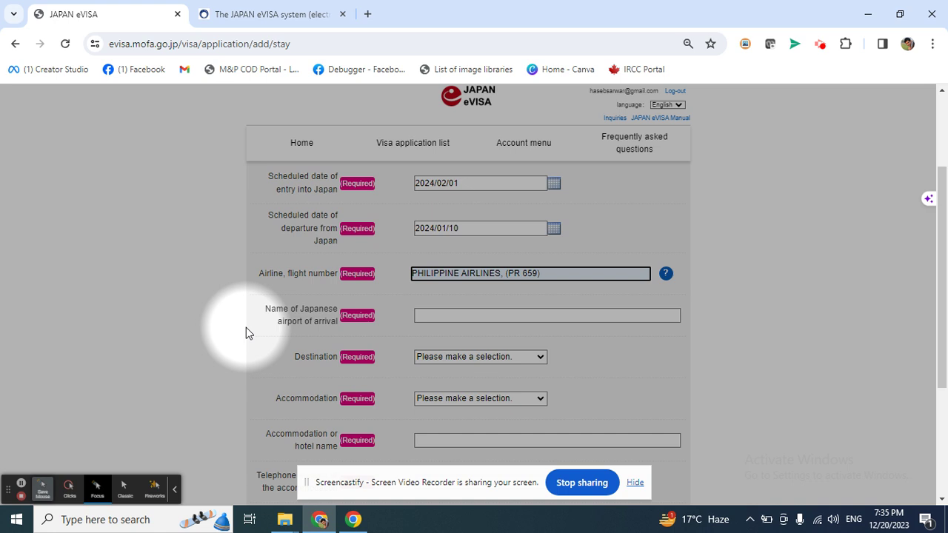
{"action": "left_click", "coordinate": [18, 486]}
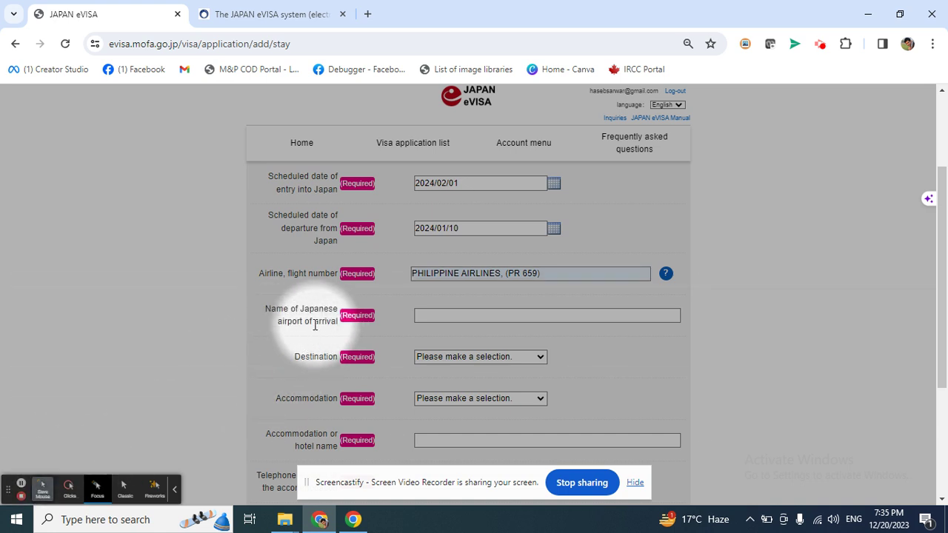
{"action": "left_click", "coordinate": [442, 317]}
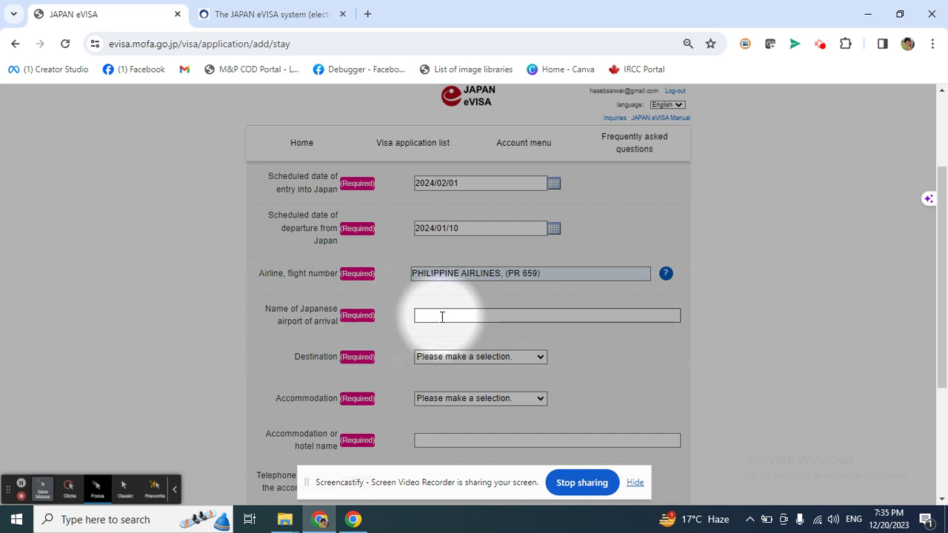
{"action": "left_click", "coordinate": [442, 317]}
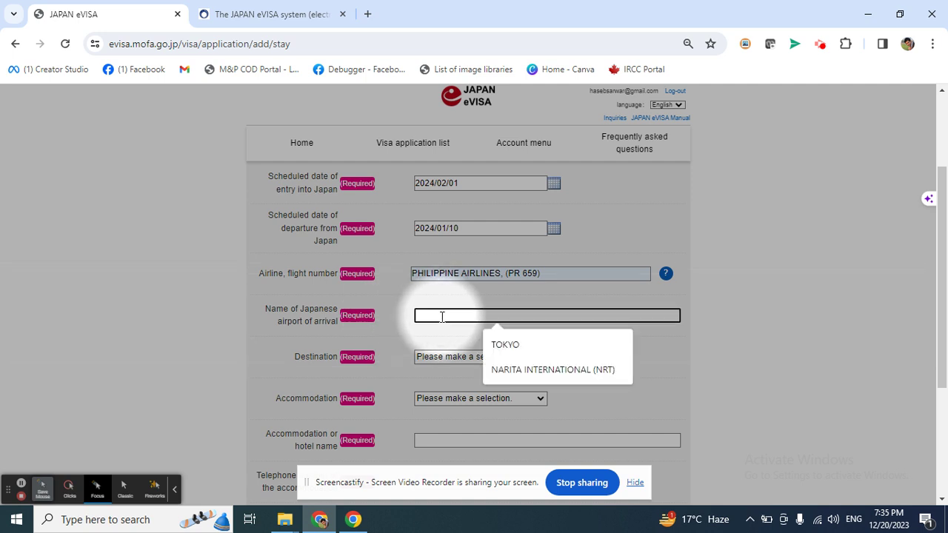
{"action": "left_click", "coordinate": [531, 371]}
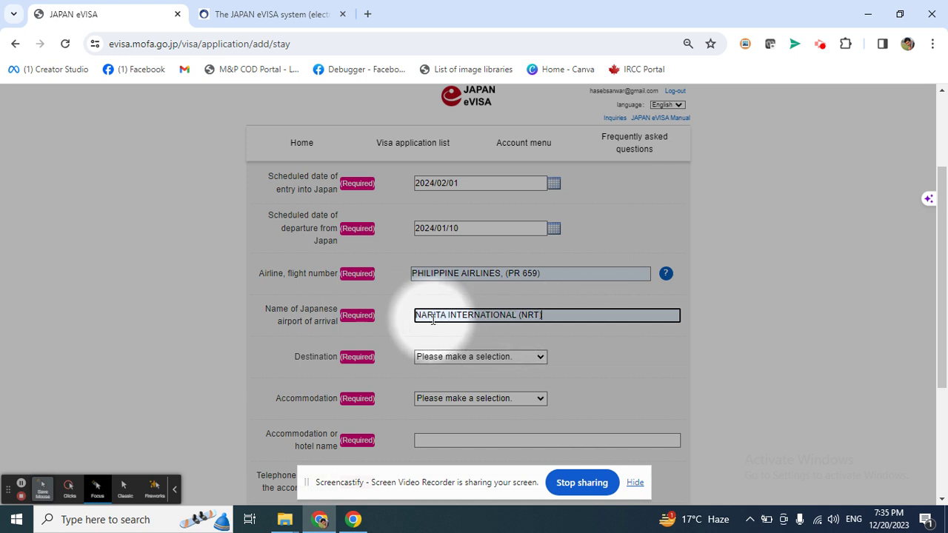
- Choose Other for both the destination and the accommodation type
{"action": "scroll", "coordinate": [918, 333], "scroll_direction": "down", "scroll_amount": 1}
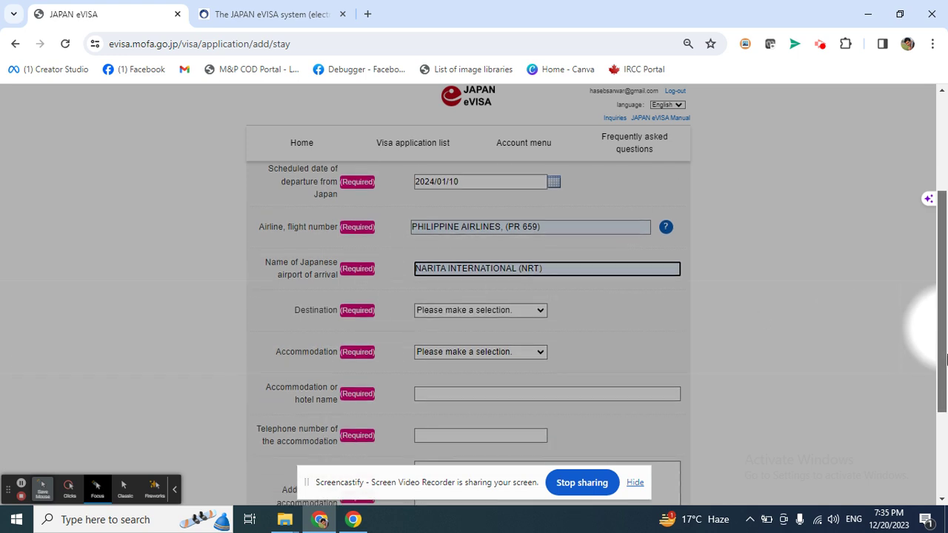
{"action": "left_click", "coordinate": [520, 308]}
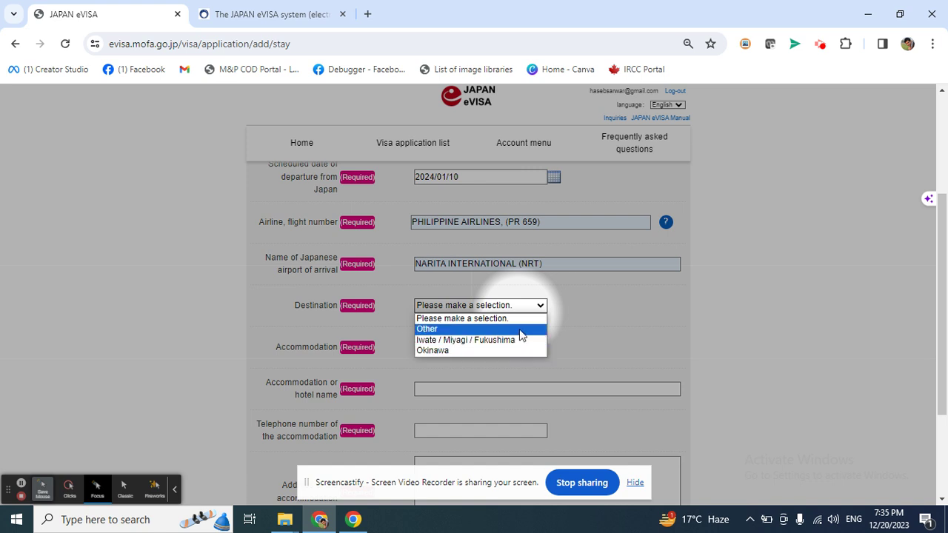
{"action": "left_click", "coordinate": [520, 331]}
{"action": "left_click", "coordinate": [511, 348]}
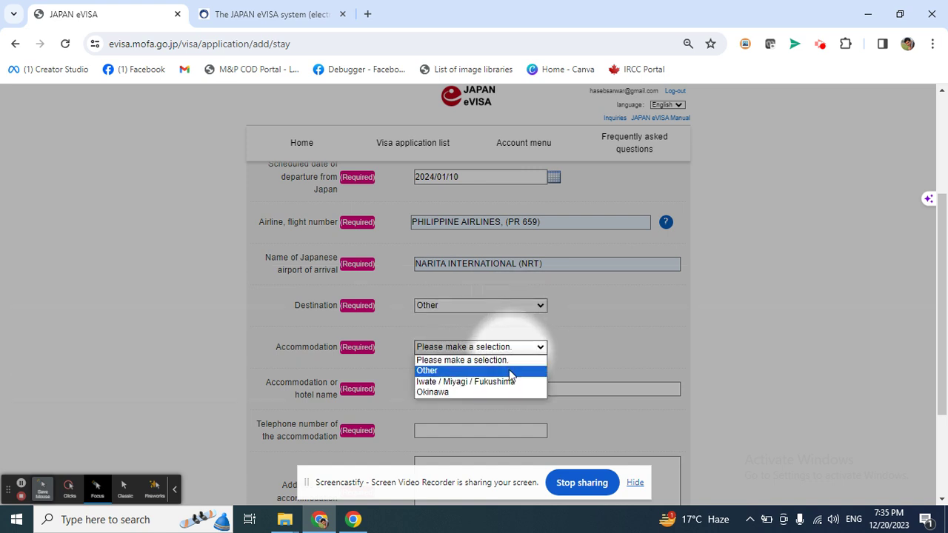
{"action": "left_click", "coordinate": [505, 370]}
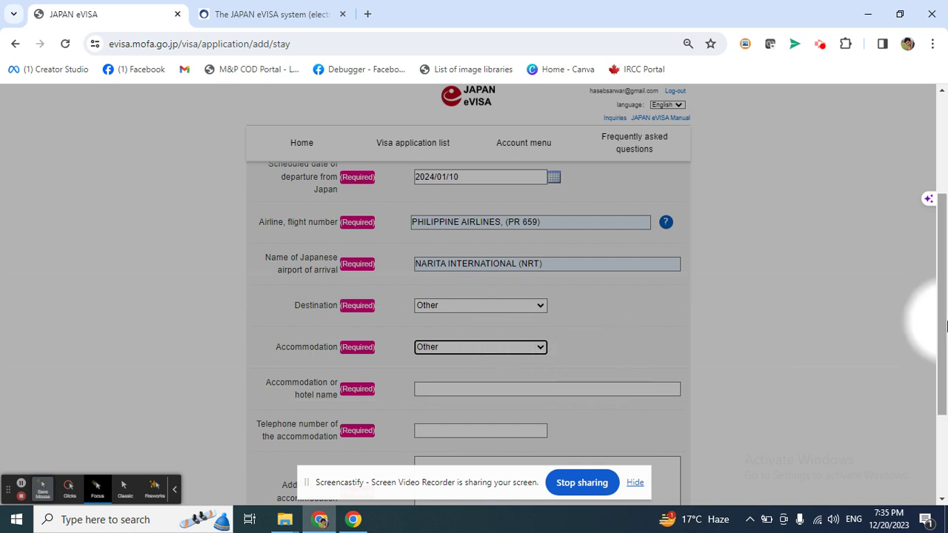
{"action": "left_click_drag", "start_coordinate": [946, 318], "coordinate": [943, 344]}
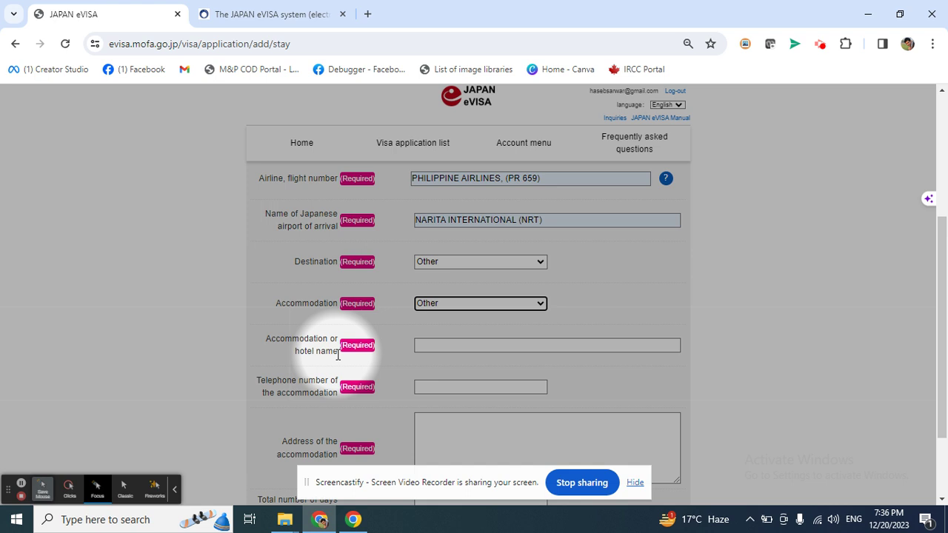
- Fill in hotel name TOKYO GUEST HOUSE ITABASHI-JUKU and its suggested telephone number
{"action": "left_click", "coordinate": [428, 348]}
{"action": "left_click", "coordinate": [524, 374]}
{"action": "left_click_drag", "start_coordinate": [942, 330], "coordinate": [918, 375]}
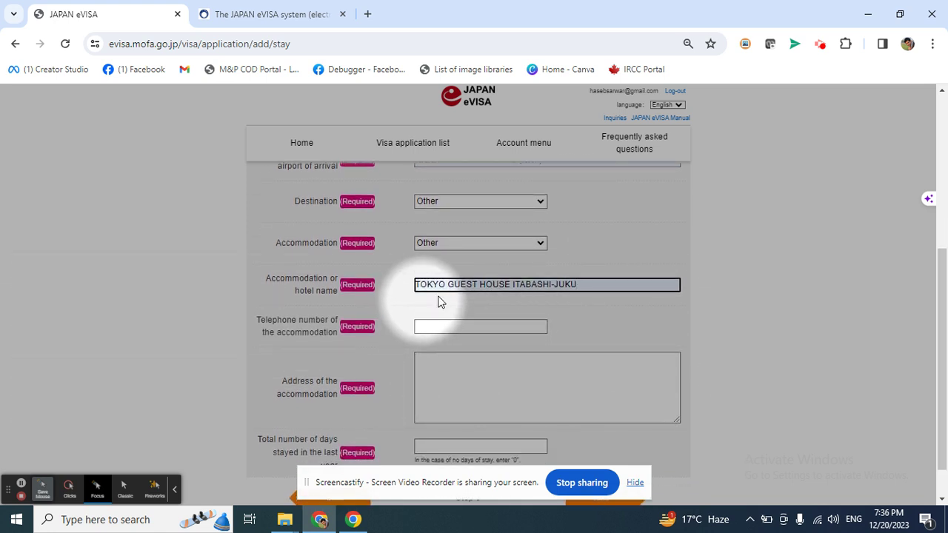
{"action": "left_click", "coordinate": [465, 328]}
{"action": "left_click", "coordinate": [513, 358]}
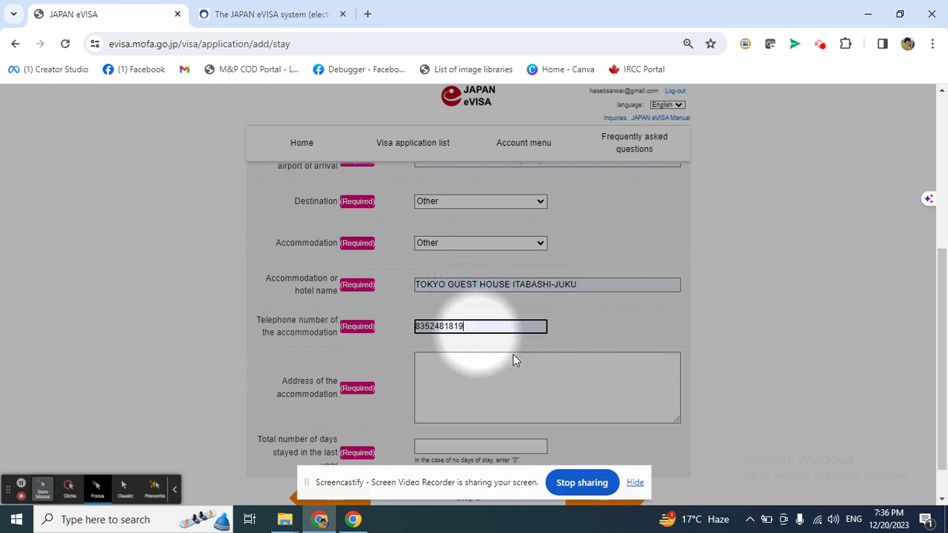
{"action": "scroll", "coordinate": [667, 362], "scroll_direction": "down", "scroll_amount": 1}
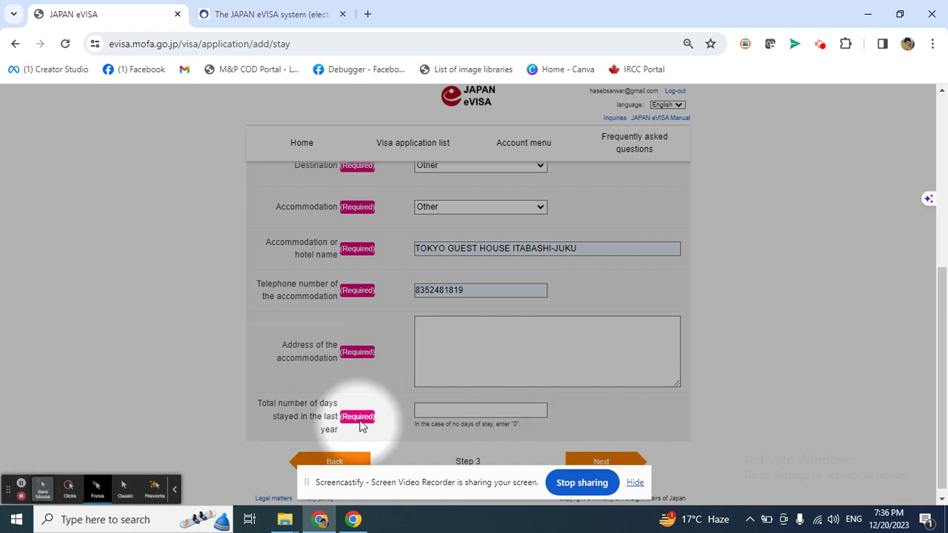
- Enter the accommodation address KDYD TOKYO and set days stayed last year to 0
{"action": "left_click", "coordinate": [442, 337]}
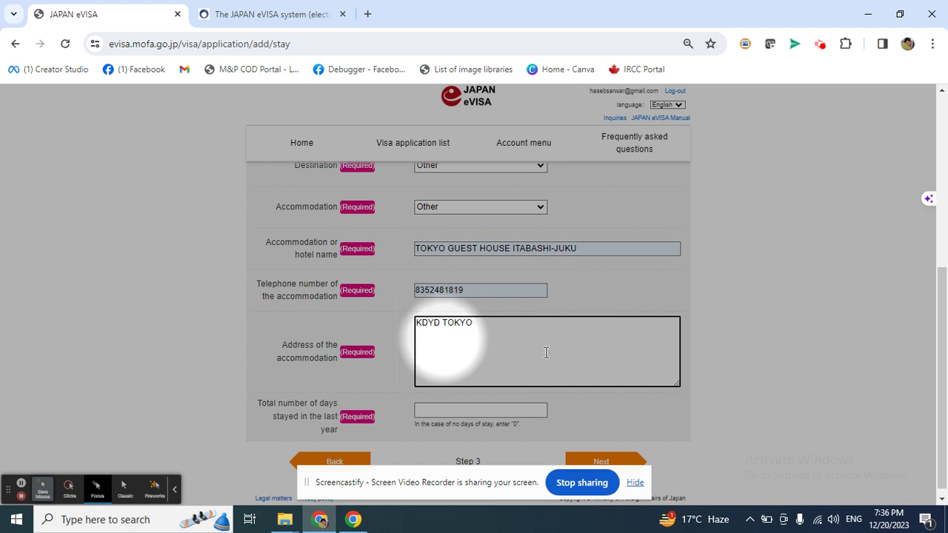
{"action": "left_click_drag", "start_coordinate": [942, 332], "coordinate": [942, 340]}
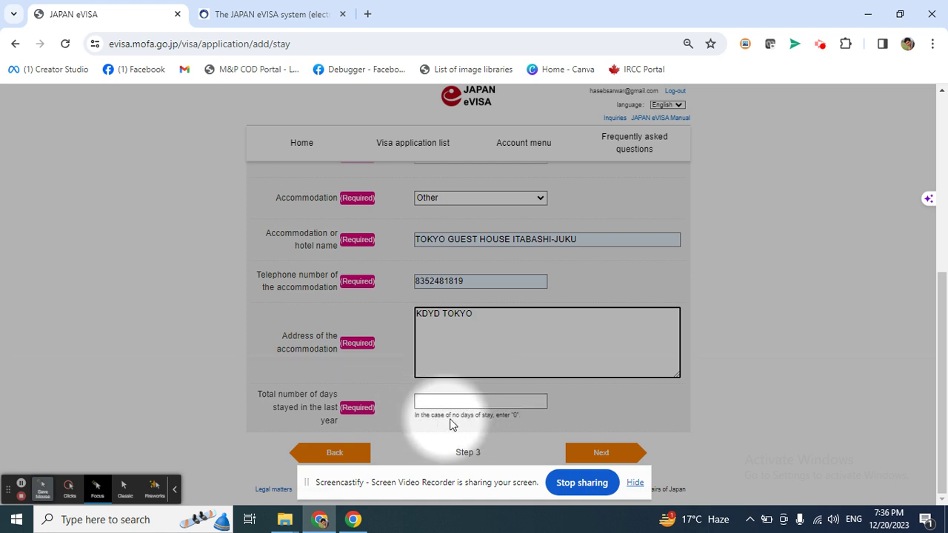
{"action": "left_click", "coordinate": [499, 401]}
{"action": "left_click", "coordinate": [490, 431]}
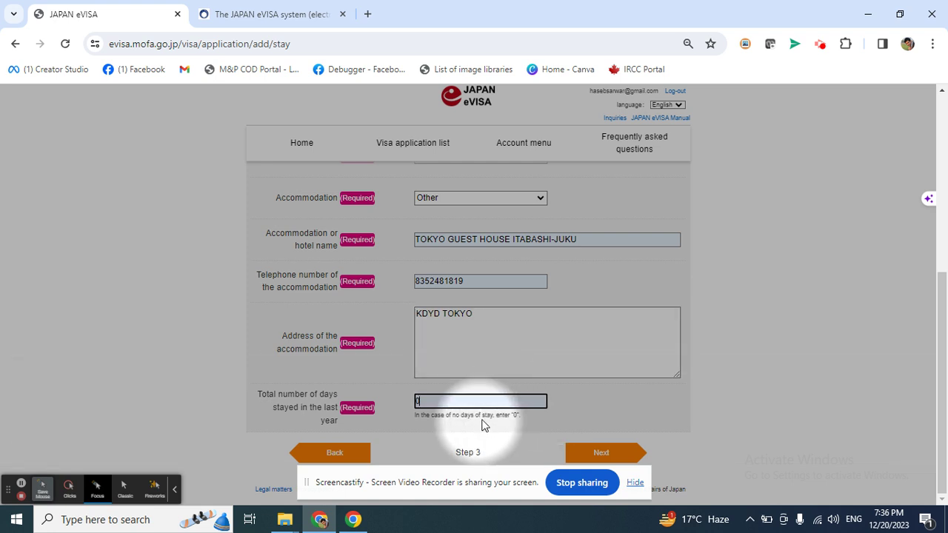
- Change the departure date from January to February 10, making it 2024/02/10
{"action": "scroll", "coordinate": [922, 370], "scroll_direction": "up", "scroll_amount": 3}
{"action": "scroll", "coordinate": [931, 370], "scroll_direction": "down", "scroll_amount": 3}
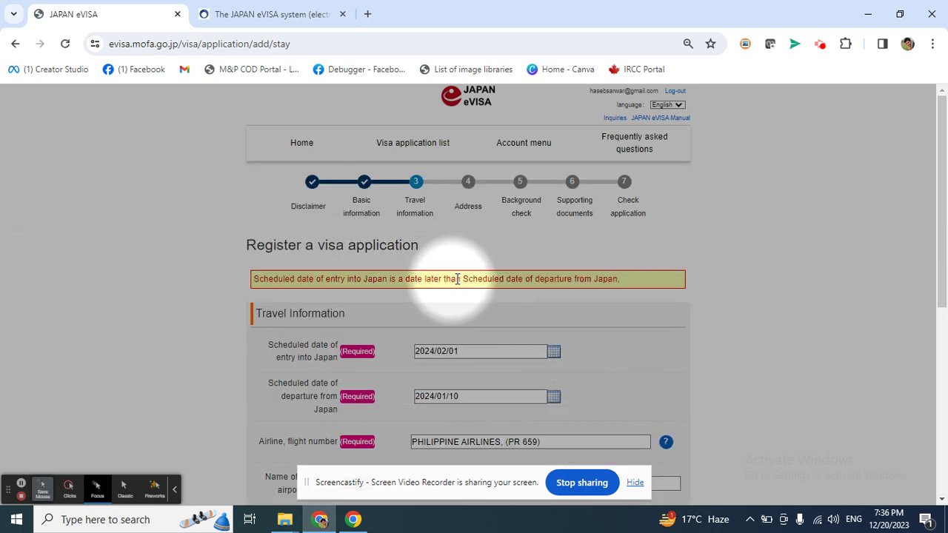
{"action": "scroll", "coordinate": [946, 284], "scroll_direction": "down", "scroll_amount": 1}
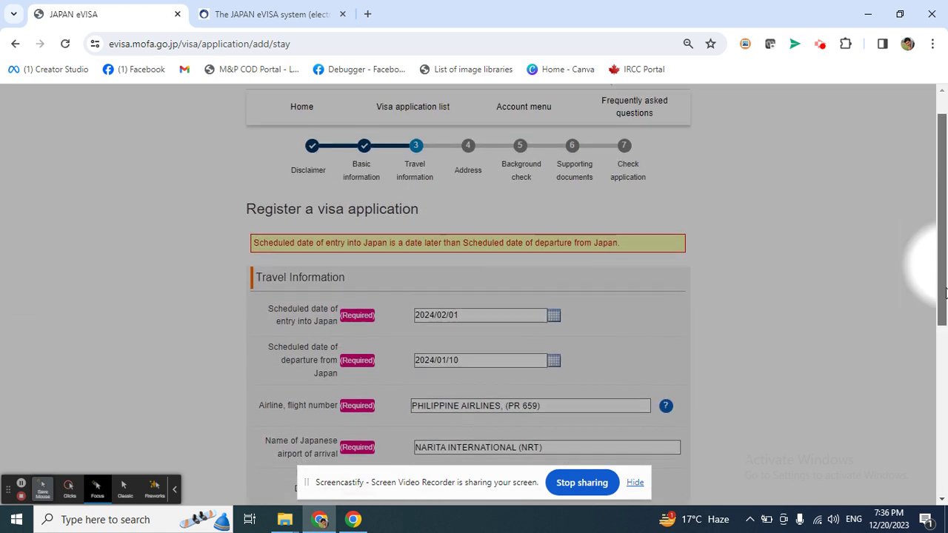
{"action": "left_click", "coordinate": [554, 349]}
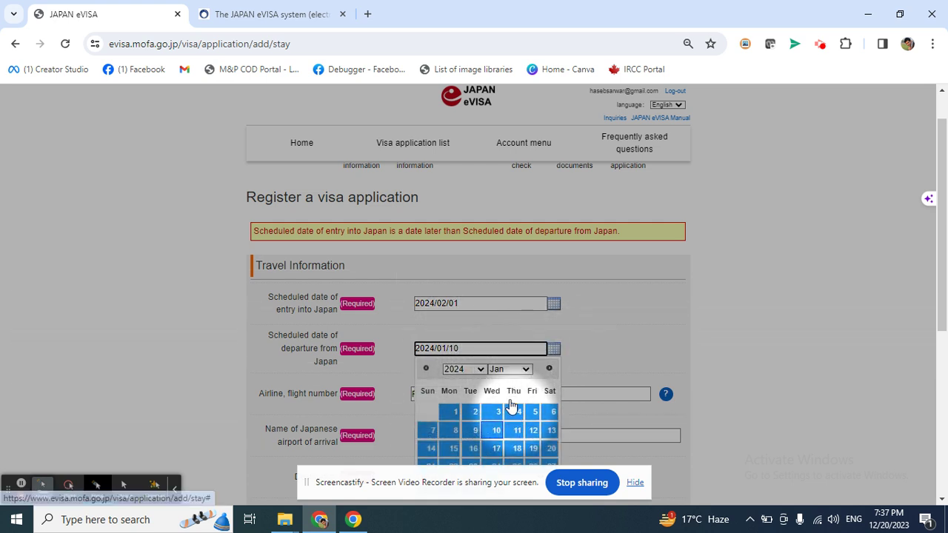
{"action": "left_click", "coordinate": [524, 370]}
{"action": "left_click", "coordinate": [505, 392]}
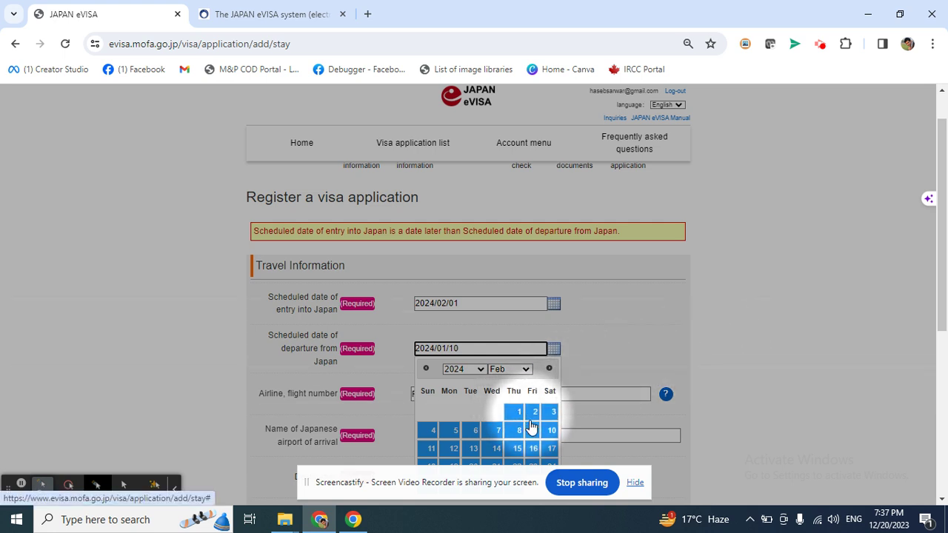
{"action": "left_click", "coordinate": [549, 436]}
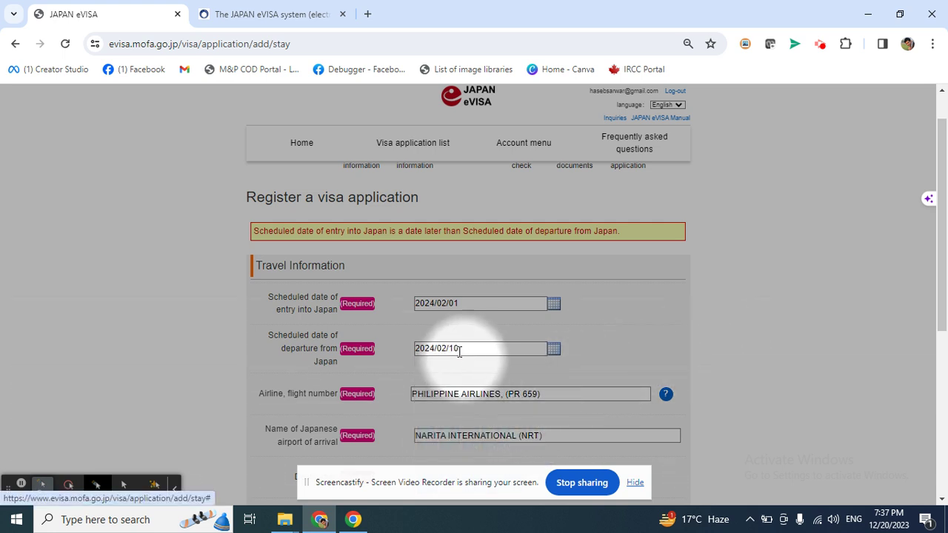
{"action": "scroll", "coordinate": [922, 274], "scroll_direction": "down", "scroll_amount": 5}
- Continue to the Address step of the application
{"action": "left_click", "coordinate": [605, 454]}
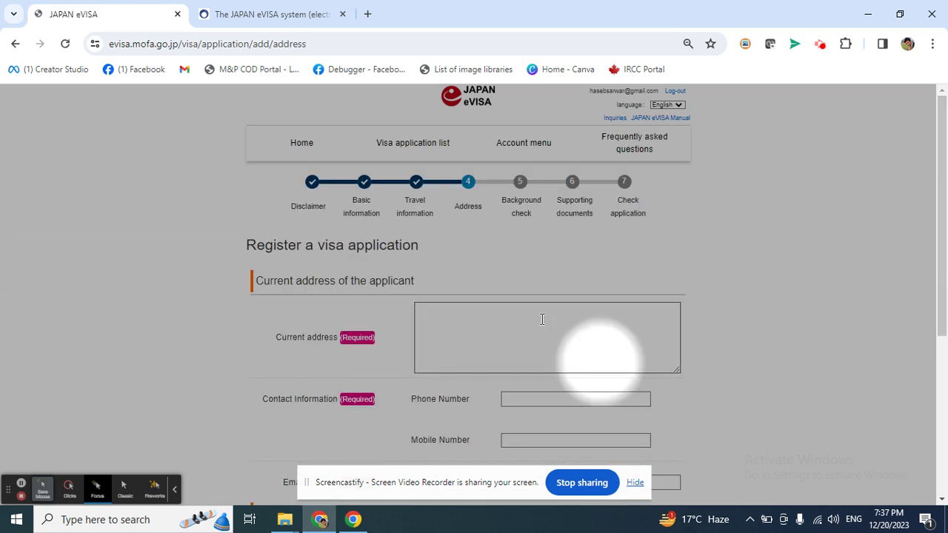
{"action": "left_click_drag", "start_coordinate": [945, 209], "coordinate": [945, 365]}
{"action": "scroll", "coordinate": [925, 208], "scroll_direction": "up", "scroll_amount": 3}
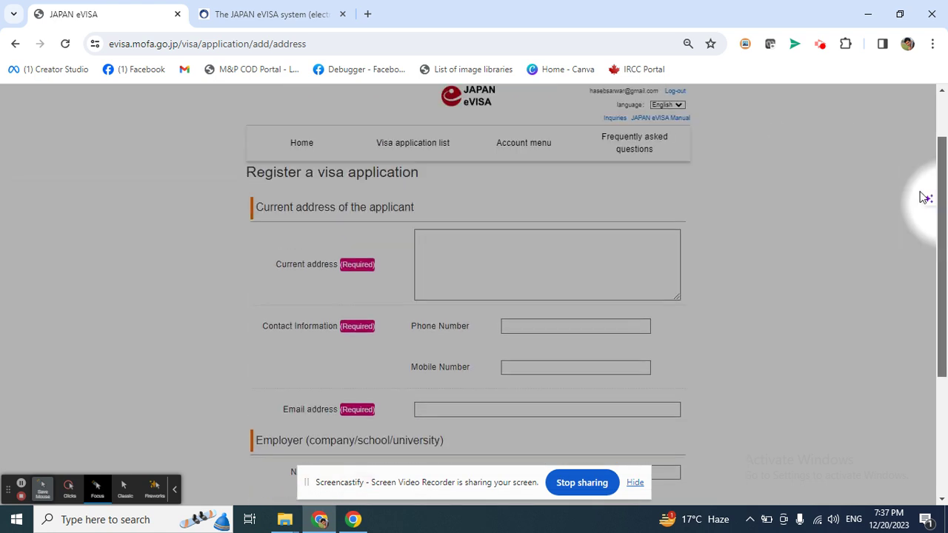
{"action": "scroll", "coordinate": [299, 271], "scroll_direction": "down", "scroll_amount": 1}
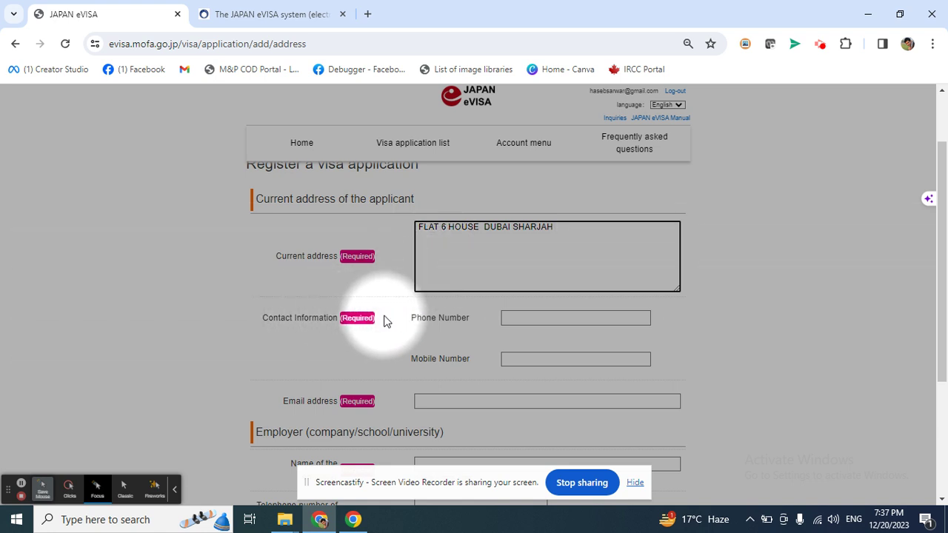
{"action": "left_click_drag", "start_coordinate": [942, 260], "coordinate": [942, 289]}
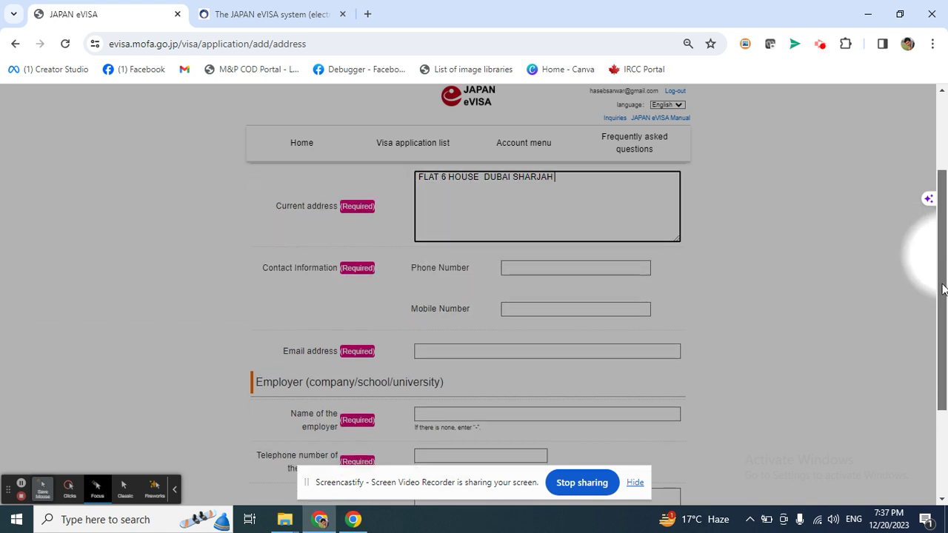
- Enter the applicant's phone number using the browser's suggested value
{"action": "left_click", "coordinate": [519, 268]}
{"action": "type", "text": "0000000"}
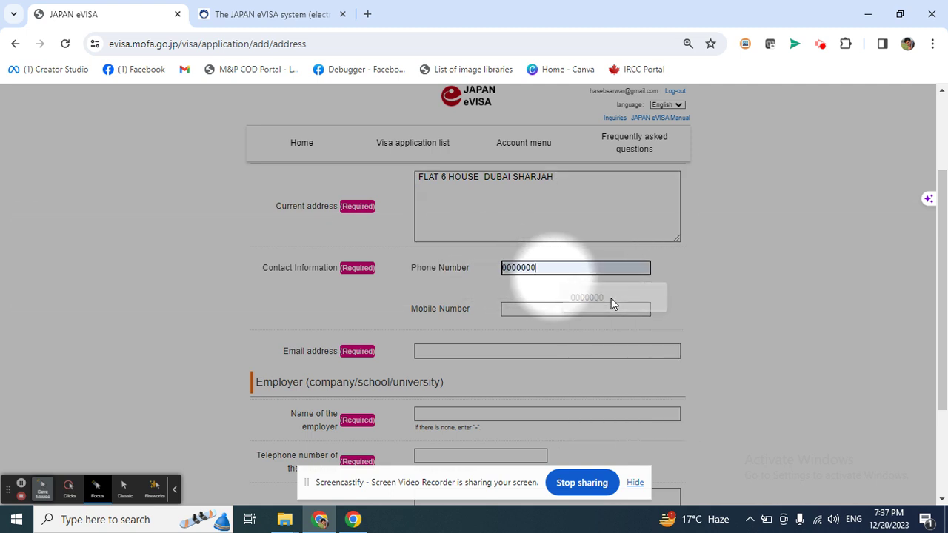
{"action": "left_click", "coordinate": [611, 298]}
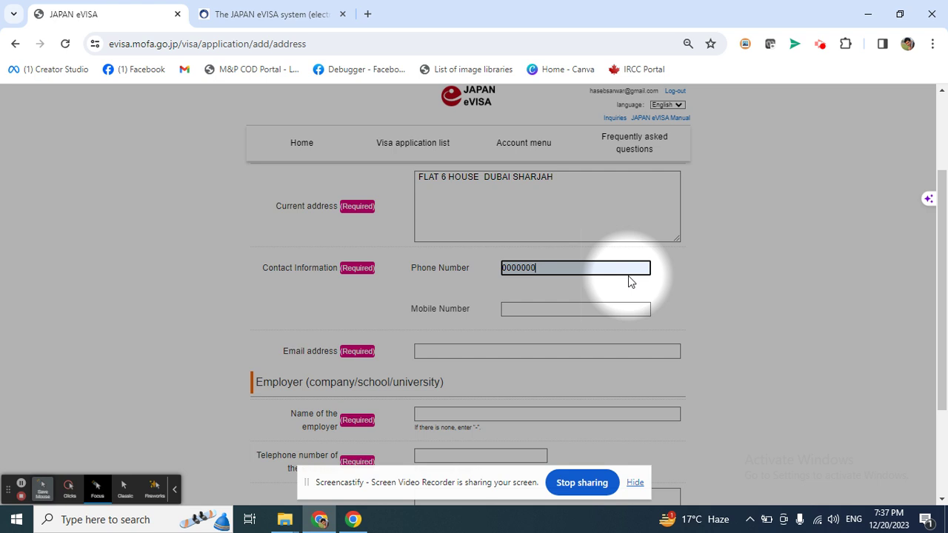
{"action": "scroll", "coordinate": [944, 324], "scroll_direction": "down", "scroll_amount": 1}
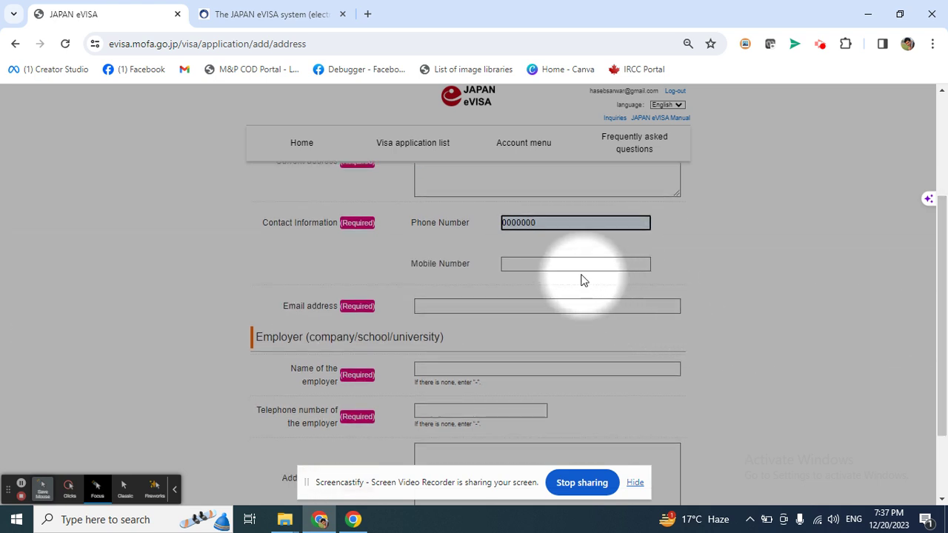
- Enter the applicant's mobile number and e-mail address
{"action": "left_click", "coordinate": [537, 265]}
{"action": "type", "text": "77938393"}
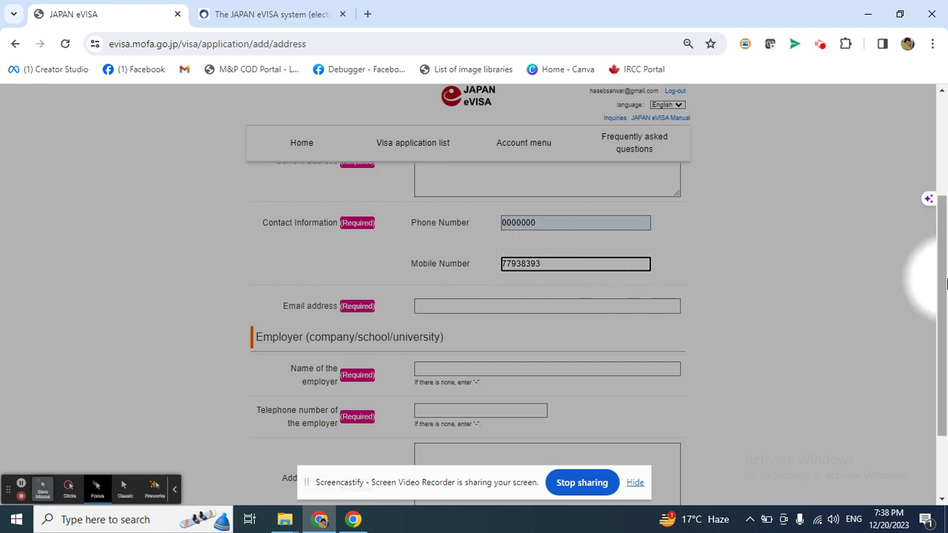
{"action": "left_click_drag", "start_coordinate": [942, 283], "coordinate": [943, 307]}
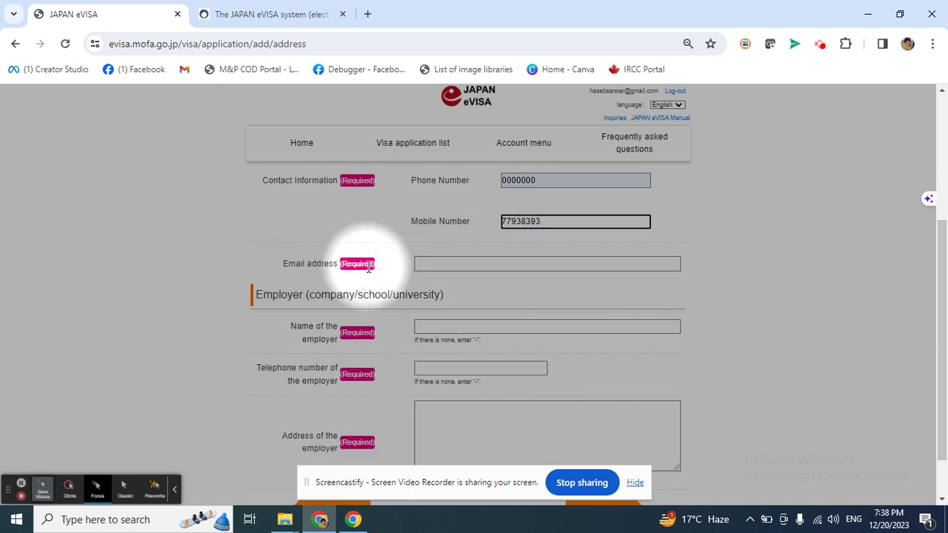
{"action": "left_click", "coordinate": [451, 263]}
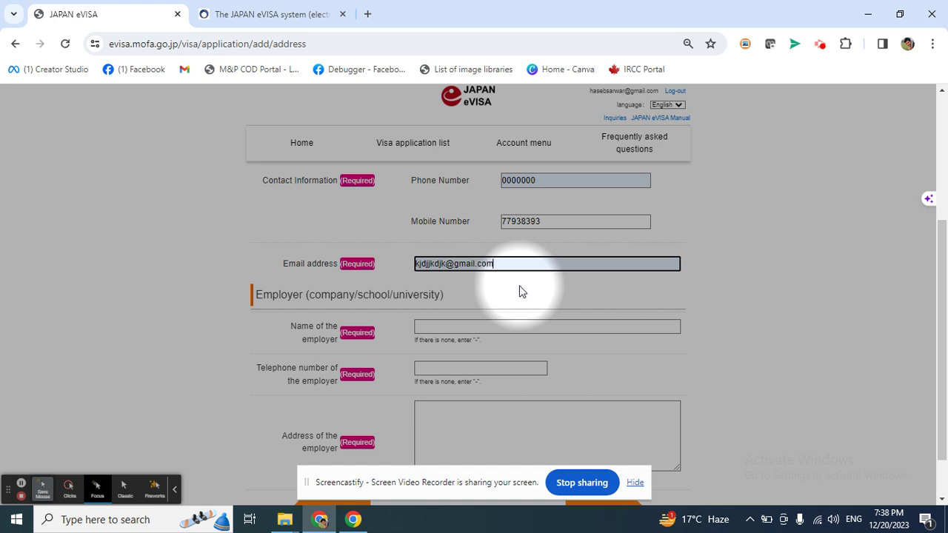
{"action": "scroll", "coordinate": [942, 311], "scroll_direction": "down", "scroll_amount": 1}
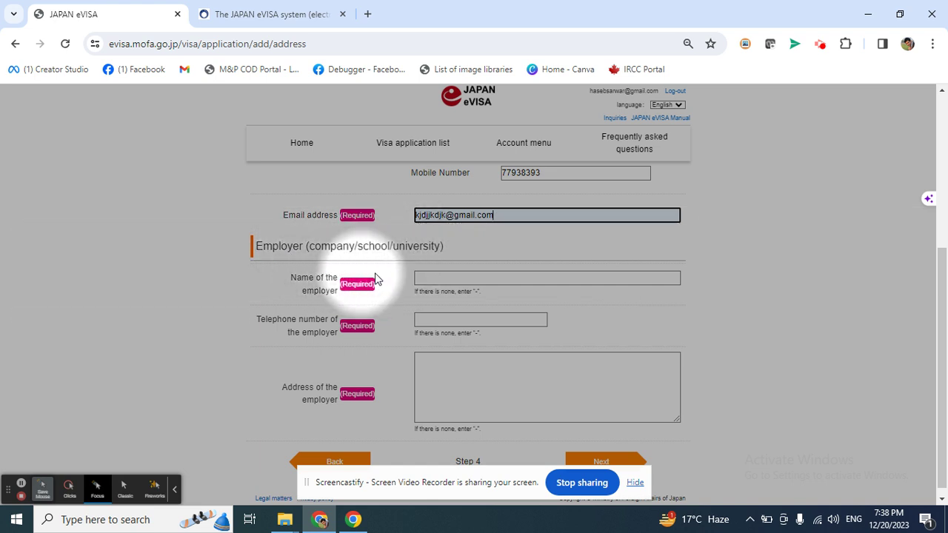
- Enter the employer's name, the saved employer telephone from autofill, and begin the employer address
{"action": "left_click", "coordinate": [427, 278]}
{"action": "type", "text": "F.FKF LLC"}
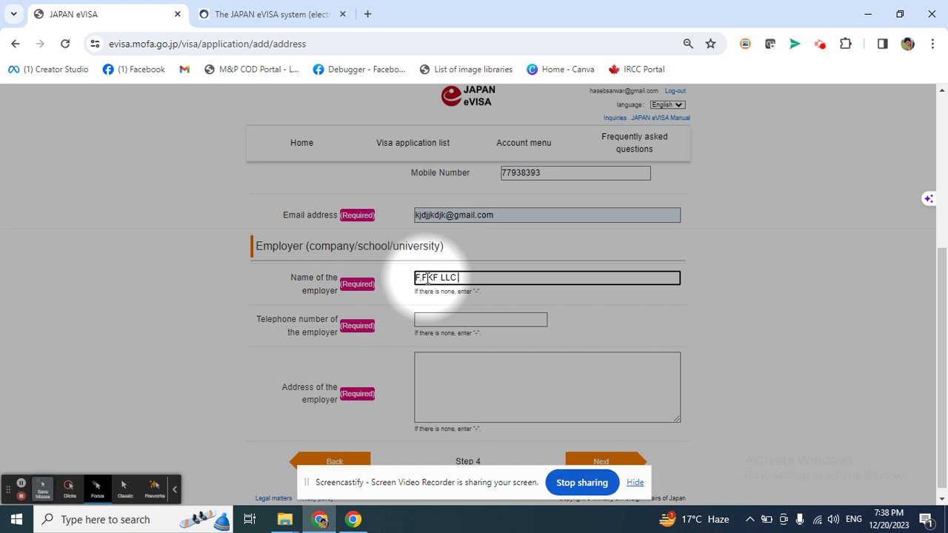
{"action": "left_click", "coordinate": [435, 320]}
{"action": "left_click", "coordinate": [506, 370]}
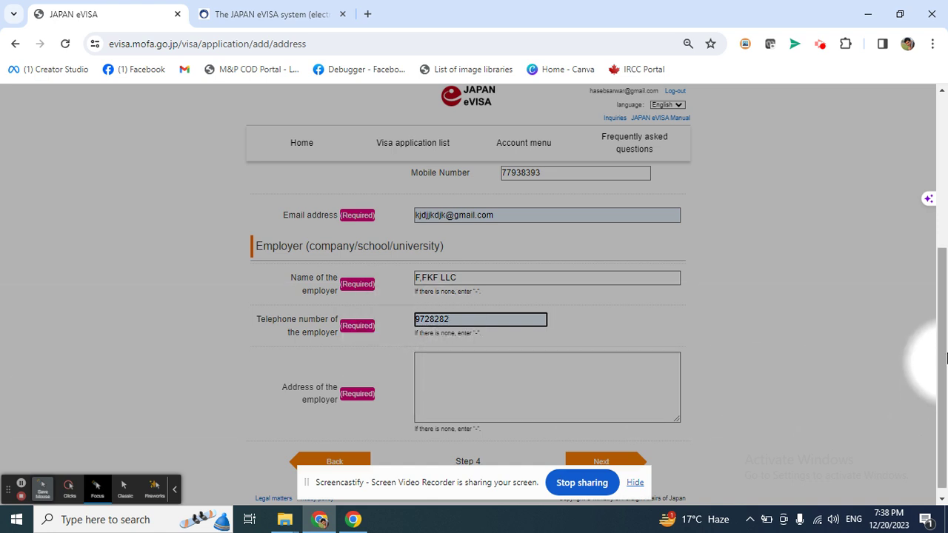
{"action": "left_click_drag", "start_coordinate": [941, 357], "coordinate": [943, 367]}
{"action": "left_click", "coordinate": [472, 379]}
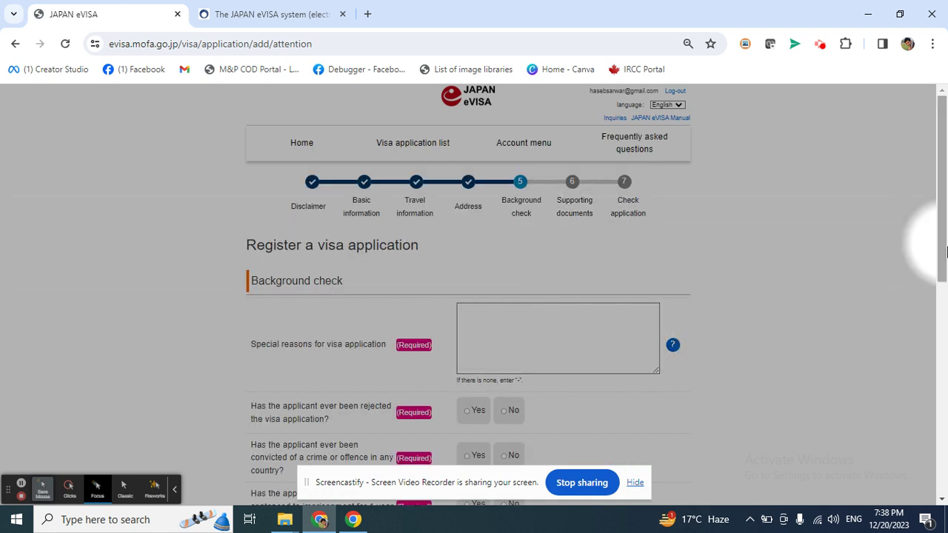
- Answer No to the visa rejection, imprisonment, deportation and drug offence questions
{"action": "scroll", "coordinate": [946, 256], "scroll_direction": "down", "scroll_amount": 2}
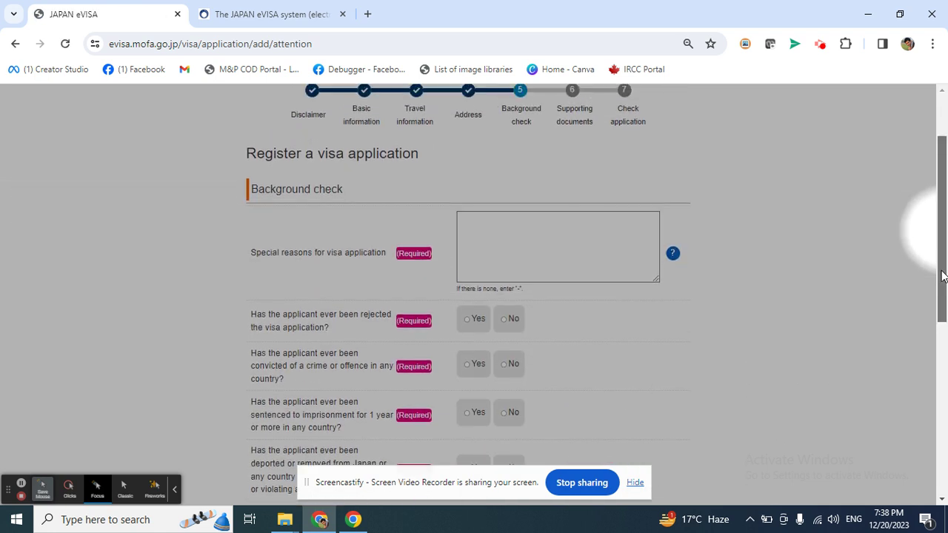
{"action": "scroll", "coordinate": [820, 267], "scroll_direction": "up", "scroll_amount": 2}
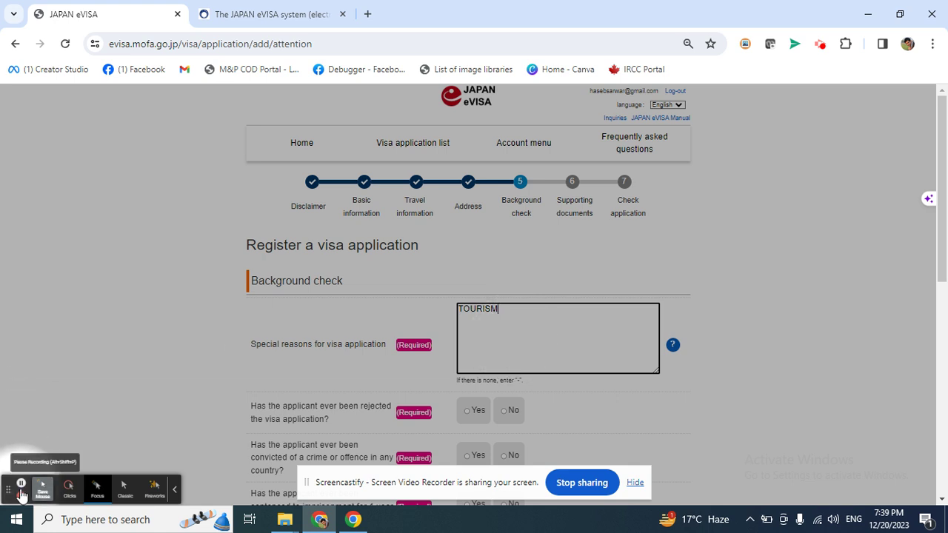
{"action": "left_click_drag", "start_coordinate": [942, 258], "coordinate": [945, 338]}
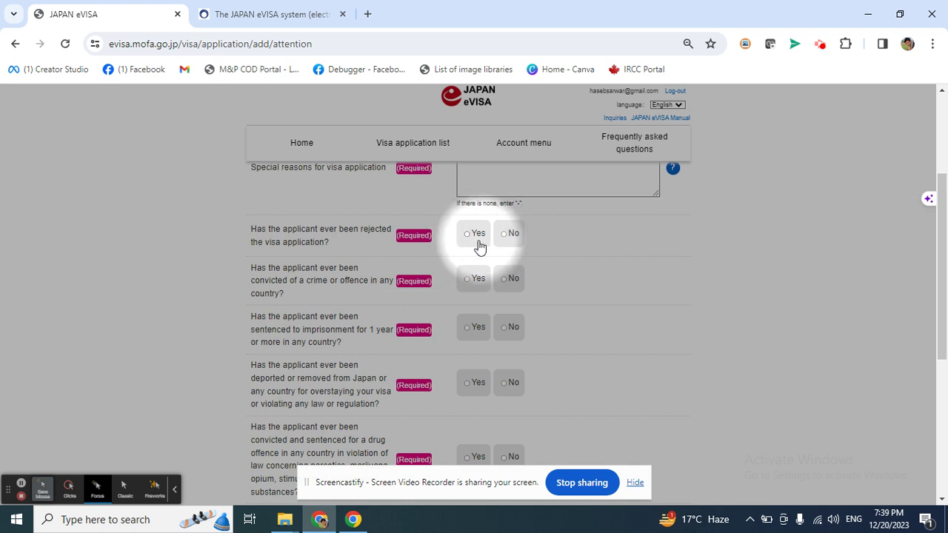
{"action": "left_click", "coordinate": [510, 234]}
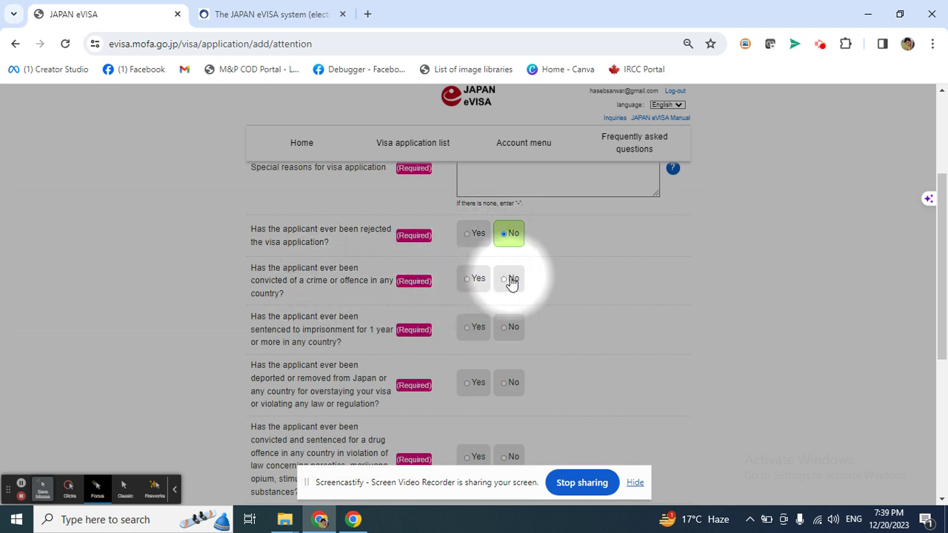
{"action": "scroll", "coordinate": [566, 298], "scroll_direction": "down", "scroll_amount": 1}
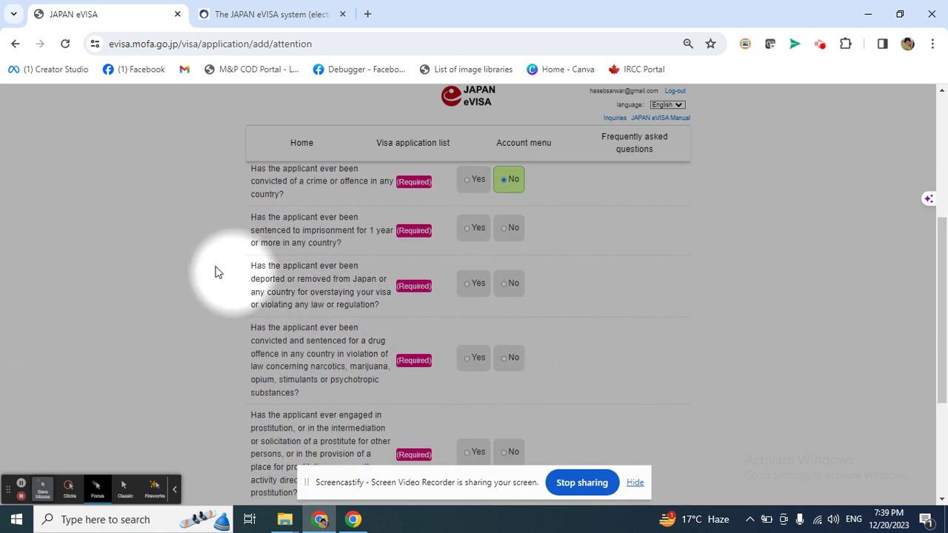
{"action": "left_click", "coordinate": [507, 228]}
{"action": "scroll", "coordinate": [925, 341], "scroll_direction": "down", "scroll_amount": 1}
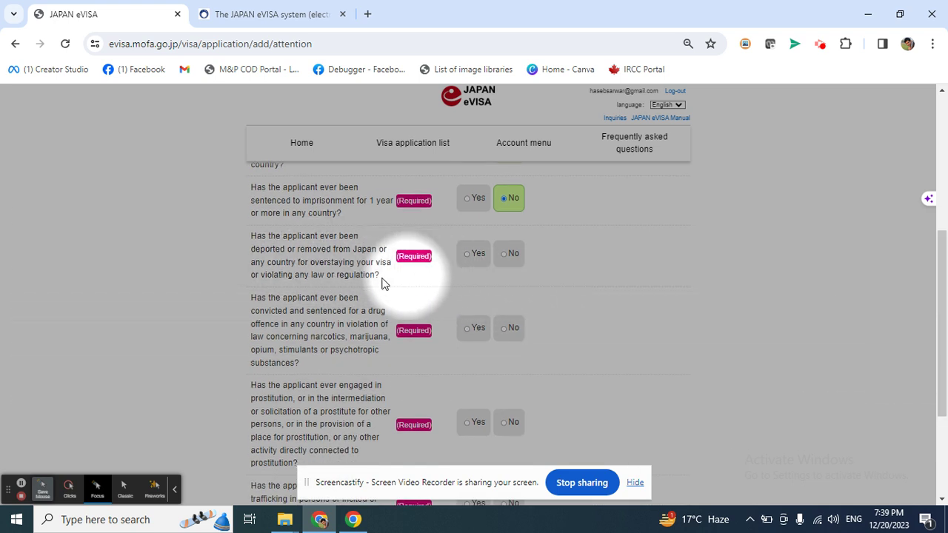
{"action": "left_click", "coordinate": [509, 258]}
{"action": "scroll", "coordinate": [940, 379], "scroll_direction": "down", "scroll_amount": 2}
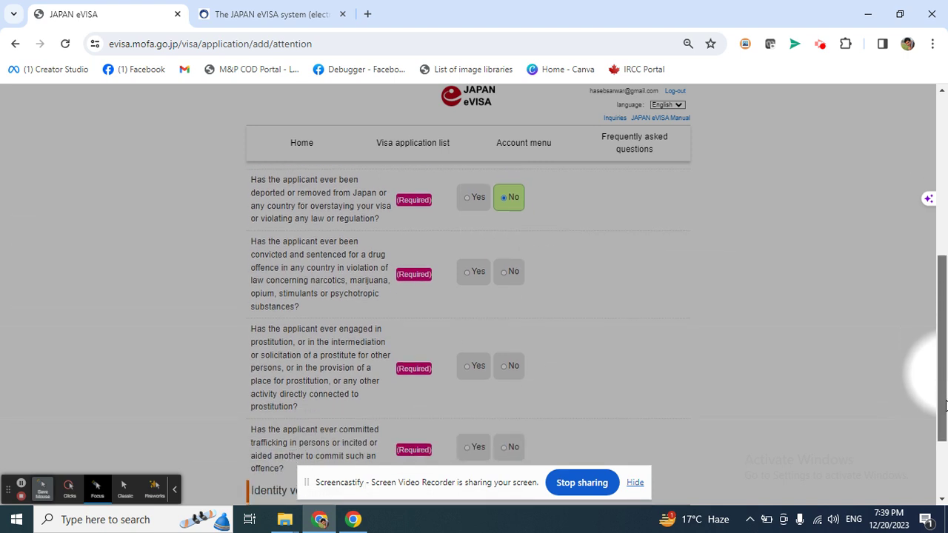
{"action": "left_click", "coordinate": [510, 271]}
- Answer No to the prostitution and trafficking questions and confirm the applicant as principal applicant
{"action": "scroll", "coordinate": [940, 400], "scroll_direction": "down", "scroll_amount": 2}
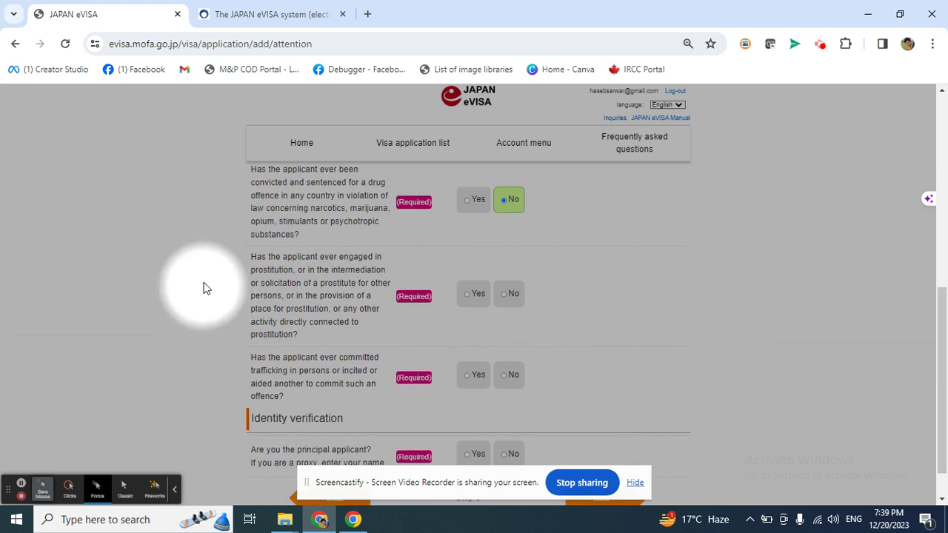
{"action": "left_click", "coordinate": [511, 294]}
{"action": "scroll", "coordinate": [940, 415], "scroll_direction": "down", "scroll_amount": 1}
{"action": "scroll", "coordinate": [943, 429], "scroll_direction": "down", "scroll_amount": 1}
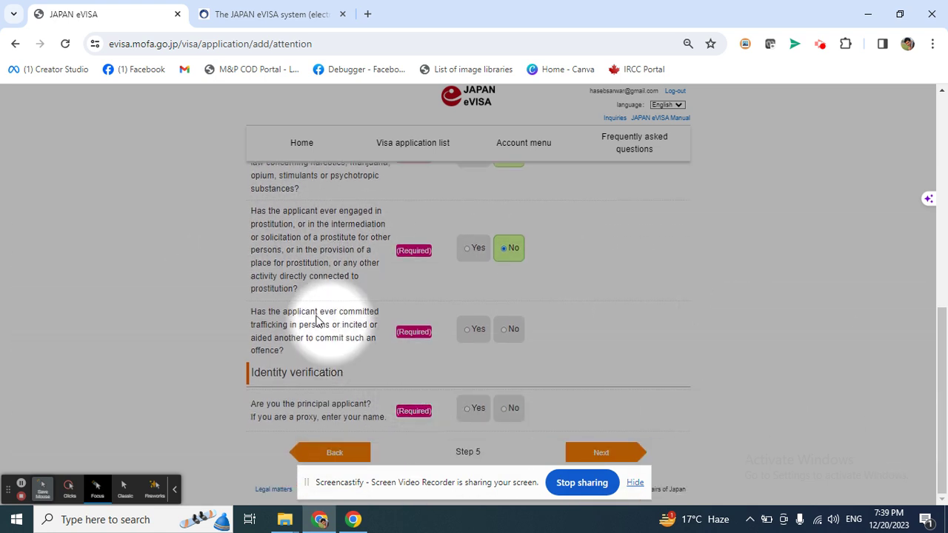
{"action": "left_click", "coordinate": [514, 332]}
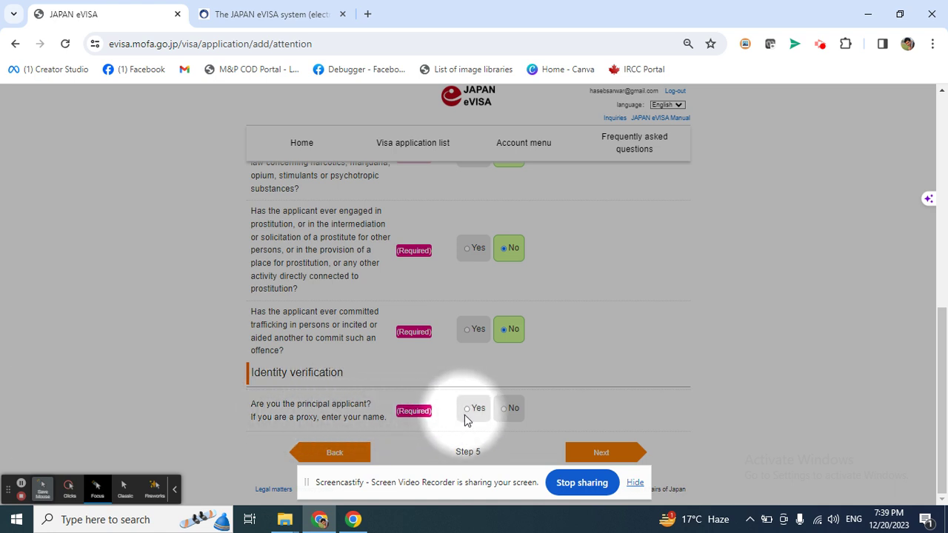
{"action": "left_click", "coordinate": [510, 408]}
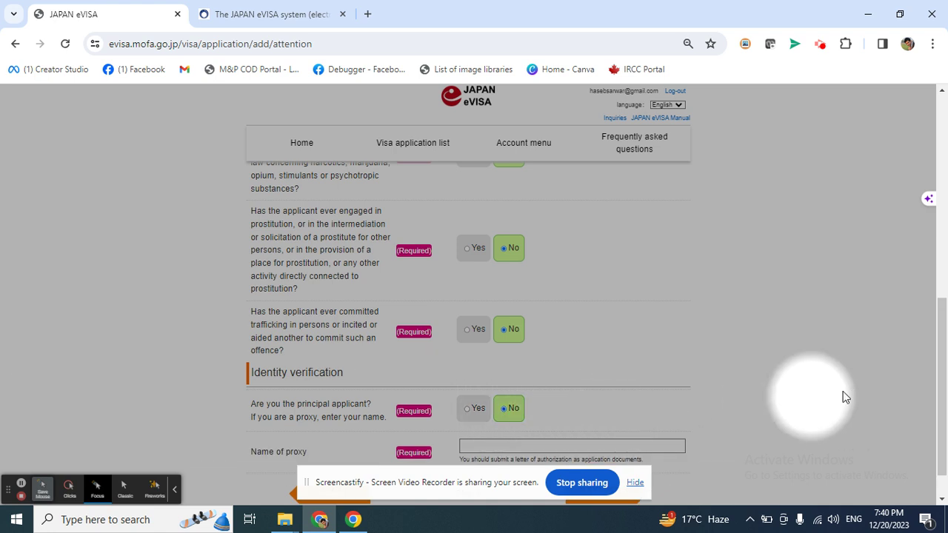
{"action": "left_click", "coordinate": [477, 411]}
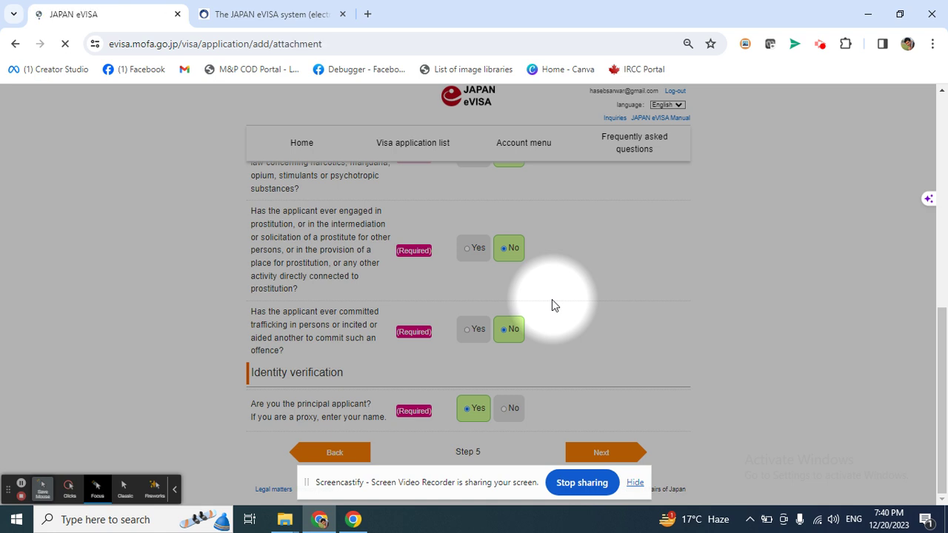
- Upload 'emirates ID and visa copy' as the Emirates ID document
{"action": "left_click_drag", "start_coordinate": [947, 208], "coordinate": [946, 237]}
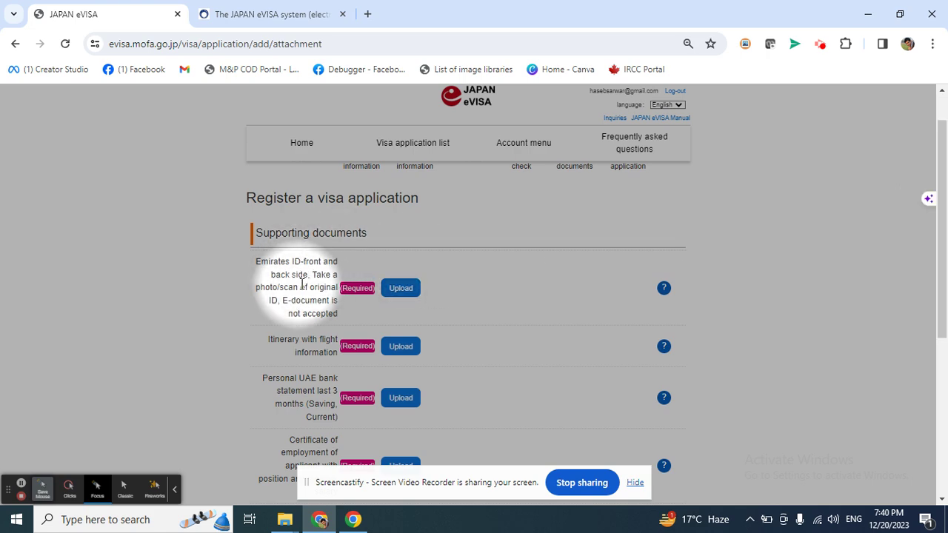
{"action": "left_click", "coordinate": [399, 288]}
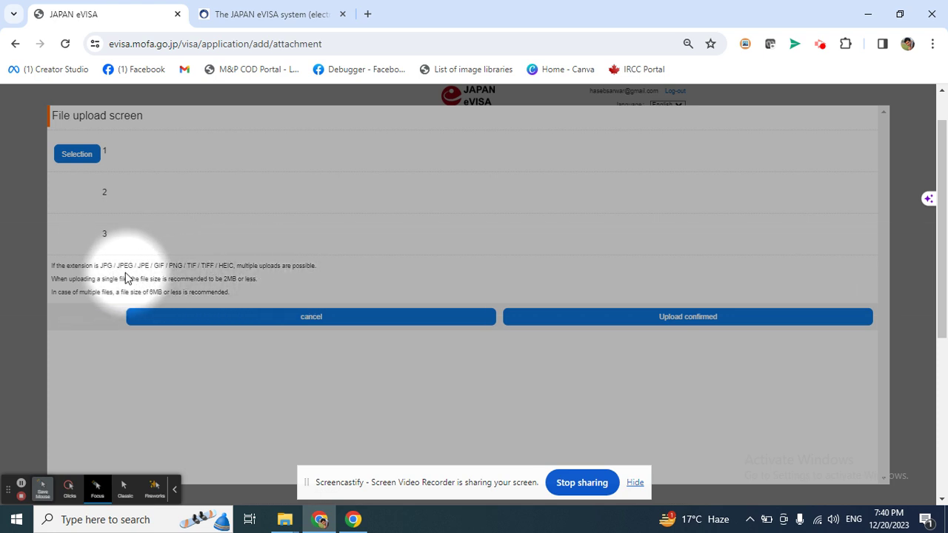
{"action": "left_click", "coordinate": [77, 154]}
{"action": "left_click", "coordinate": [447, 176]}
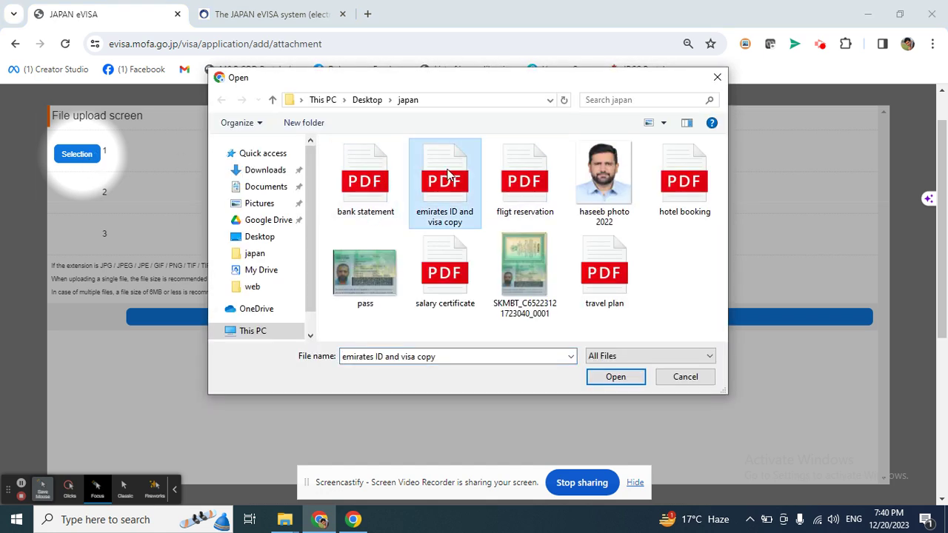
{"action": "double_click", "coordinate": [448, 175]}
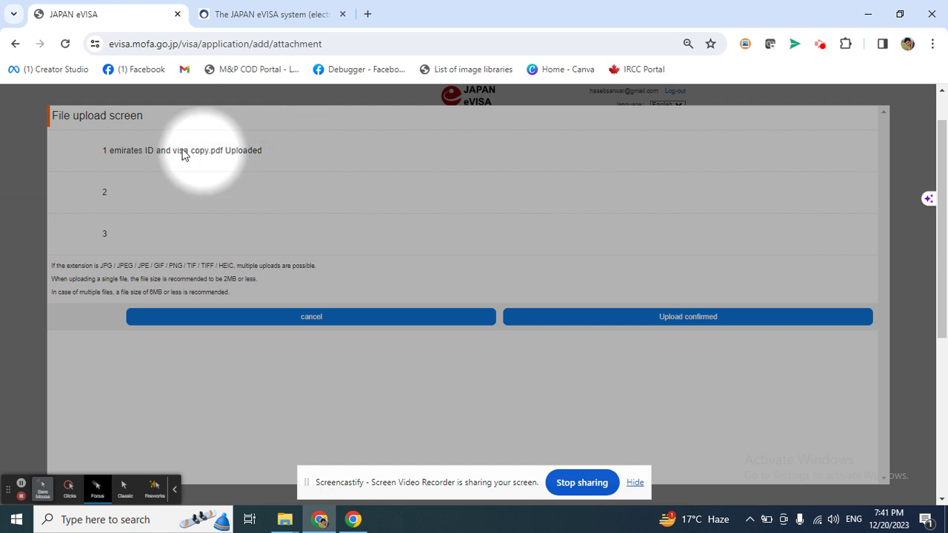
{"action": "left_click", "coordinate": [643, 323]}
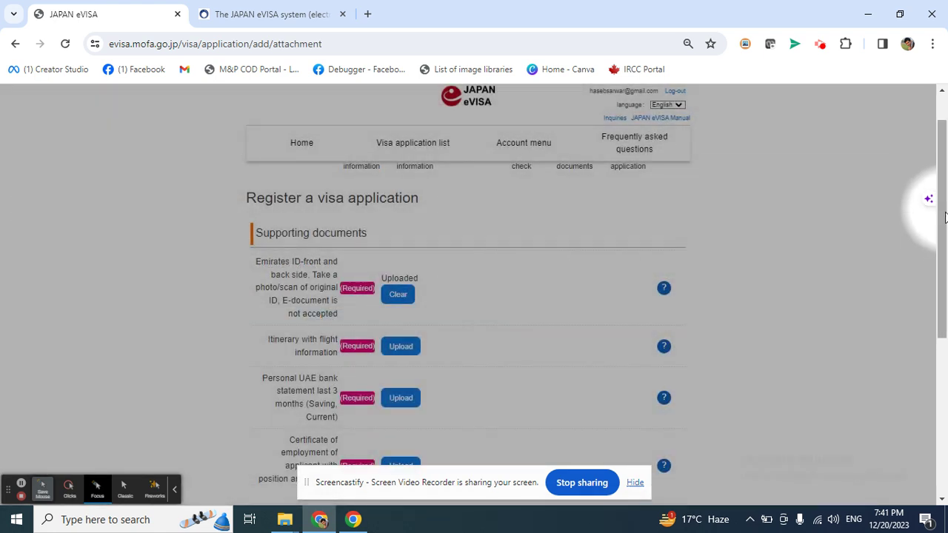
{"action": "scroll", "coordinate": [945, 215], "scroll_direction": "down", "scroll_amount": 2}
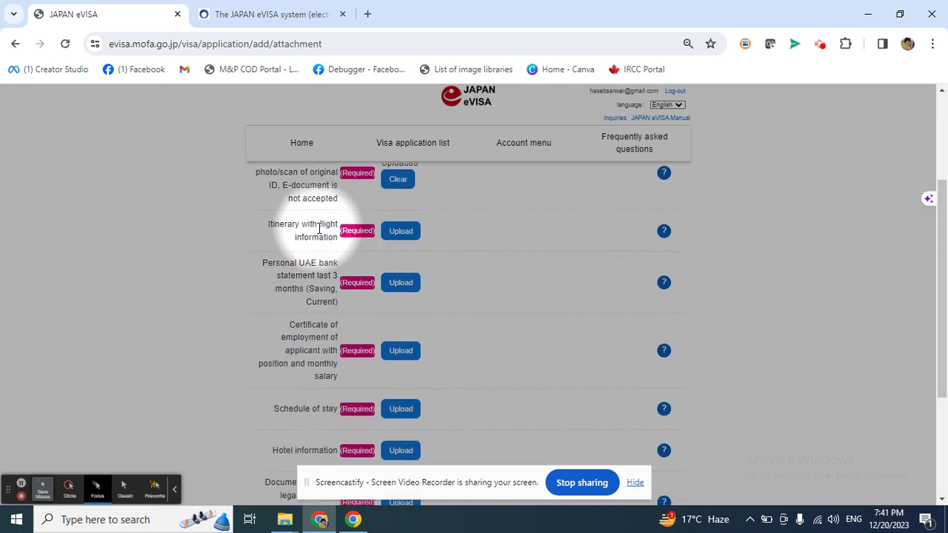
- Attach the 'fligt reservation' file as the itinerary document
{"action": "left_click", "coordinate": [401, 232]}
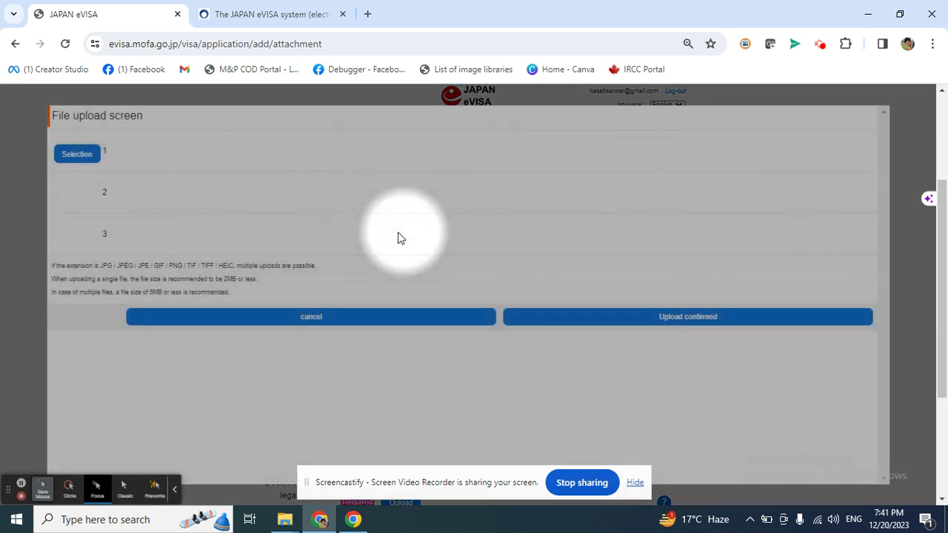
{"action": "left_click", "coordinate": [77, 154]}
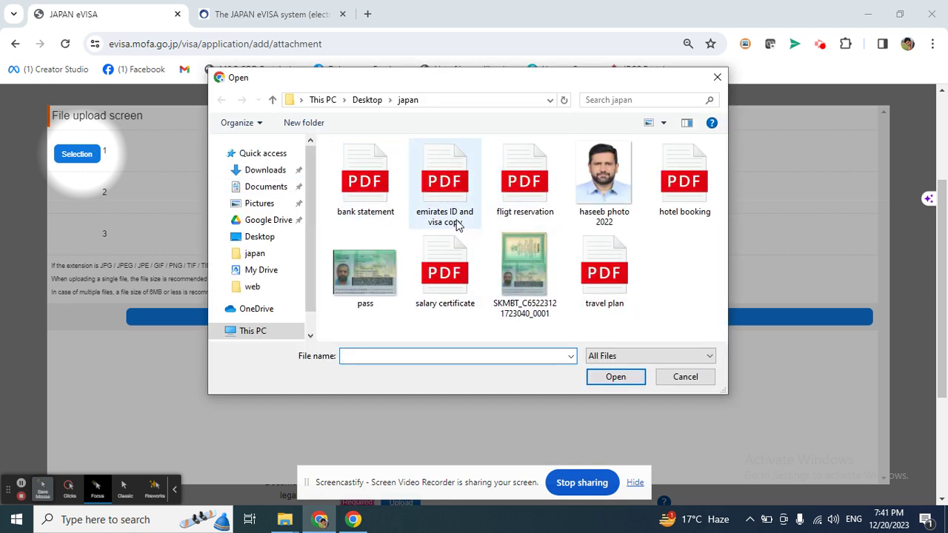
{"action": "left_click", "coordinate": [516, 191]}
{"action": "double_click", "coordinate": [516, 191]}
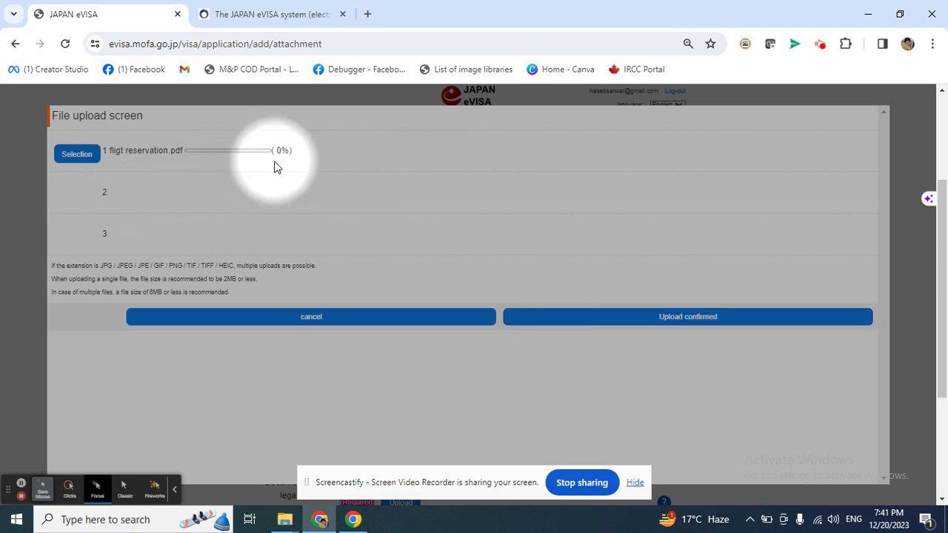
- Confirm the flight reservation upload and upload the bank statement file
{"action": "left_click", "coordinate": [655, 320]}
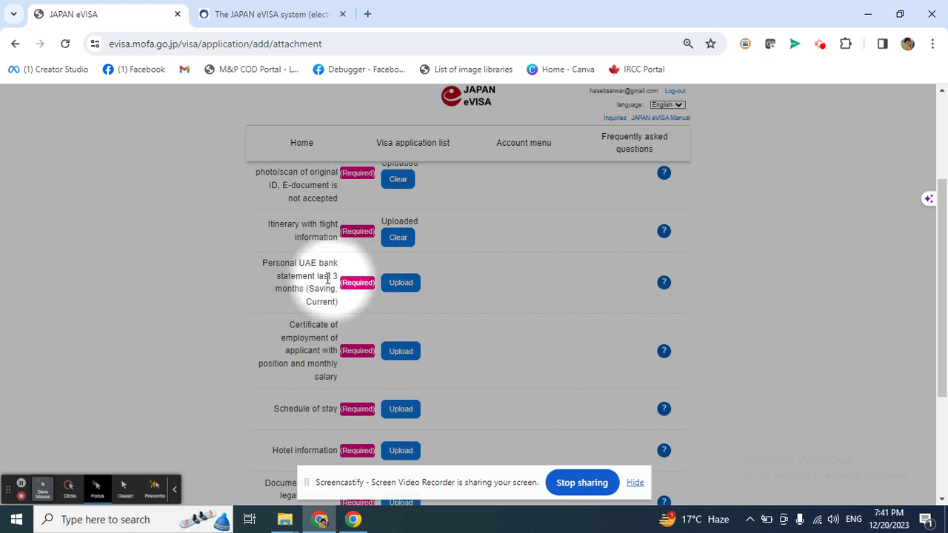
{"action": "left_click", "coordinate": [398, 286]}
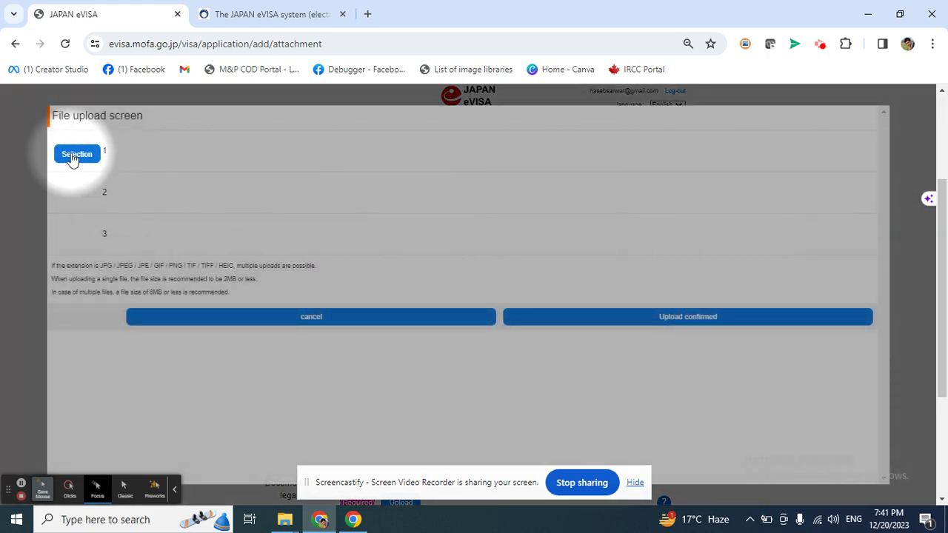
{"action": "left_click", "coordinate": [75, 156]}
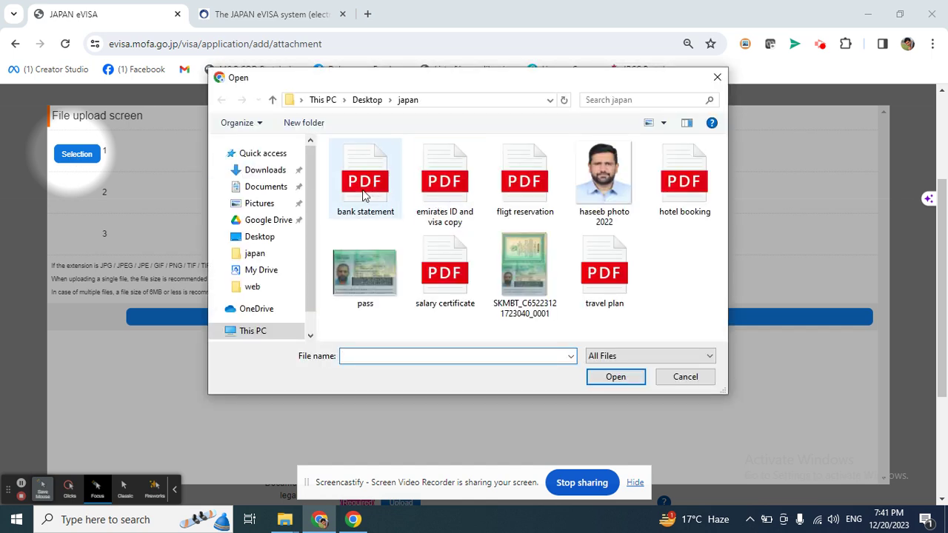
{"action": "double_click", "coordinate": [363, 194]}
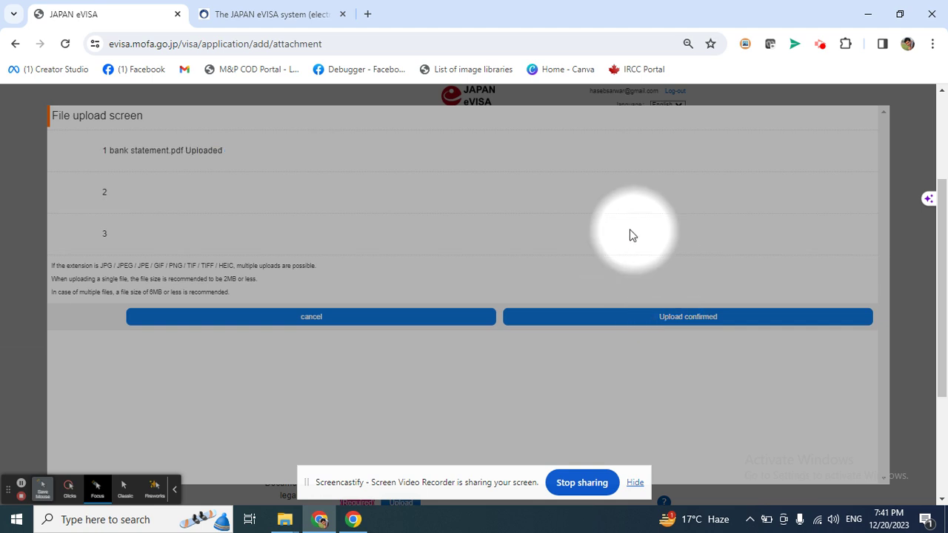
{"action": "left_click", "coordinate": [685, 318]}
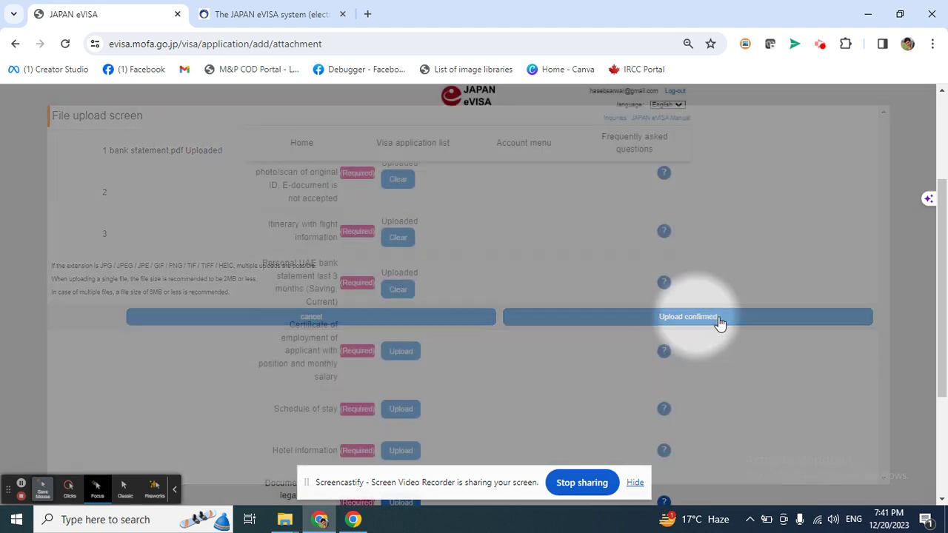
- Upload 'salary certificate.pdf' as the employment certificate
{"action": "scroll", "coordinate": [945, 326], "scroll_direction": "down", "scroll_amount": 1}
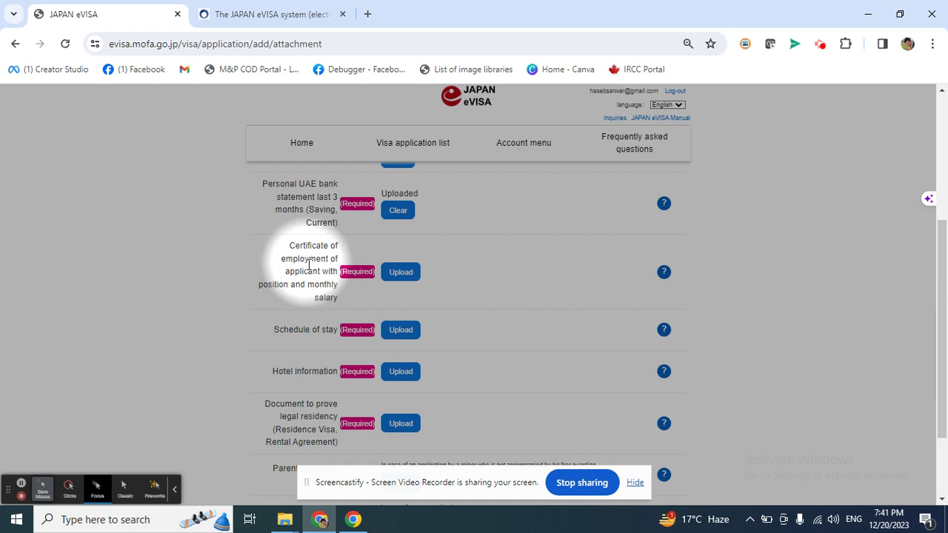
{"action": "left_click", "coordinate": [391, 273]}
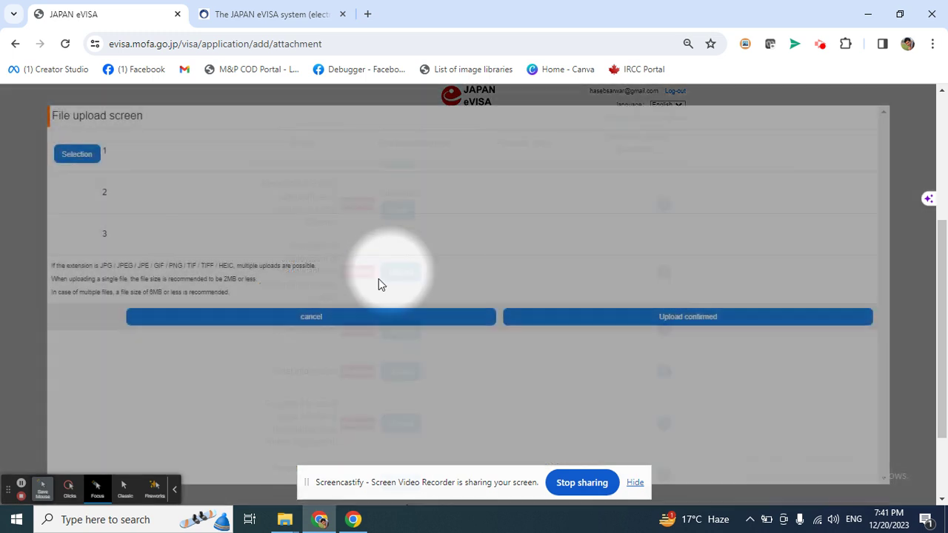
{"action": "left_click", "coordinate": [85, 165]}
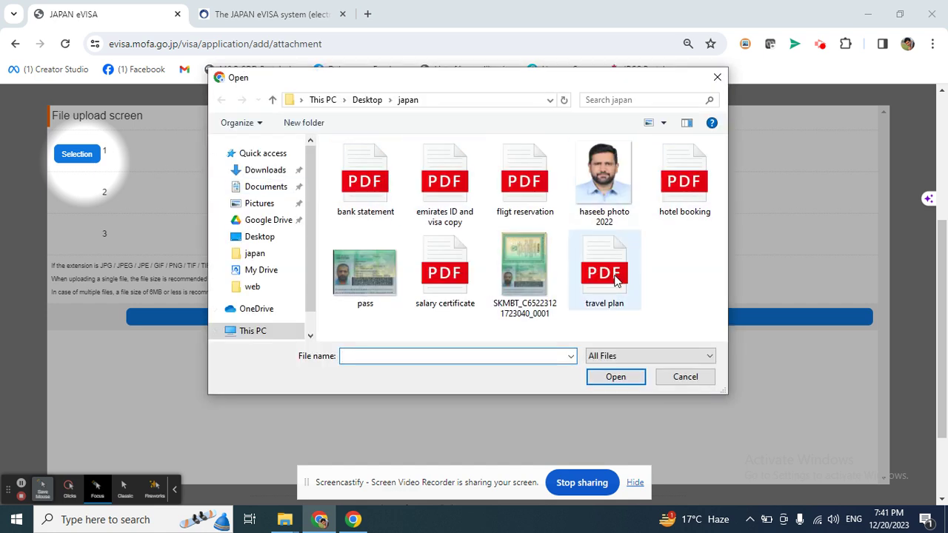
{"action": "double_click", "coordinate": [444, 273]}
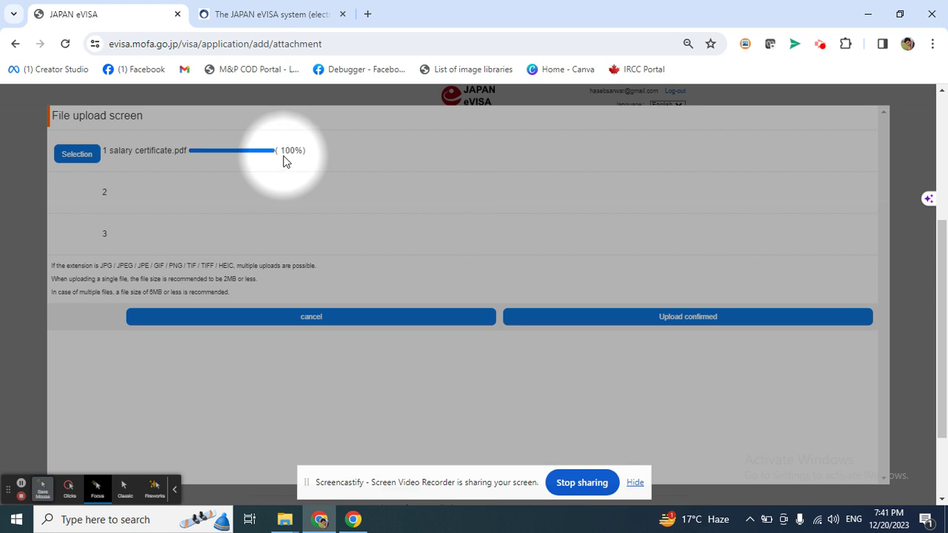
{"action": "left_click", "coordinate": [716, 318]}
- Upload 'travel plan.pdf' as the schedule of stay
{"action": "left_click_drag", "start_coordinate": [944, 275], "coordinate": [944, 311]}
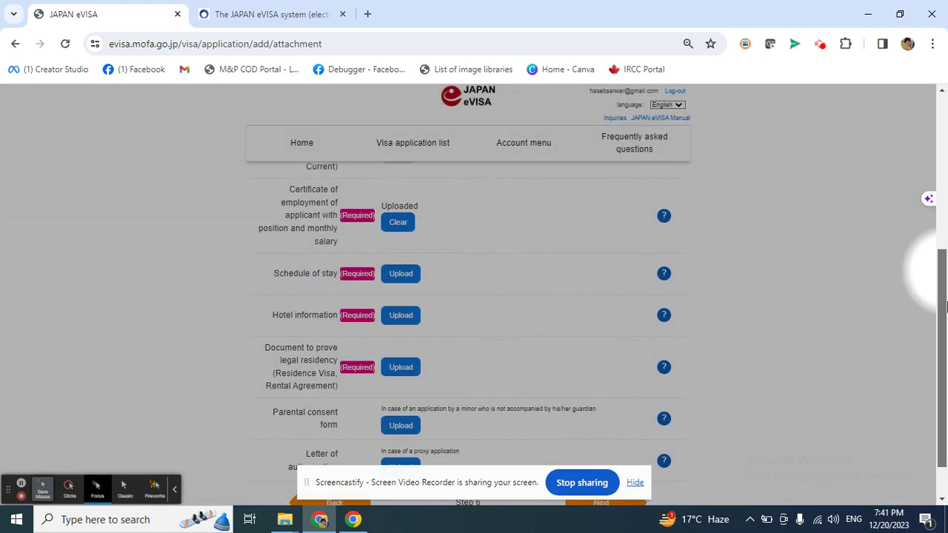
{"action": "left_click", "coordinate": [399, 271]}
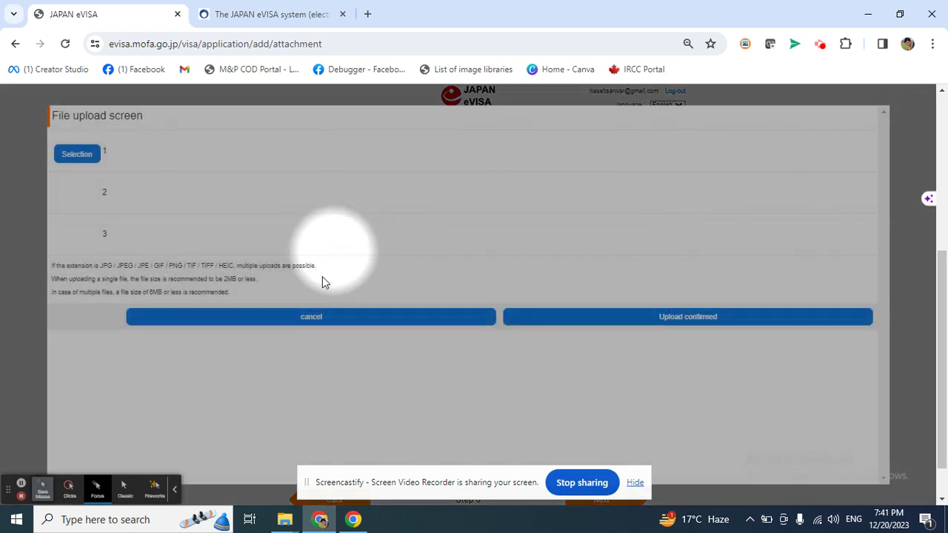
{"action": "left_click", "coordinate": [76, 157]}
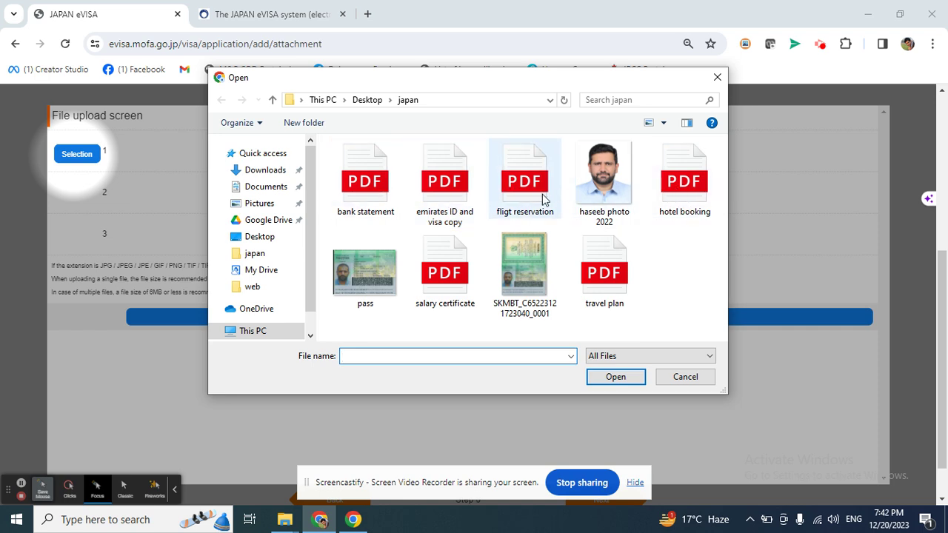
{"action": "double_click", "coordinate": [604, 268]}
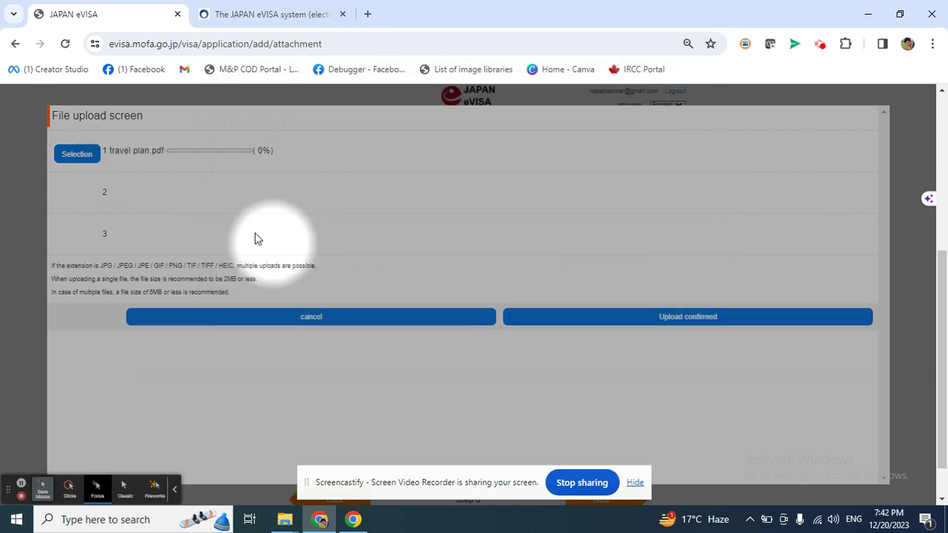
{"action": "left_click", "coordinate": [736, 320]}
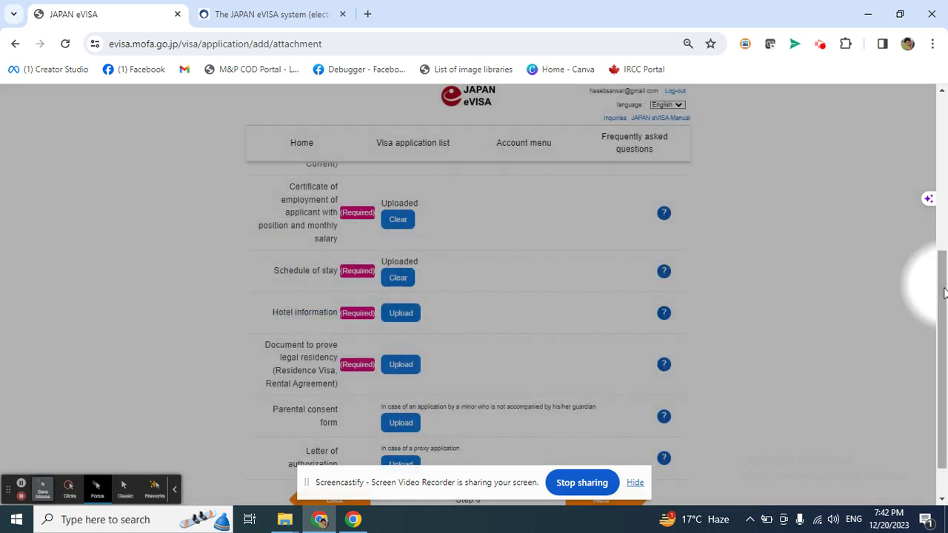
{"action": "left_click_drag", "start_coordinate": [942, 300], "coordinate": [942, 326]}
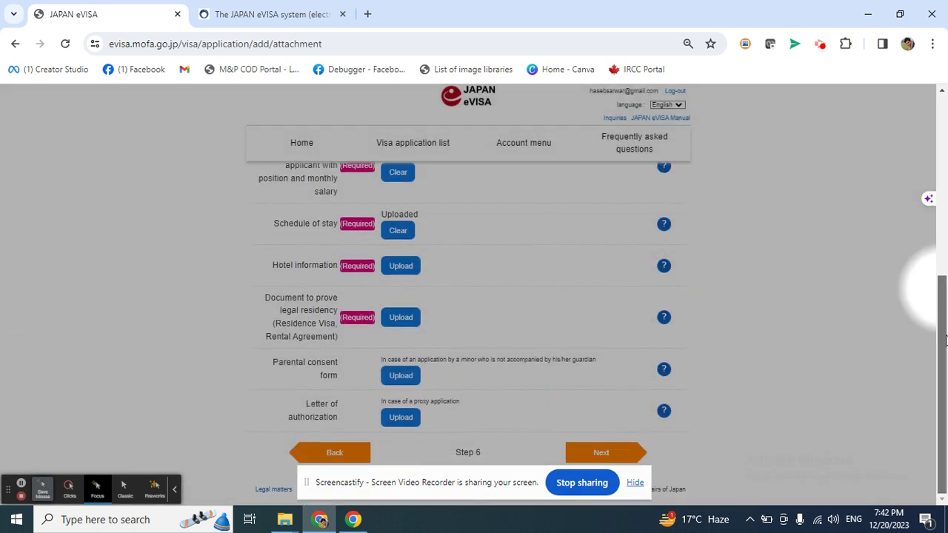
- Upload 'hotel booking.pdf' under Hotel information
{"action": "left_click", "coordinate": [401, 265]}
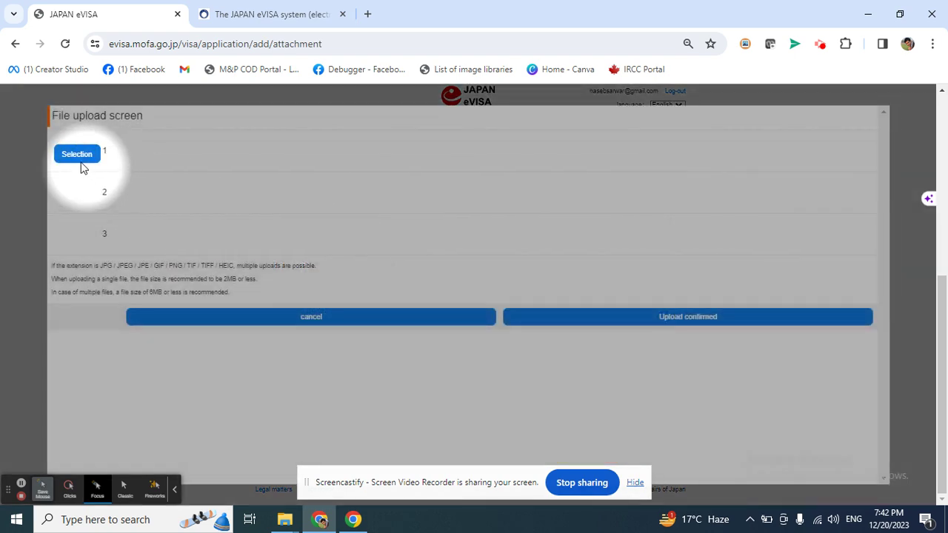
{"action": "left_click", "coordinate": [76, 155]}
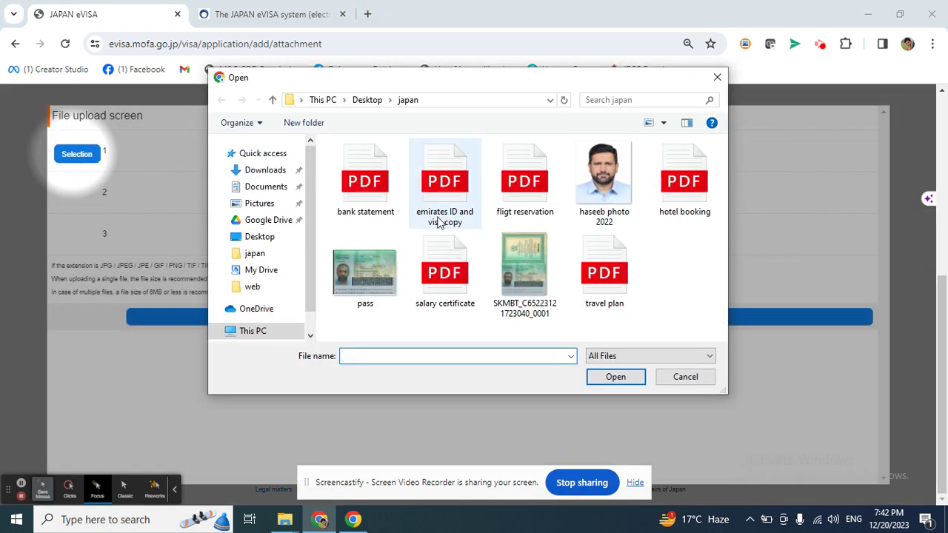
{"action": "double_click", "coordinate": [676, 197]}
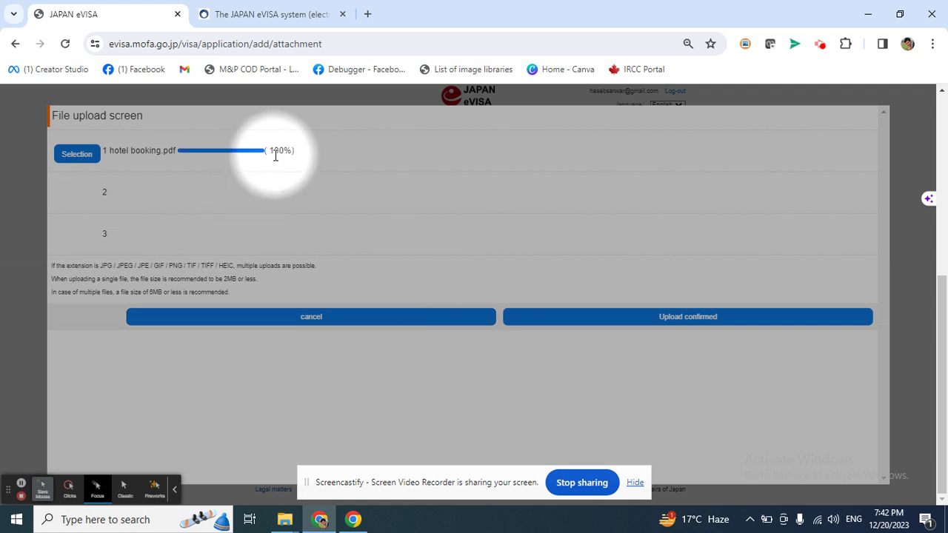
{"action": "left_click", "coordinate": [710, 318]}
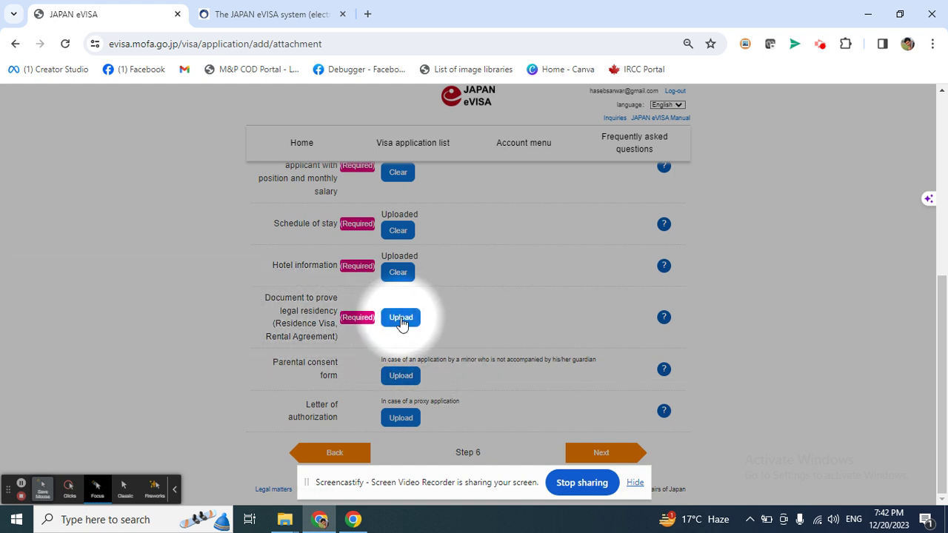
- Upload 'emirates ID and visa copy.pdf' as proof of legal residency
{"action": "left_click", "coordinate": [400, 321]}
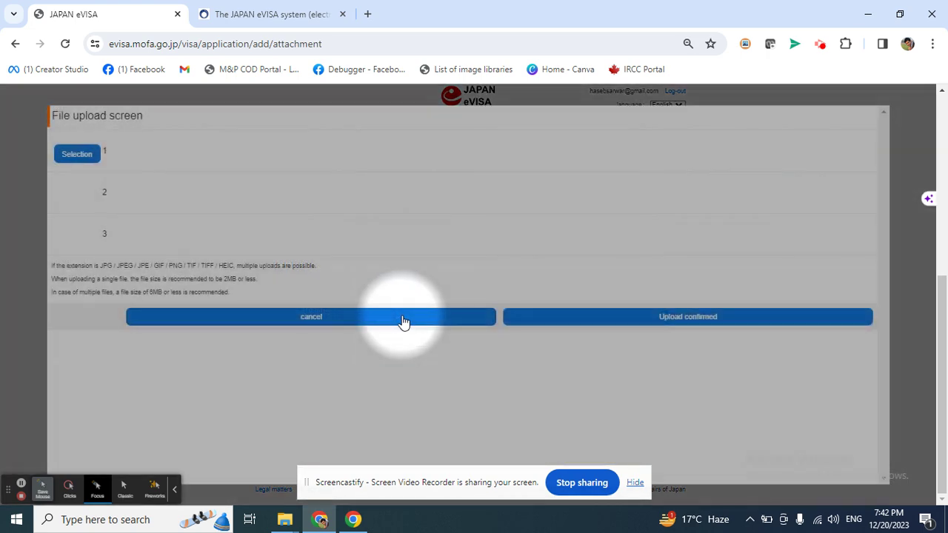
{"action": "left_click", "coordinate": [87, 162]}
{"action": "left_click", "coordinate": [429, 187]}
{"action": "double_click", "coordinate": [427, 186]}
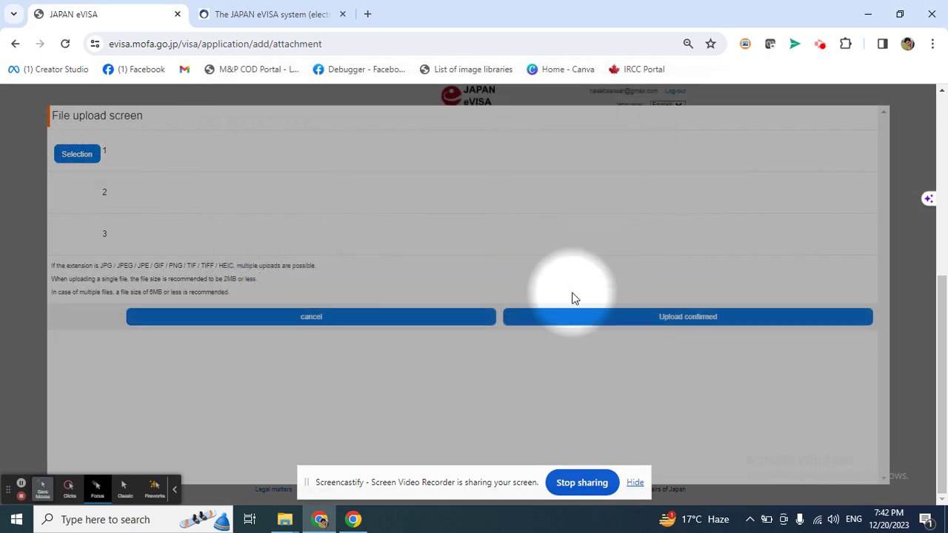
{"action": "left_click", "coordinate": [670, 320]}
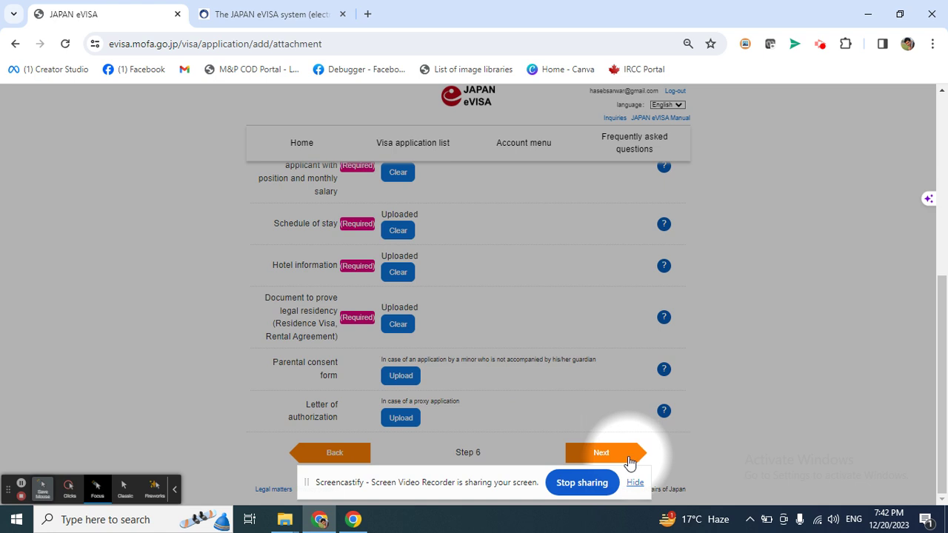
- Proceed to the Check application page, review the entered details, and save to the application list
{"action": "left_click", "coordinate": [629, 461]}
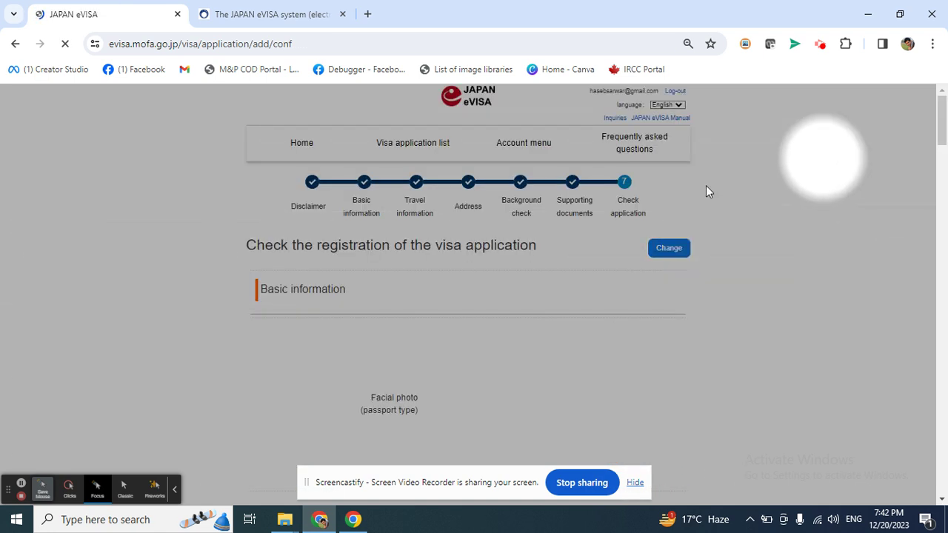
{"action": "left_click_drag", "start_coordinate": [941, 146], "coordinate": [941, 252]}
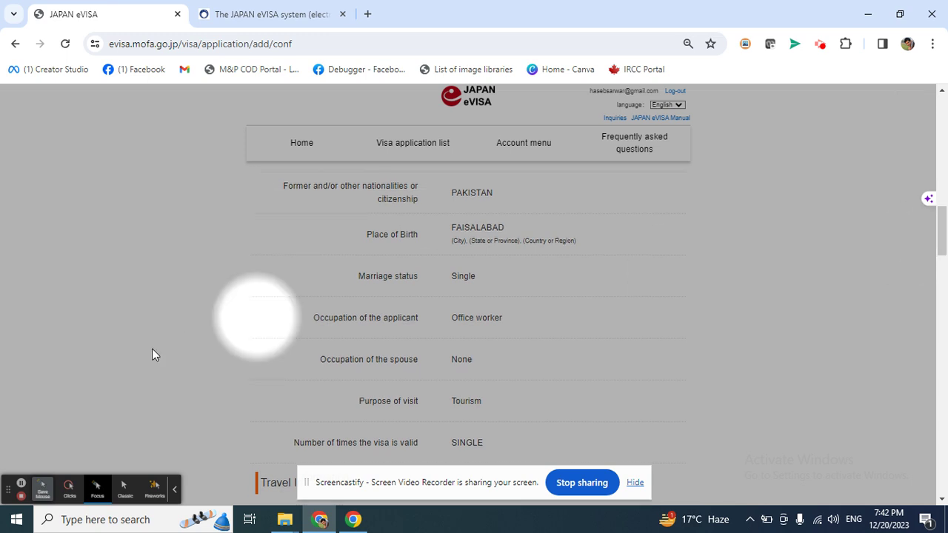
{"action": "left_click", "coordinate": [64, 495]}
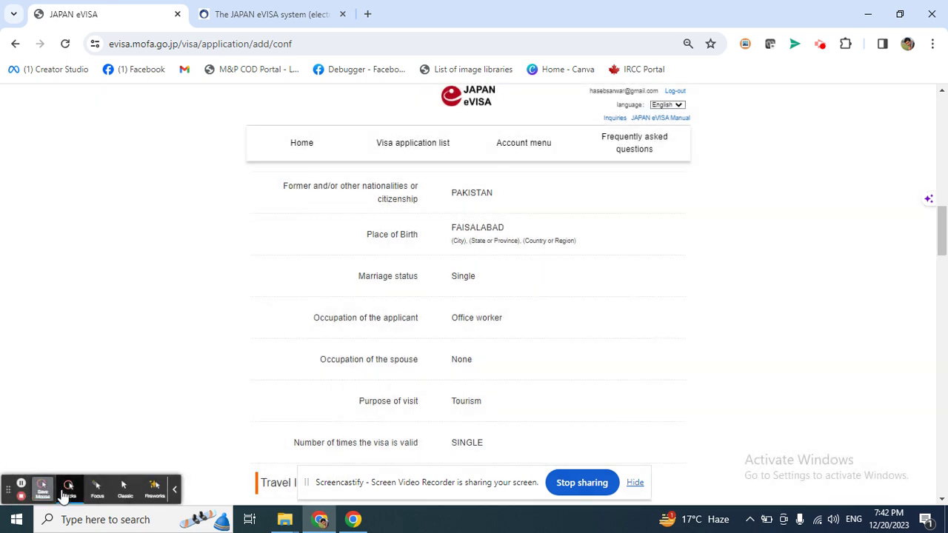
{"action": "left_click_drag", "start_coordinate": [941, 234], "coordinate": [940, 476]}
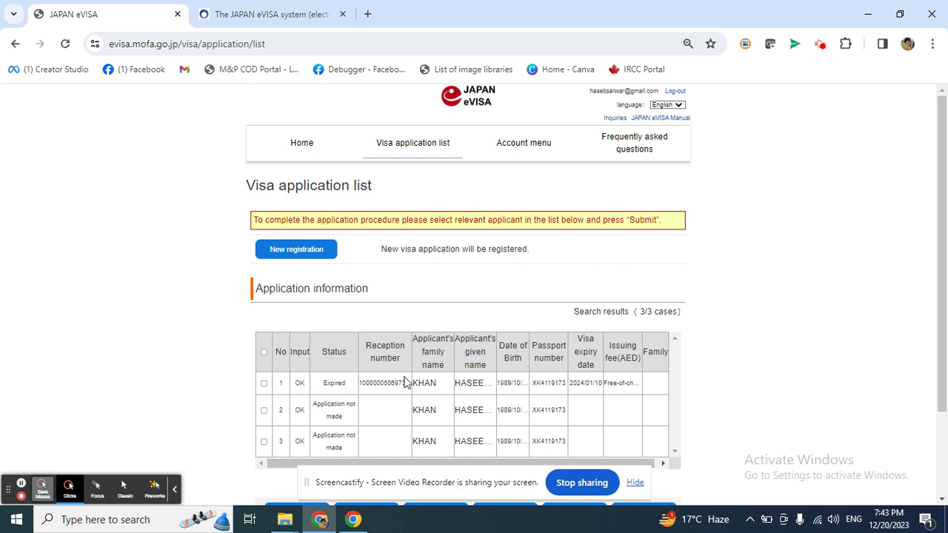
- Open the Visa application list and scroll down through the three cases
{"action": "left_click", "coordinate": [95, 489]}
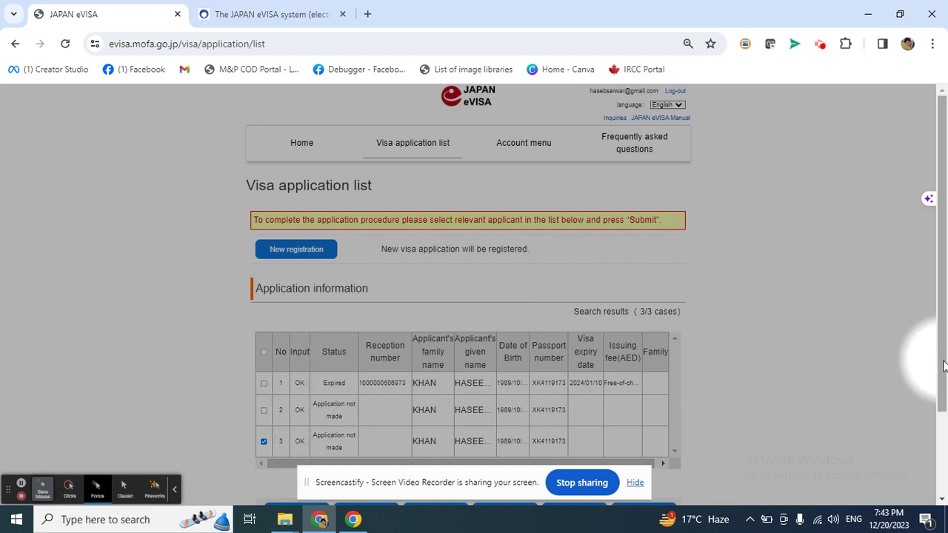
{"action": "scroll", "coordinate": [940, 363], "scroll_direction": "down", "scroll_amount": 3}
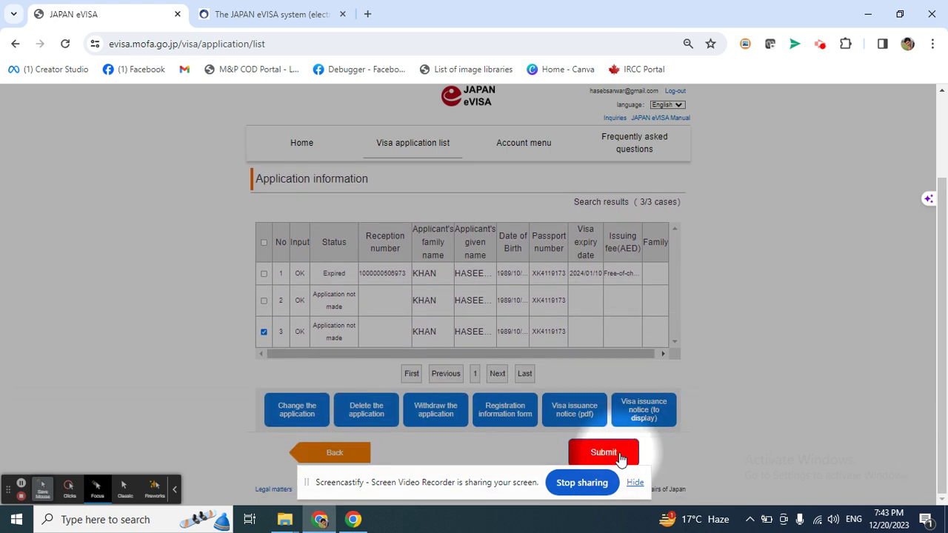